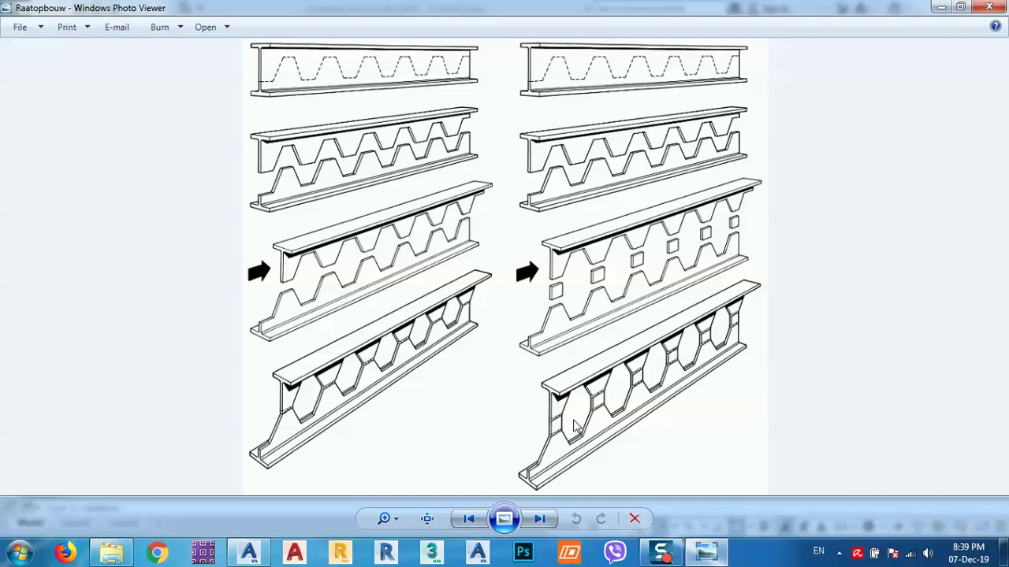
# Look at the castellated beam reference pictures and return to the empty steel drawing.
pyautogui.click(541, 520)
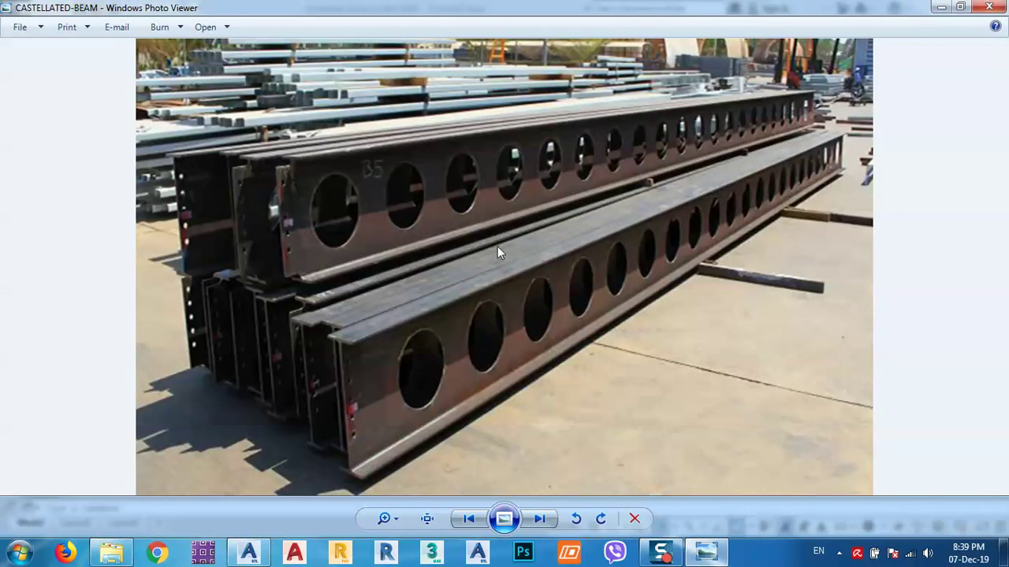
pyautogui.click(990, 7)
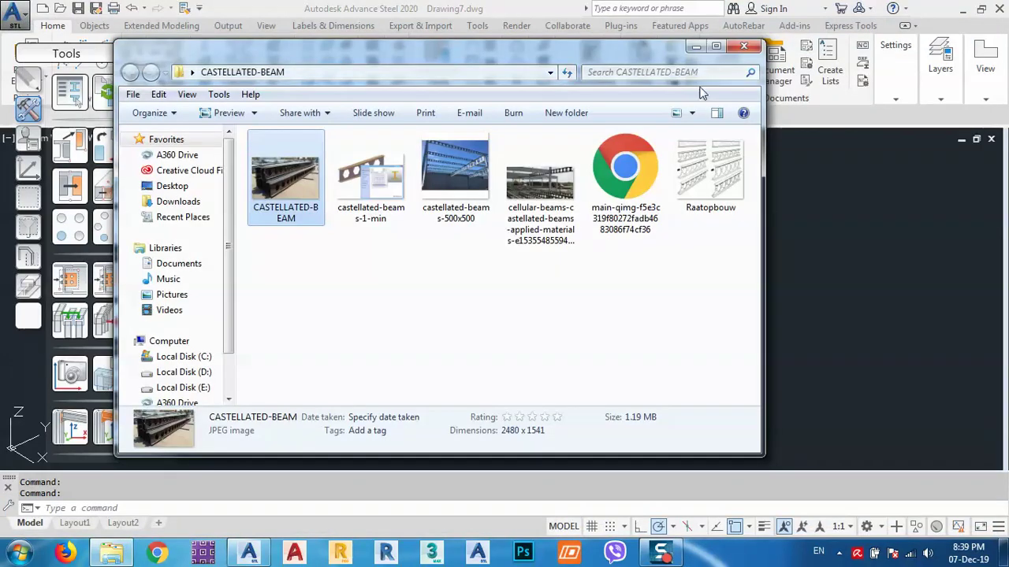
pyautogui.click(696, 47)
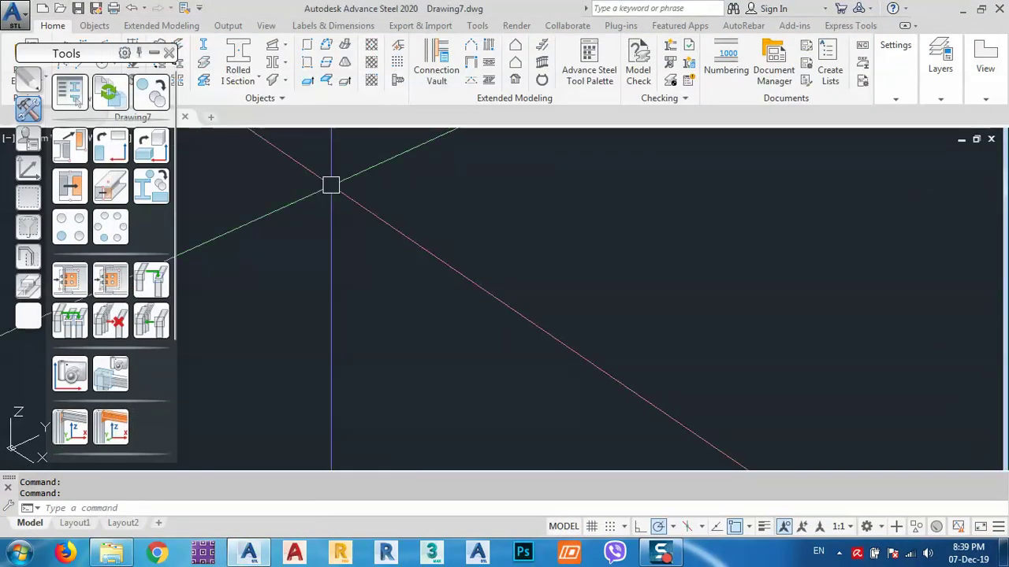
# Create a rolled I-section beam with a system axis 6000 long, running at 90° in the drawing plane.
pyautogui.click(244, 83)
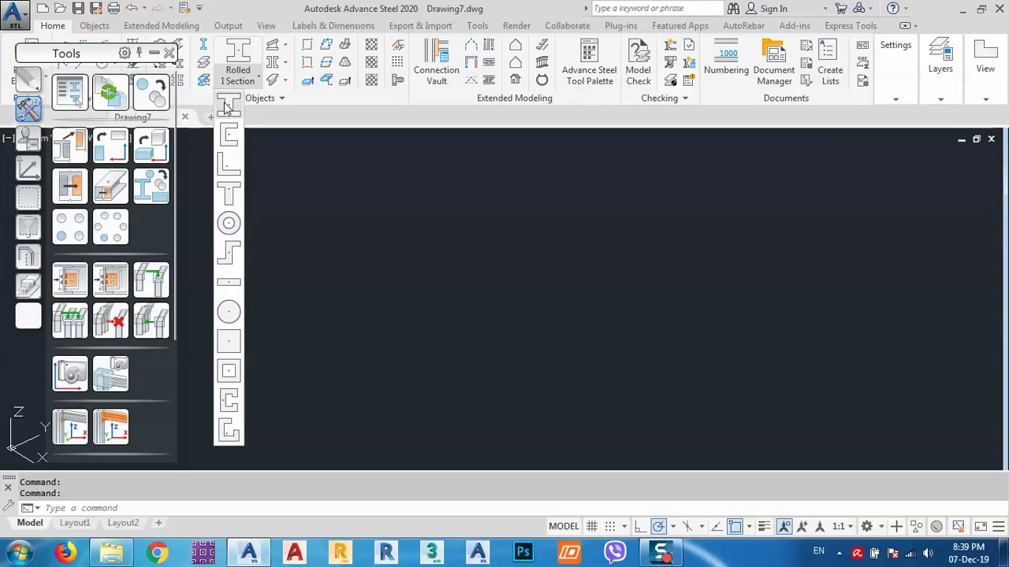
pyautogui.click(227, 106)
pyautogui.click(320, 358)
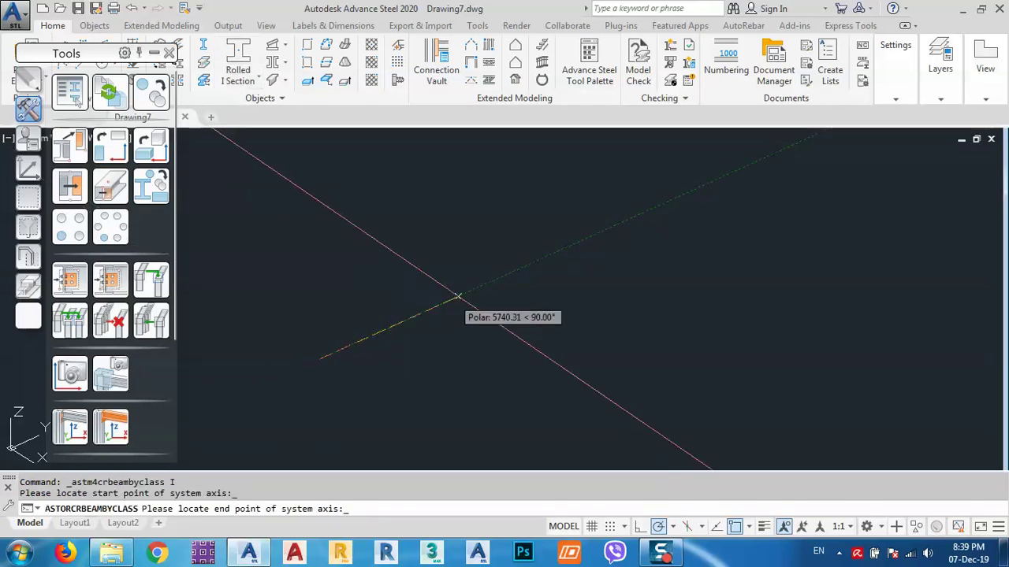
pyautogui.write('6')
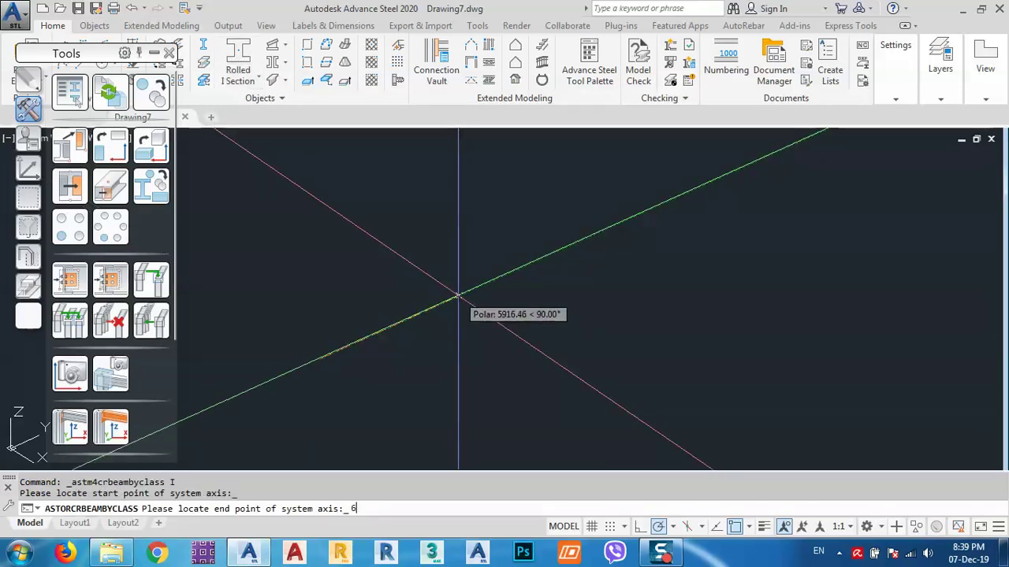
pyautogui.write('000')
pyautogui.press('Return')
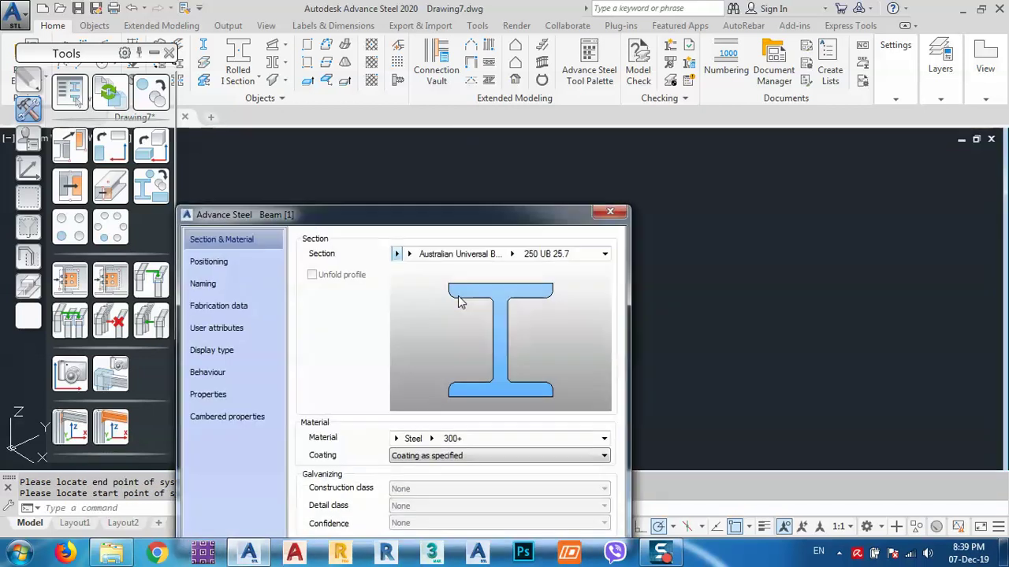
# Set the beam's section to IPE400 from the IPE DIN 1025-5 class and finish its properties.
pyautogui.click(409, 255)
pyautogui.moveTo(442, 336)
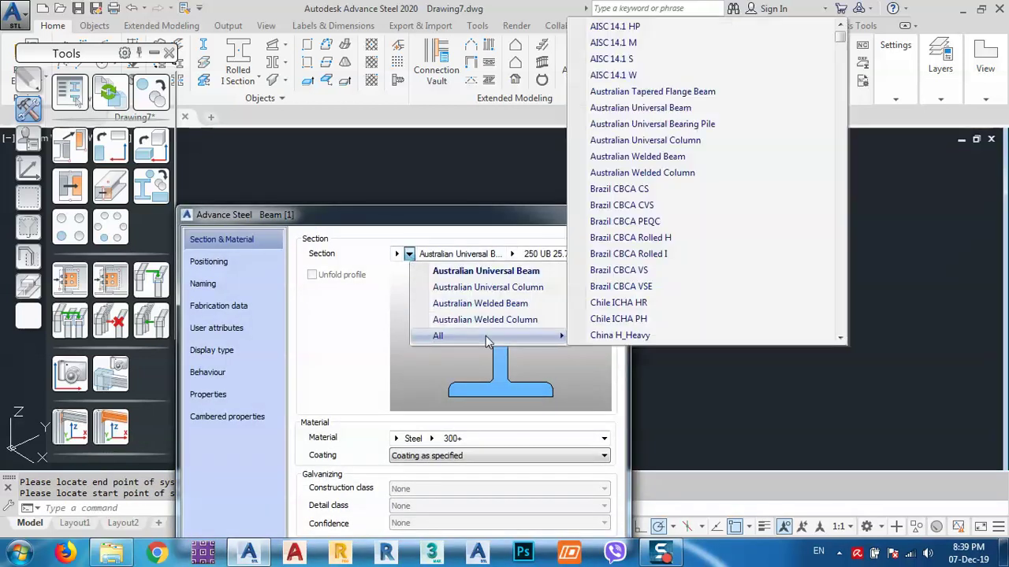
pyautogui.scroll(-4, 634, 203)
pyautogui.scroll(-7, 634, 204)
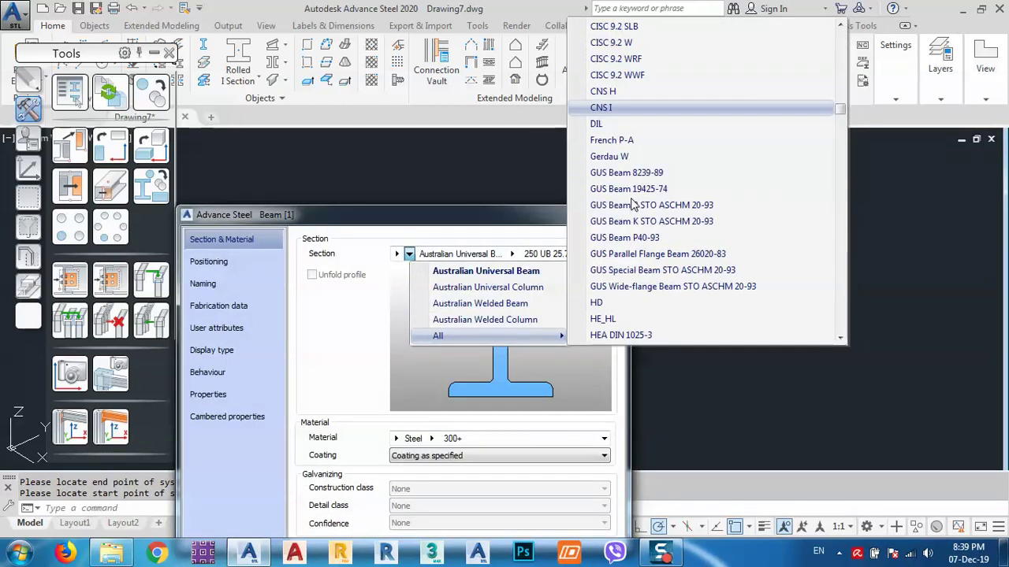
pyautogui.scroll(-8, 634, 206)
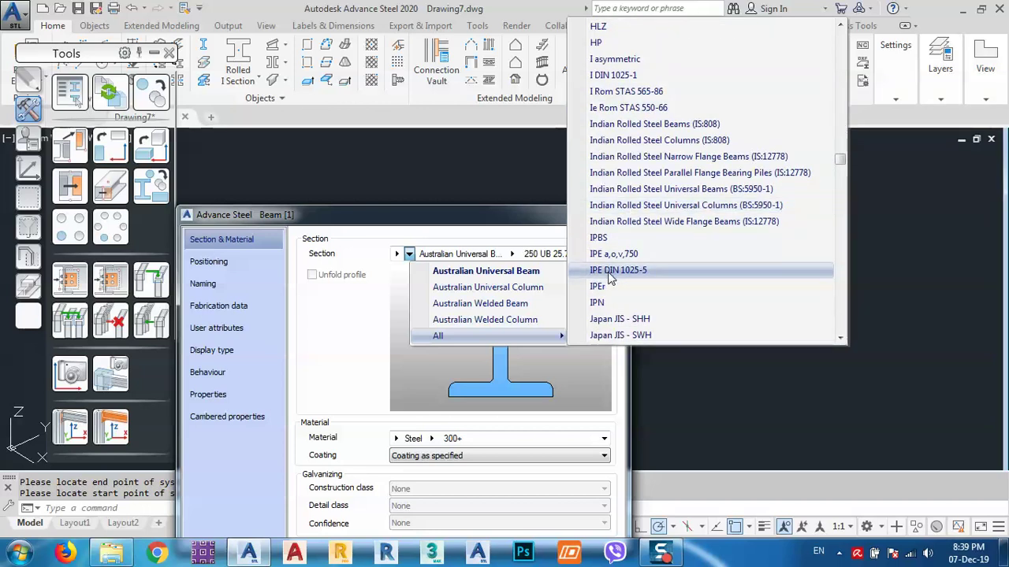
pyautogui.click(610, 270)
pyautogui.click(487, 253)
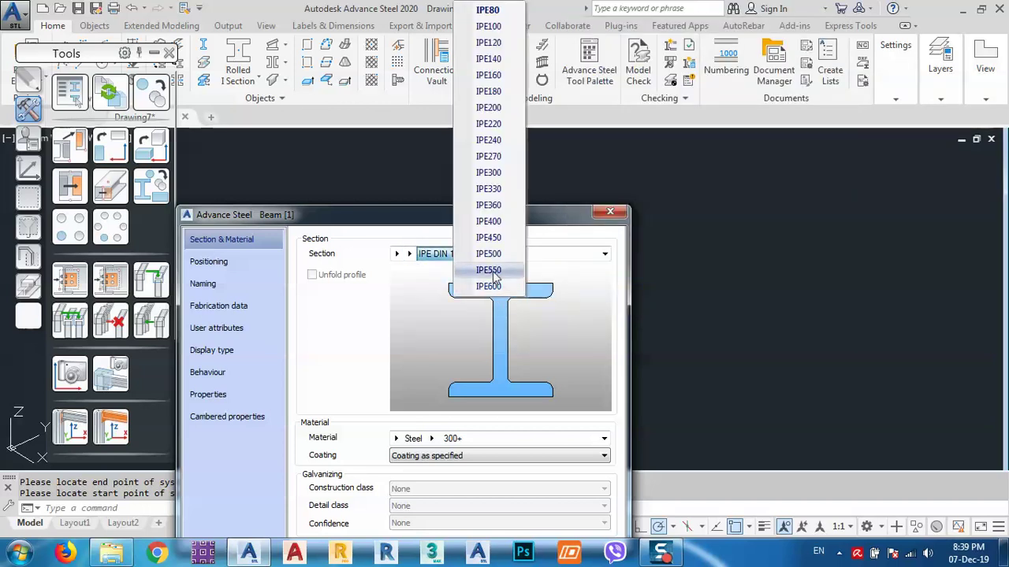
pyautogui.click(489, 221)
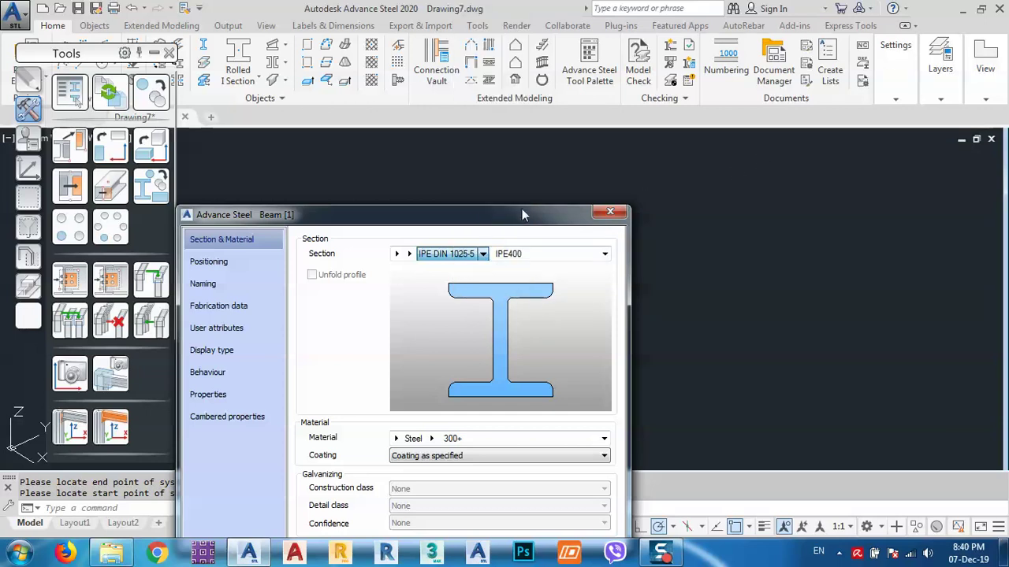
pyautogui.moveTo(504, 212); pyautogui.dragTo(779, 147)
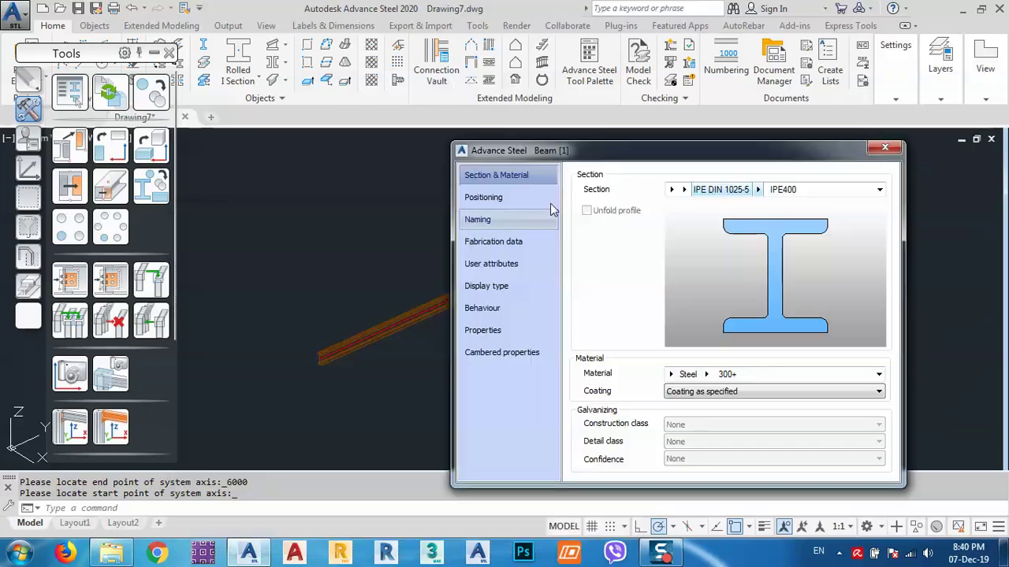
pyautogui.click(884, 148)
# Uncover the view controls and display the beam in the Conceptual visual style.
pyautogui.scroll(4, 322, 358)
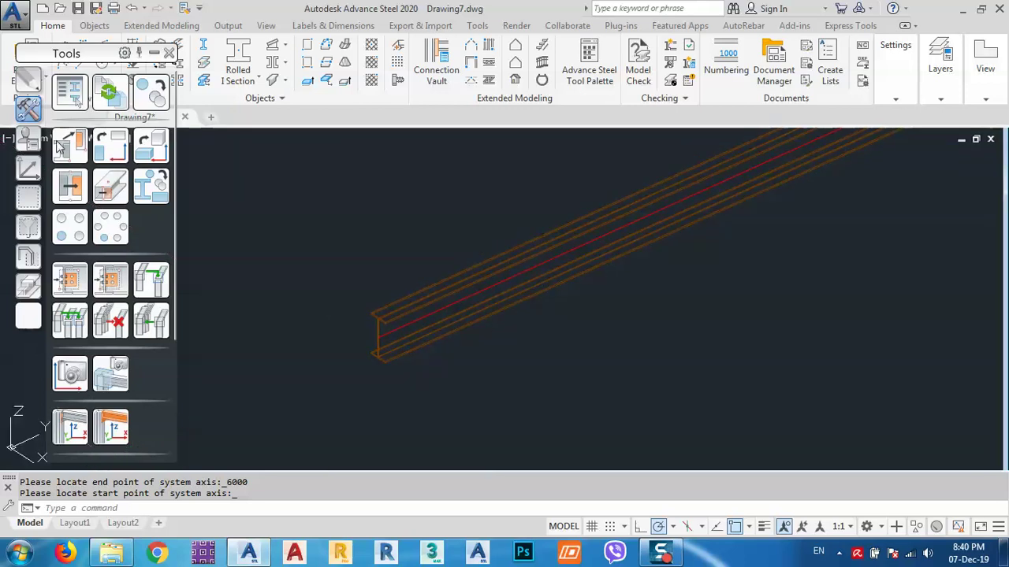
pyautogui.moveTo(68, 58); pyautogui.dragTo(76, 195)
pyautogui.click(99, 138)
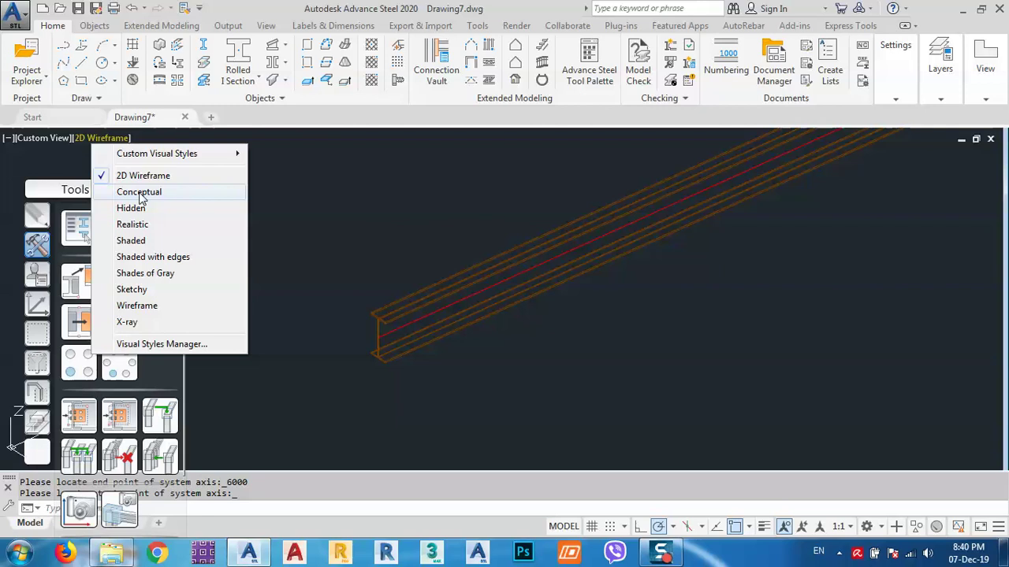
pyautogui.click(139, 192)
# Show the beam from the Right view and align the UCS to that view.
pyautogui.moveTo(457, 311)
pyautogui.mouseDown(button='middle')
pyautogui.moveTo(466, 292)
pyautogui.moveTo(477, 329)
pyautogui.moveTo(515, 288)
pyautogui.moveTo(523, 337)
pyautogui.moveTo(504, 289)
pyautogui.moveTo(520, 338)
pyautogui.moveTo(485, 303)
pyautogui.mouseUp(button='middle')
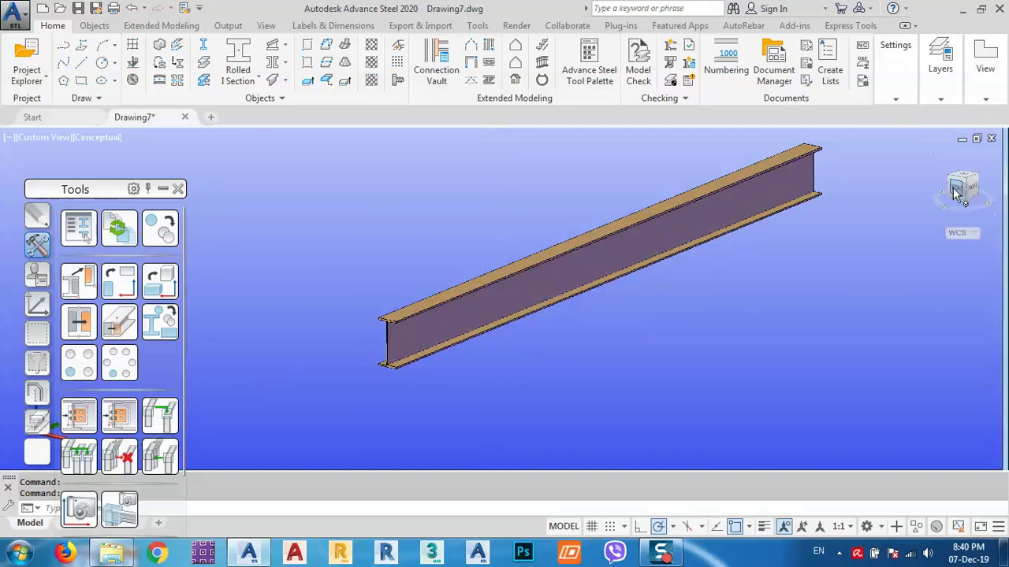
pyautogui.click(977, 191)
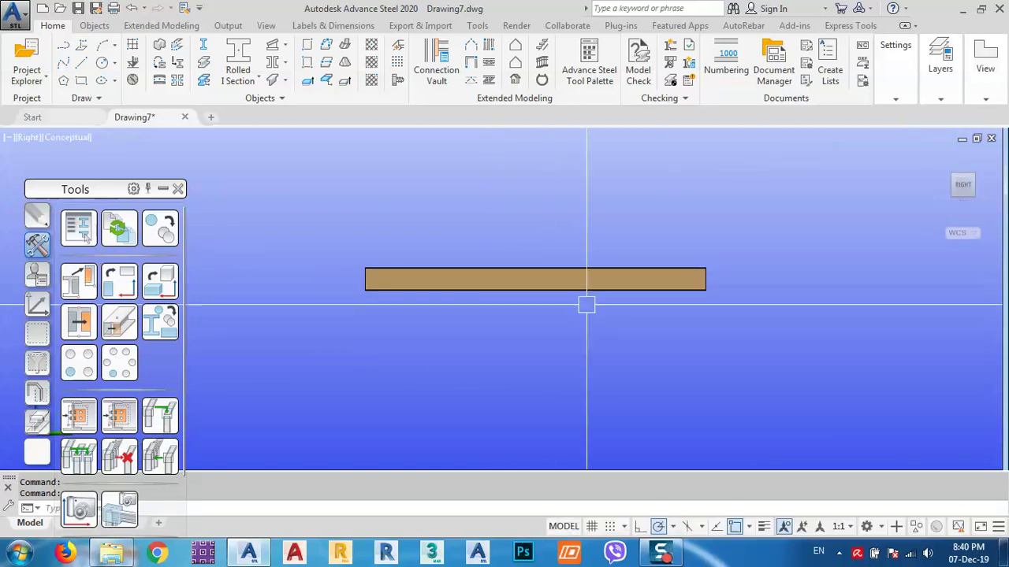
pyautogui.write('UCS')
pyautogui.press('Return')
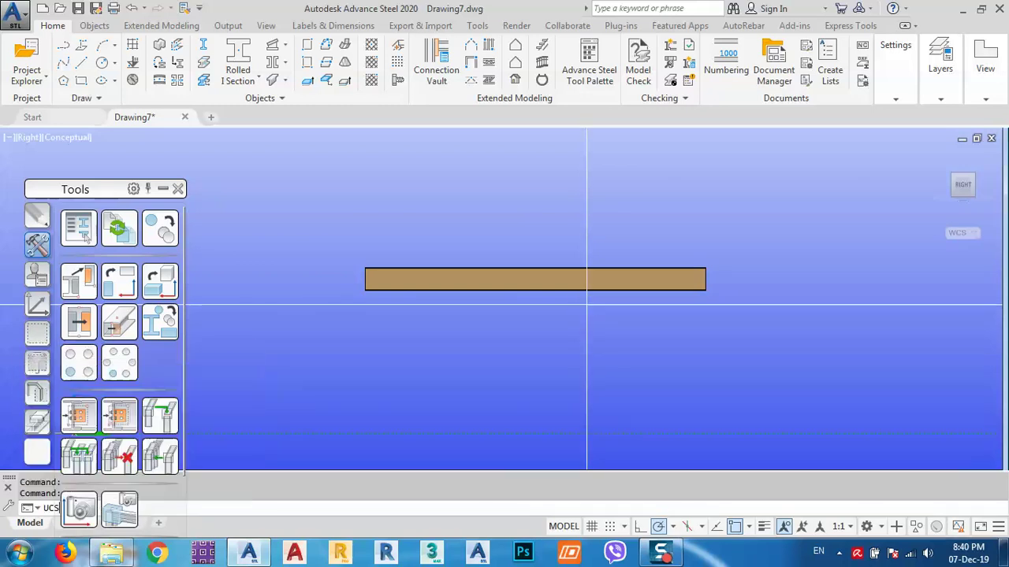
pyautogui.write('v')
pyautogui.press('Return')
# Draw a five-sided polygon inscribed in a circle, centred on the midpoint of the beam's end and smaller than the web height.
pyautogui.scroll(5, 473, 286)
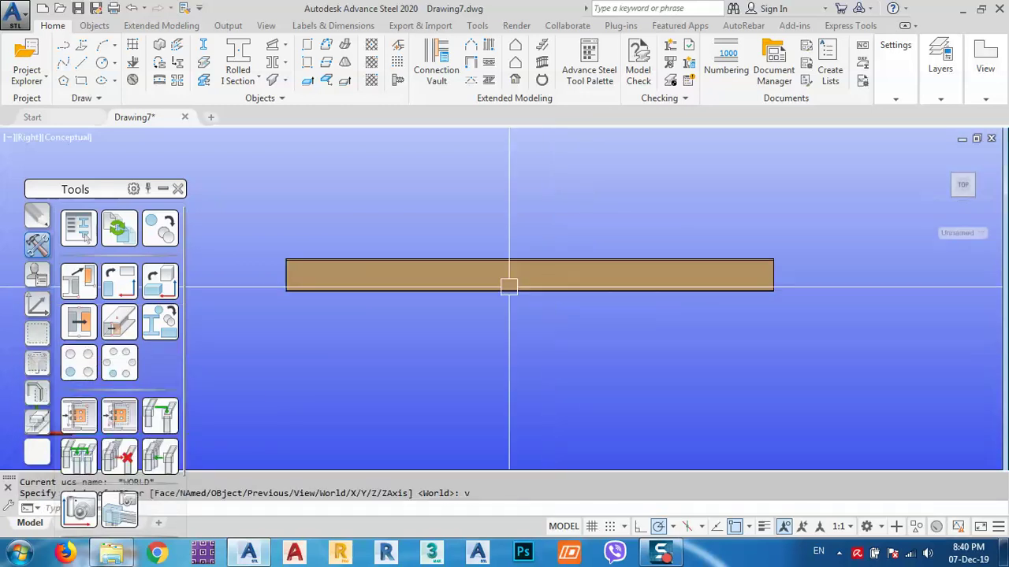
pyautogui.moveTo(464, 270); pyautogui.dragTo(491, 286, button='middle')
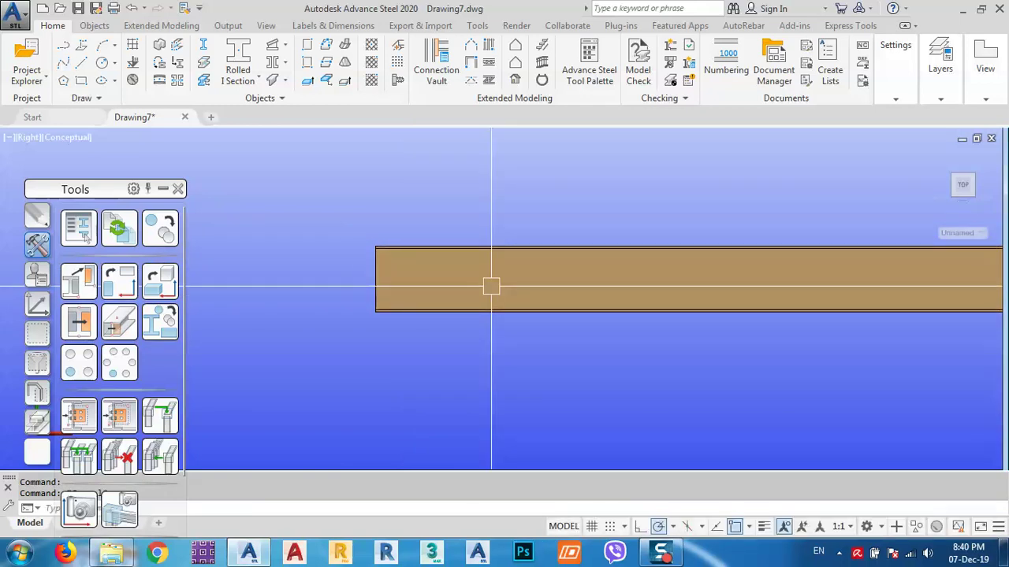
pyautogui.write('pol')
pyautogui.press('Return')
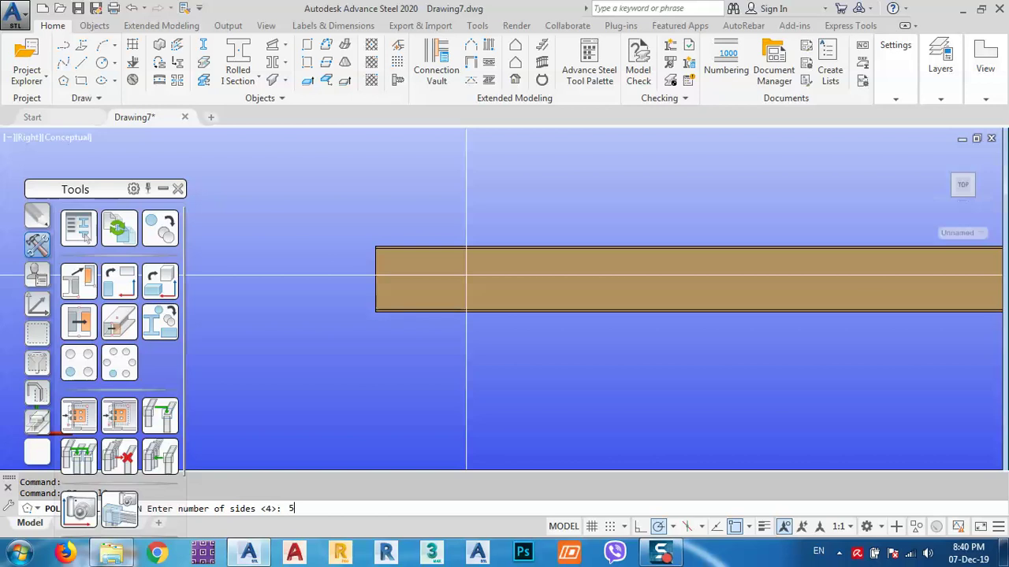
pyautogui.write('5')
pyautogui.press('Return')
pyautogui.scroll(2, 472, 282)
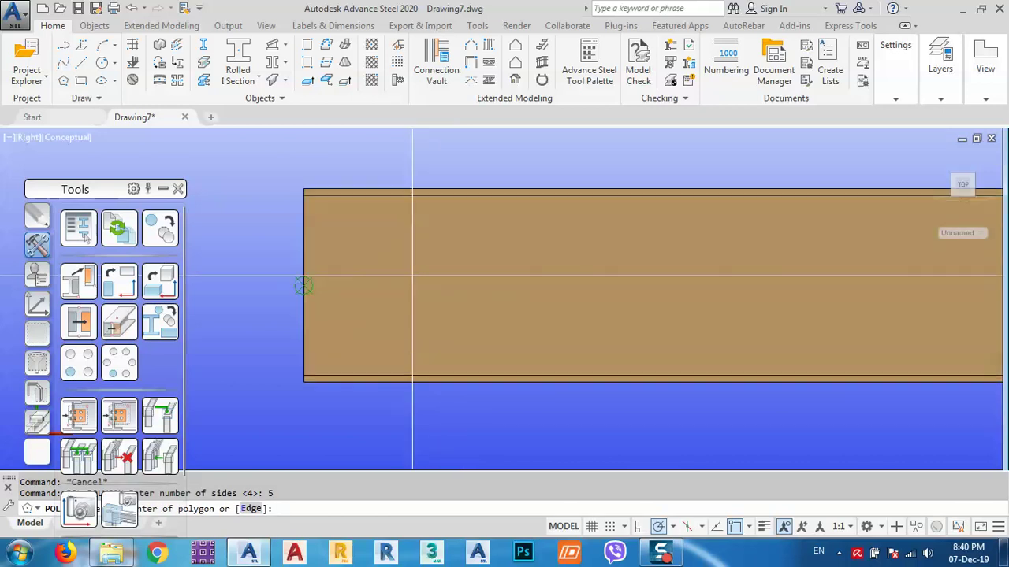
pyautogui.click(483, 287)
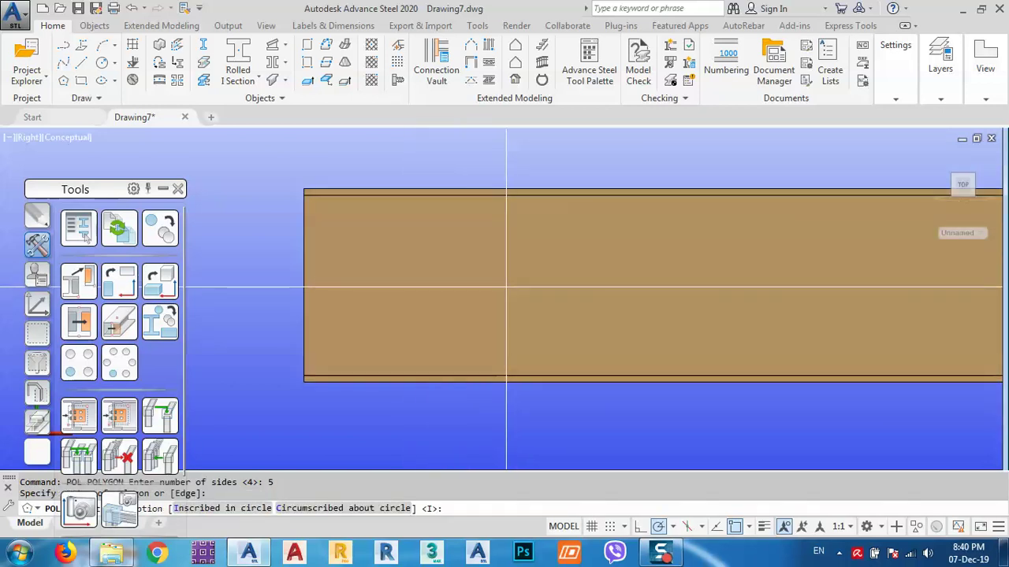
pyautogui.press('Return')
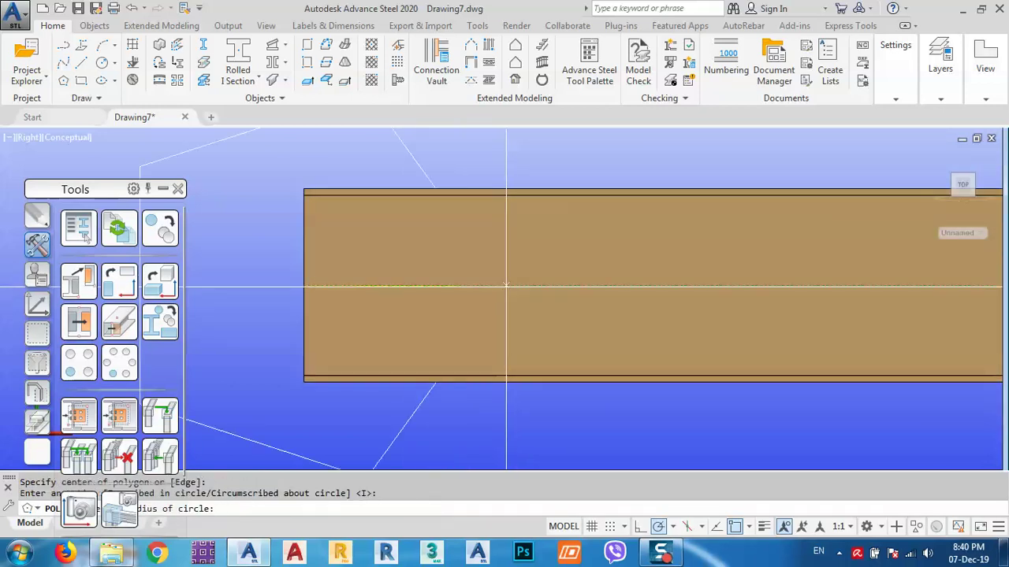
pyautogui.click(303, 220)
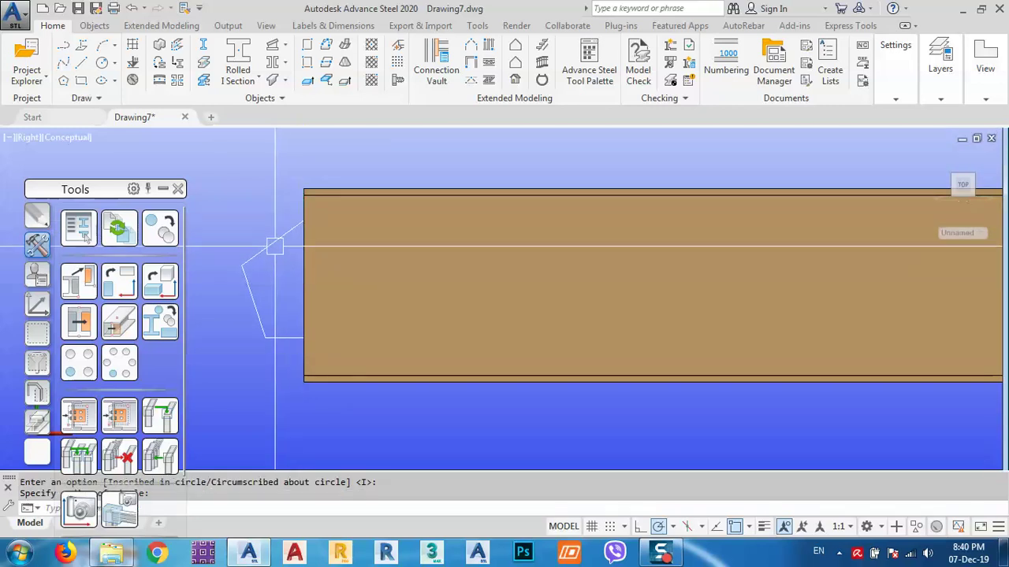
# Switch the display to 2D Wireframe and move the pentagon horizontally from the beam's end onto the web.
pyautogui.click(53, 139)
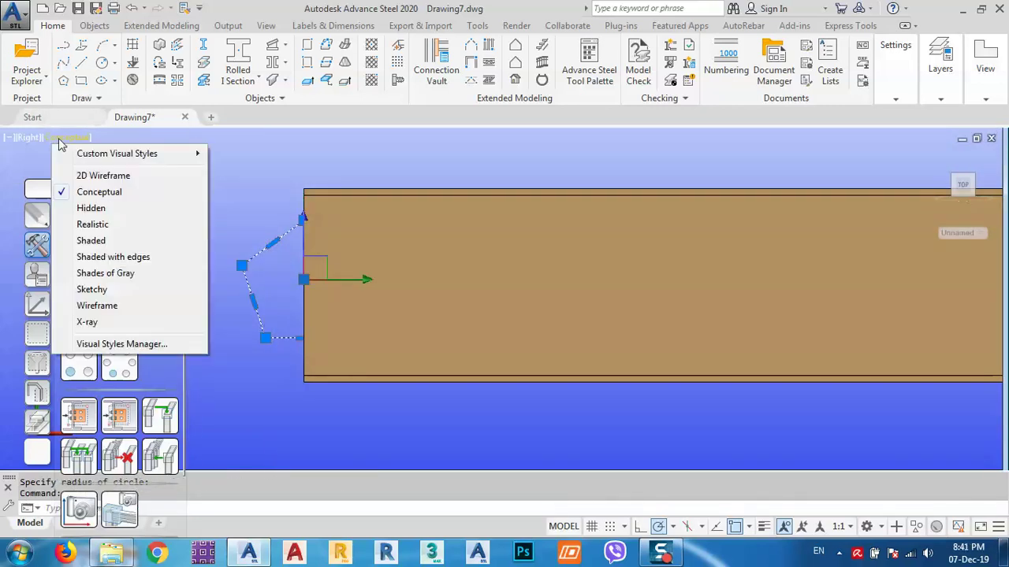
pyautogui.click(103, 171)
pyautogui.moveTo(201, 237); pyautogui.dragTo(304, 259, button='middle')
pyautogui.click(315, 260)
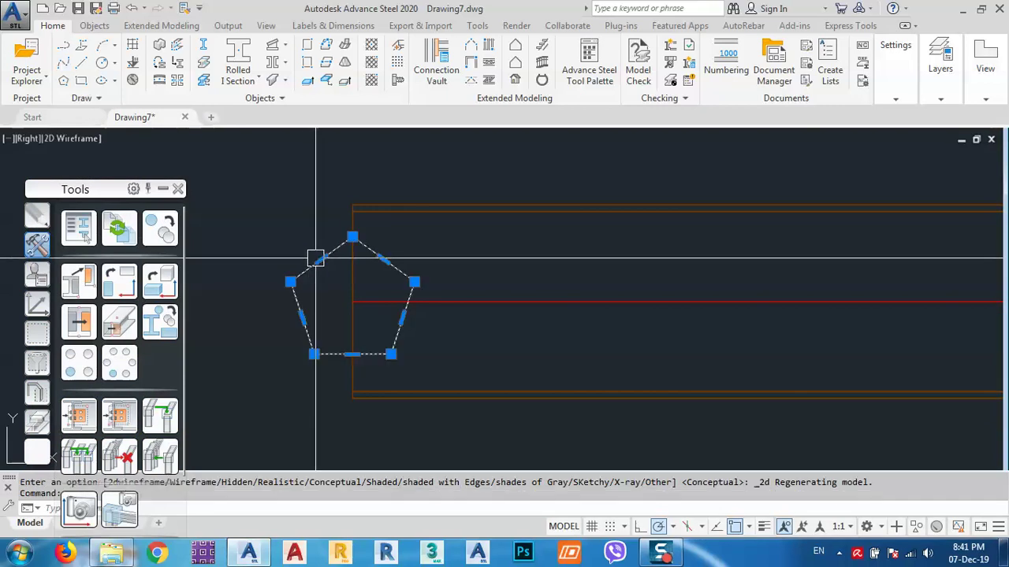
pyautogui.write('m')
pyautogui.press('Return')
pyautogui.click(270, 261)
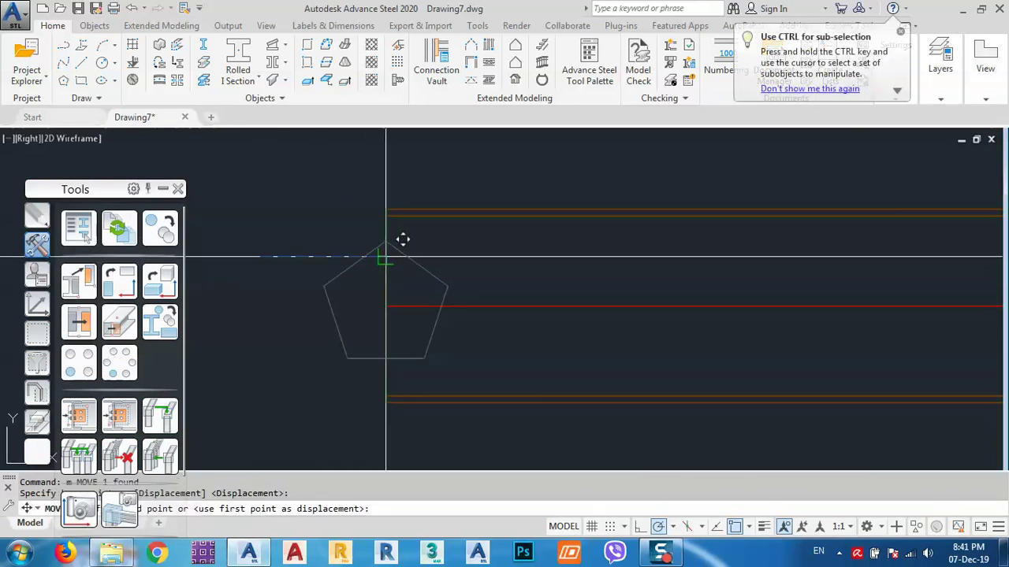
pyautogui.click(403, 240)
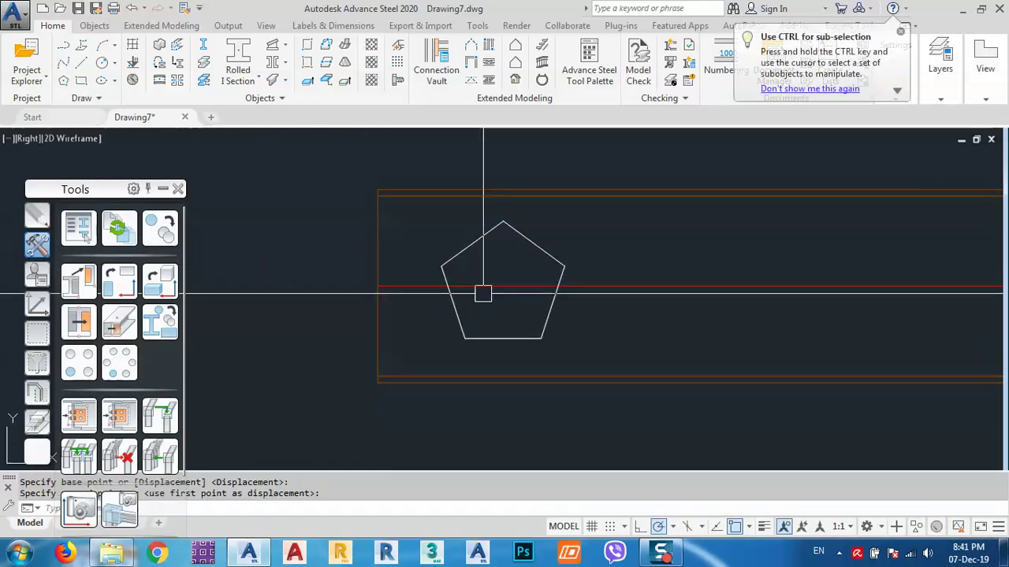
# Cut the beam with a Polygon contour, UCS feature, using the pentagon polyline as the contour, and inspect it at an angle.
pyautogui.moveTo(482, 292); pyautogui.dragTo(466, 238, button='middle')
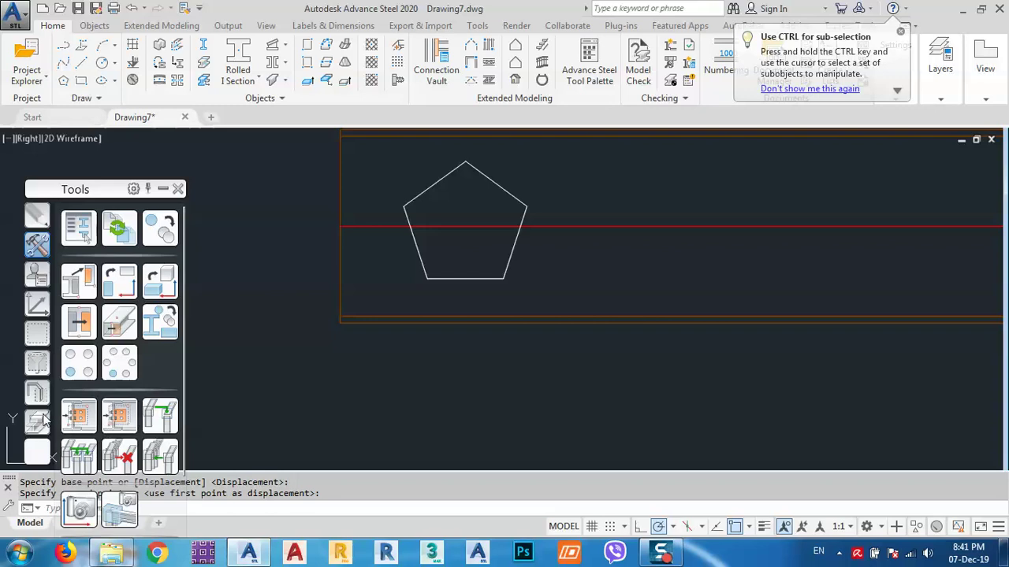
pyautogui.click(37, 422)
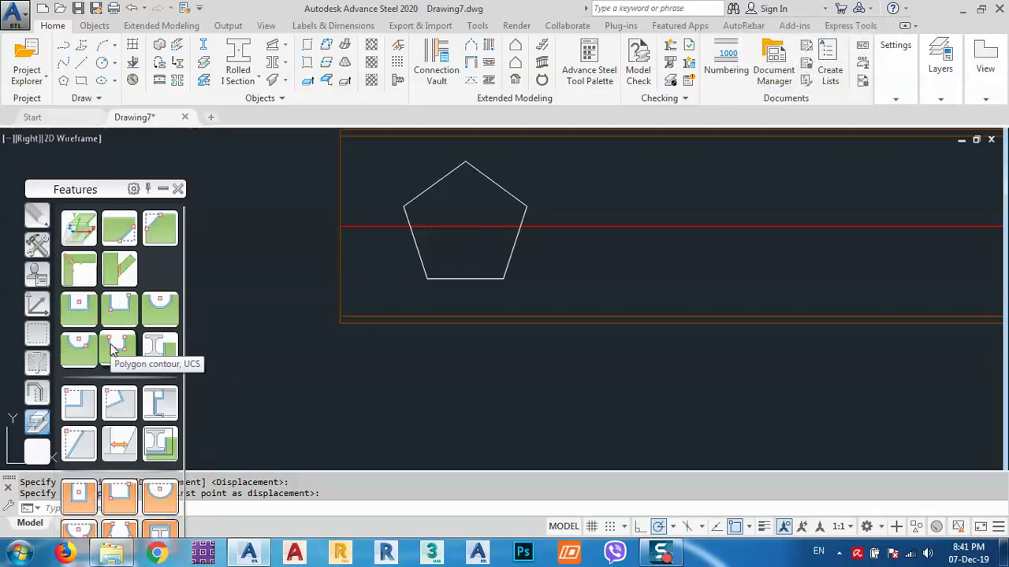
pyautogui.click(114, 347)
pyautogui.click(581, 349)
pyautogui.click(558, 277)
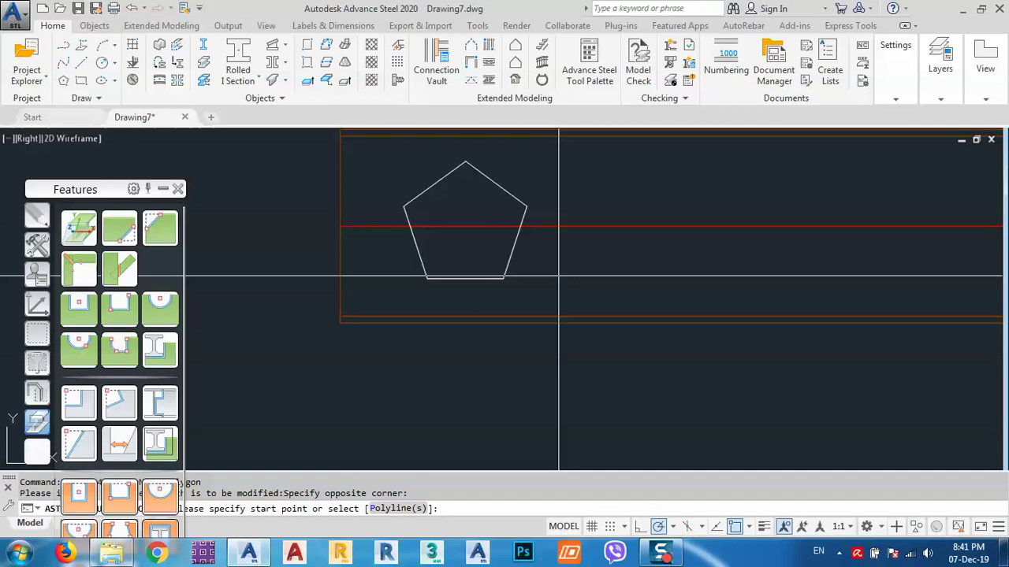
pyautogui.click(396, 508)
pyautogui.click(510, 260)
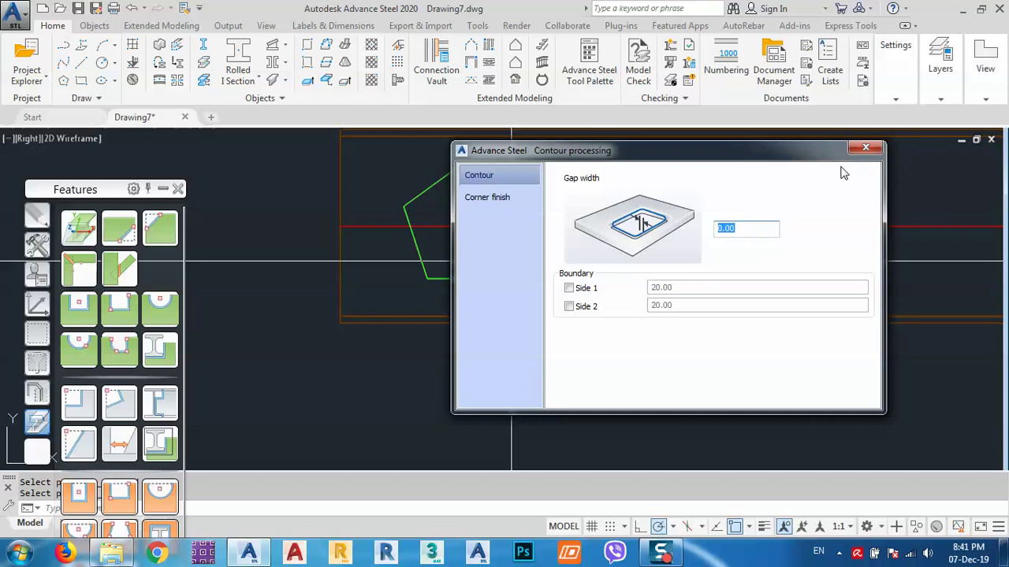
pyautogui.click(864, 149)
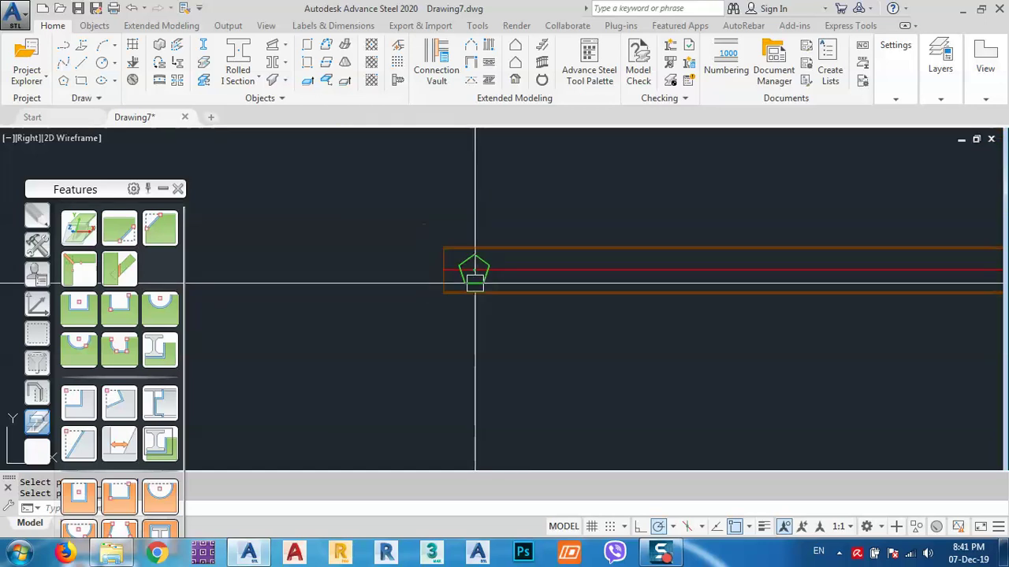
pyautogui.keyDown('shift'); pyautogui.moveTo(462, 311); pyautogui.dragTo(412, 268, button='middle'); pyautogui.keyUp('shift')
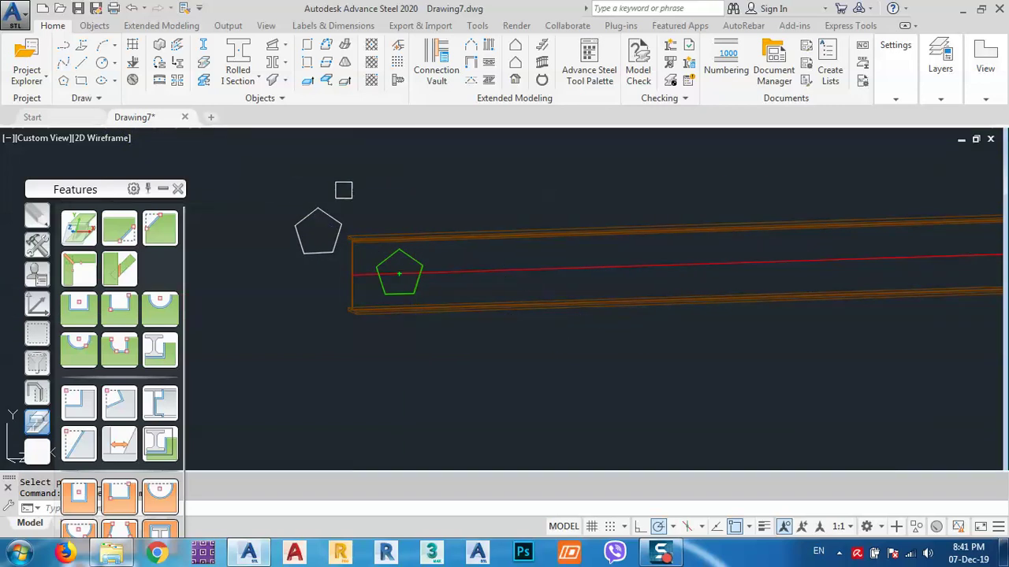
# Set up Transform elements to copy the pentagonal cut 6 times along the beam at a 300 mm X distance, and preview it.
pyautogui.click(333, 170)
pyautogui.click(525, 409)
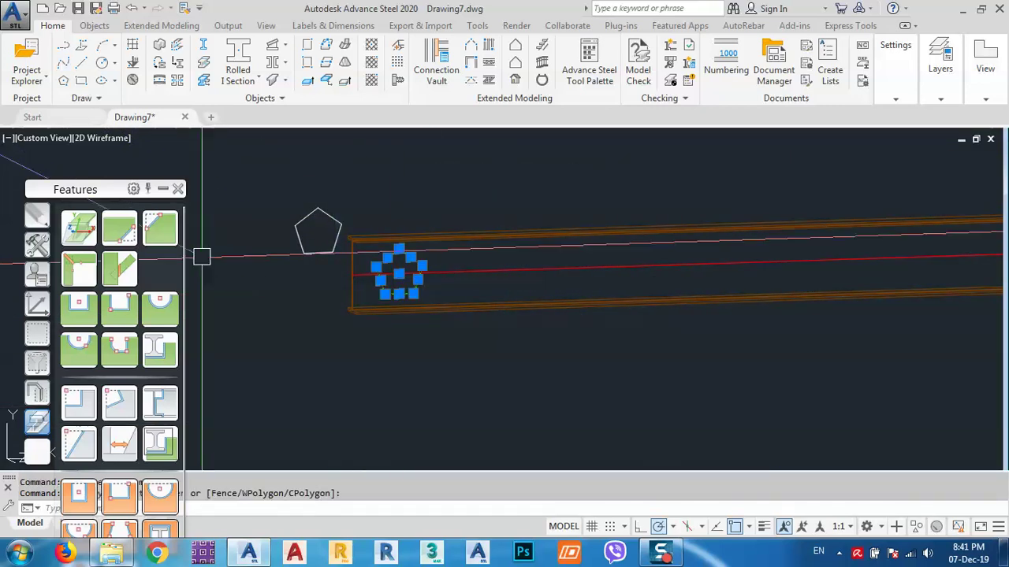
pyautogui.click(36, 244)
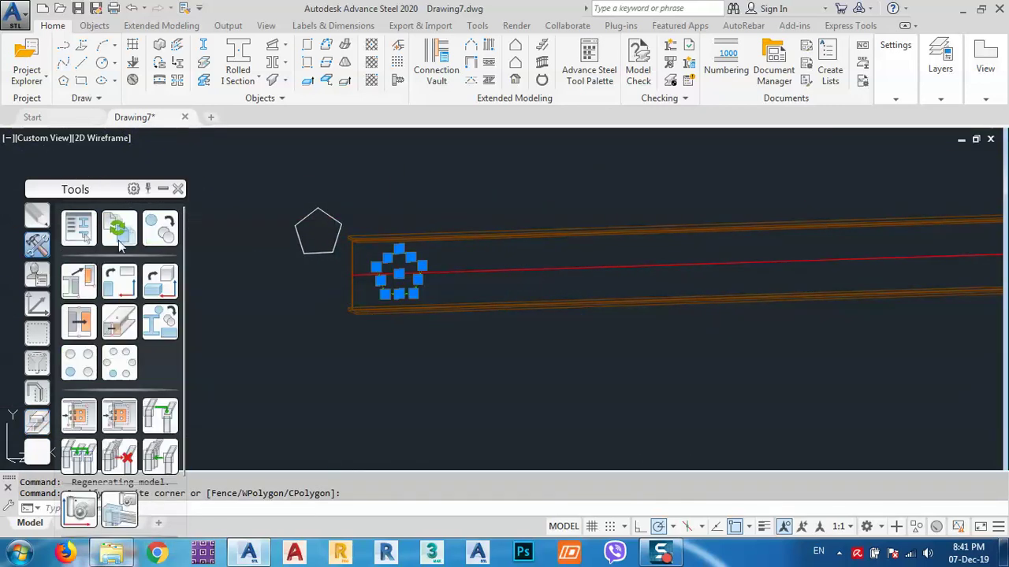
pyautogui.click(160, 228)
pyautogui.moveTo(734, 102); pyautogui.dragTo(640, 67)
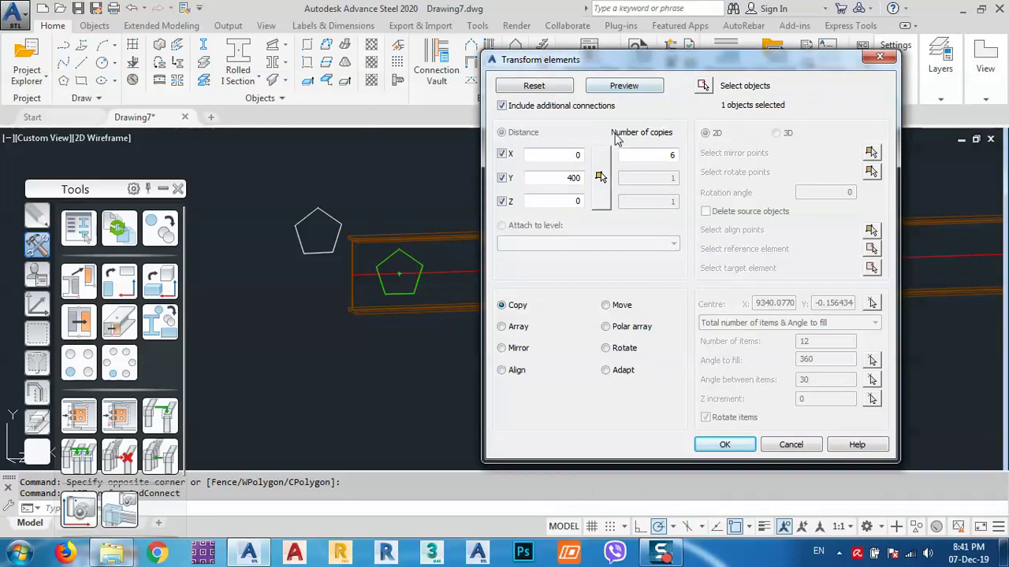
pyautogui.click(599, 177)
pyautogui.click(412, 354)
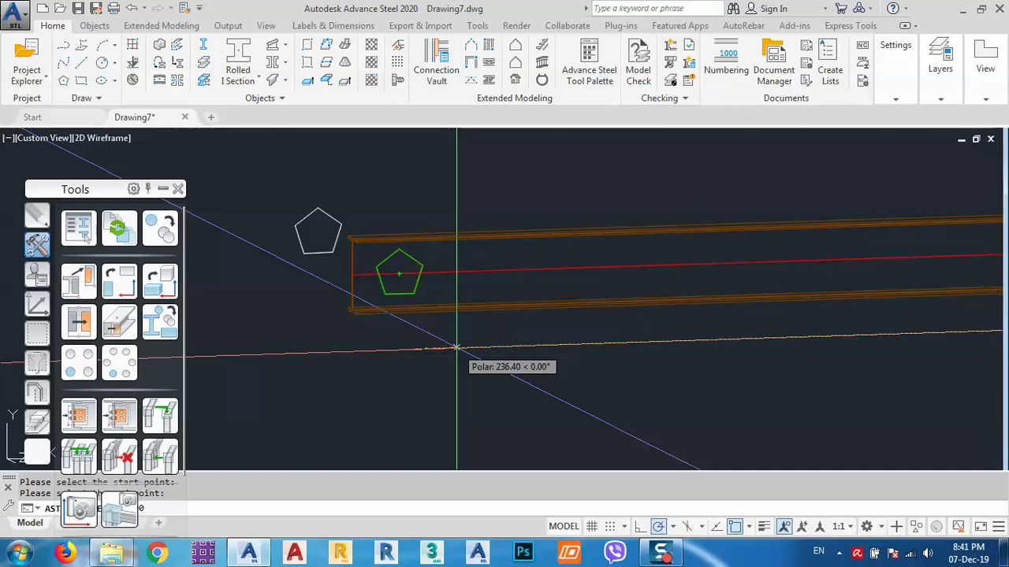
pyautogui.write('300')
pyautogui.press('Return')
pyautogui.click(634, 89)
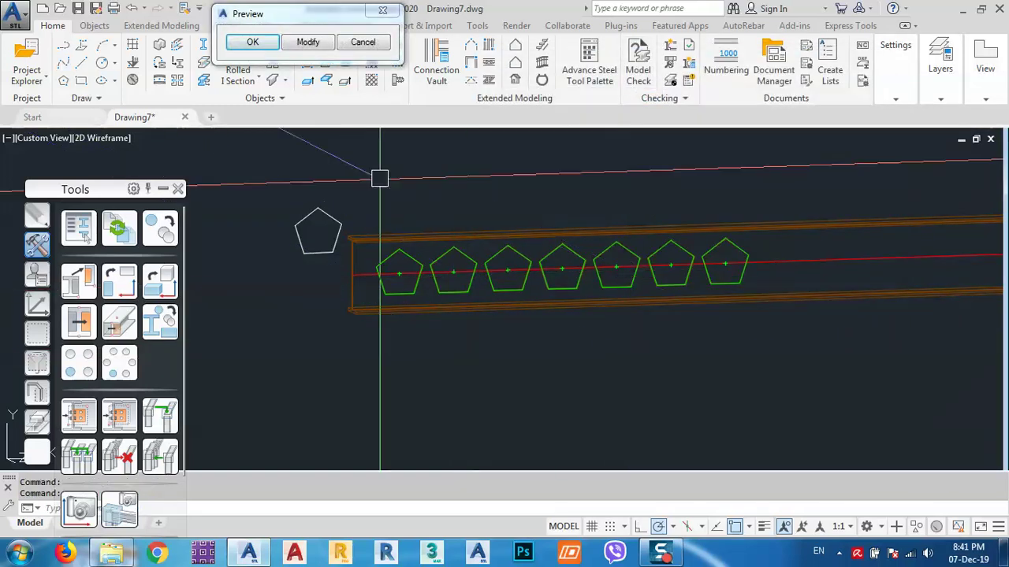
# Change the transform to 15 copies with a 350 mm X distance and preview the openings along the whole beam.
pyautogui.click(312, 43)
pyautogui.doubleClick(666, 155)
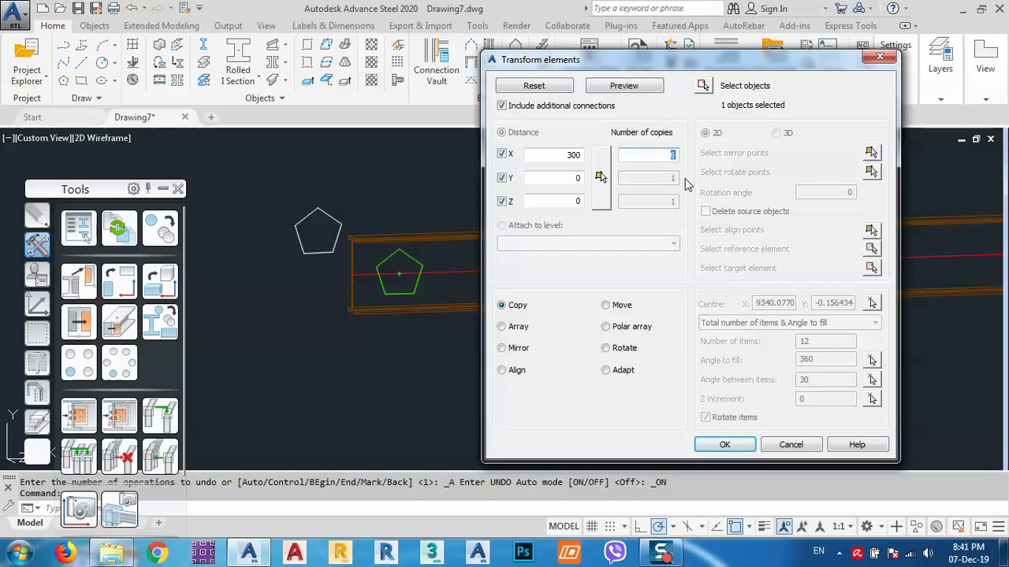
pyautogui.doubleClick(548, 154)
pyautogui.click(624, 87)
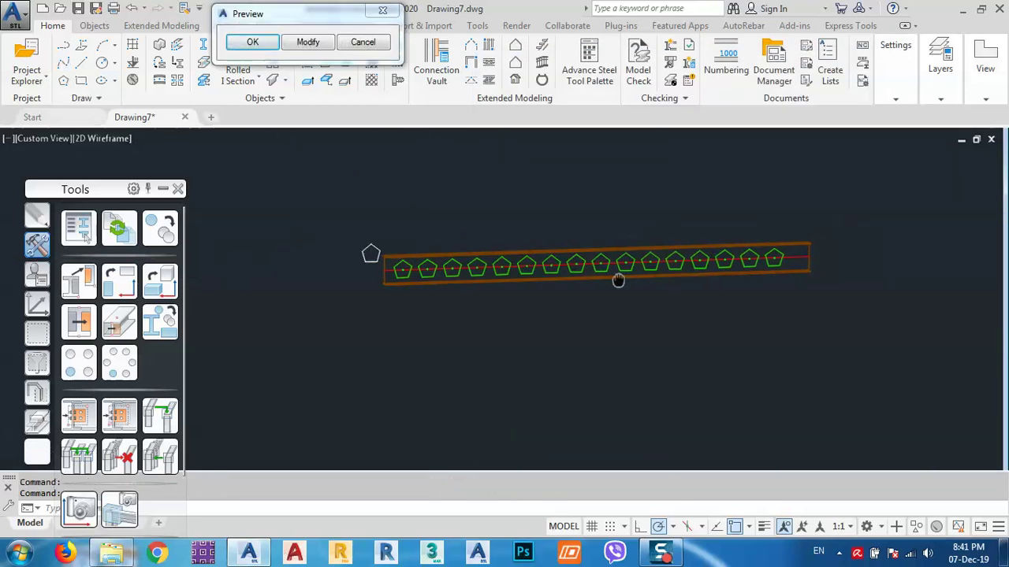
# Raise the number of copies to 16 and accept the transform to create the row of web openings.
pyautogui.click(307, 41)
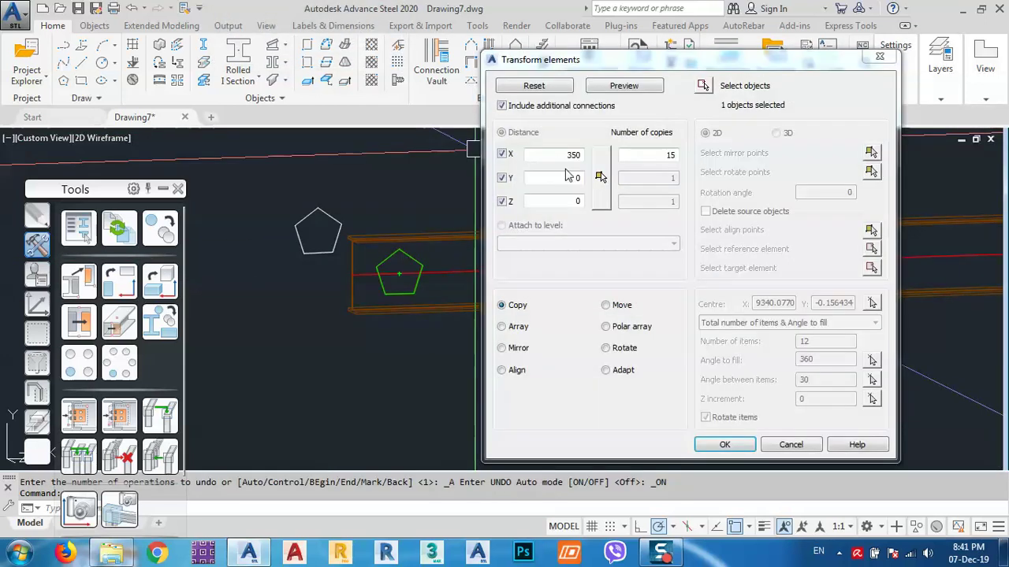
pyautogui.doubleClick(666, 153)
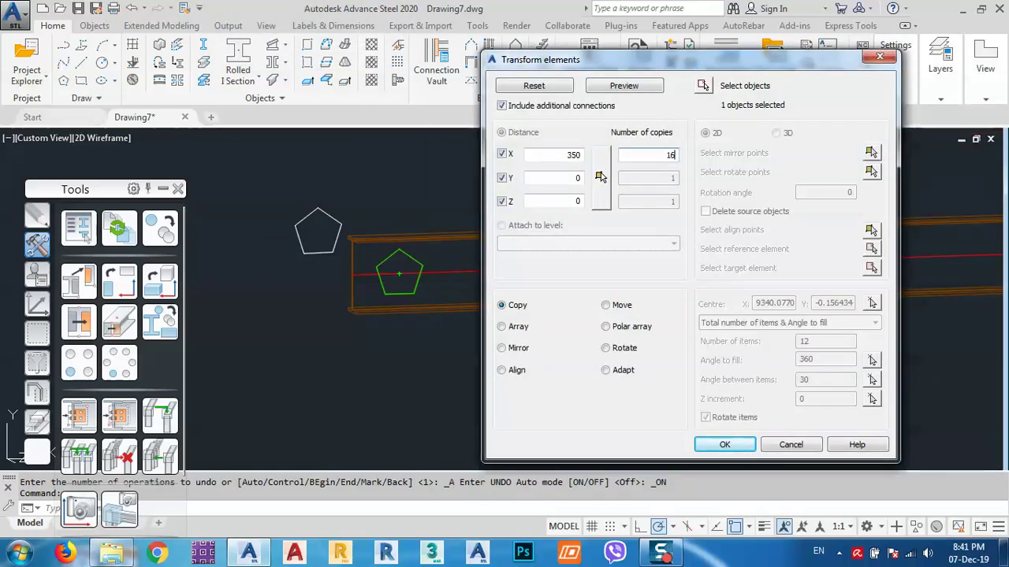
pyautogui.click(642, 88)
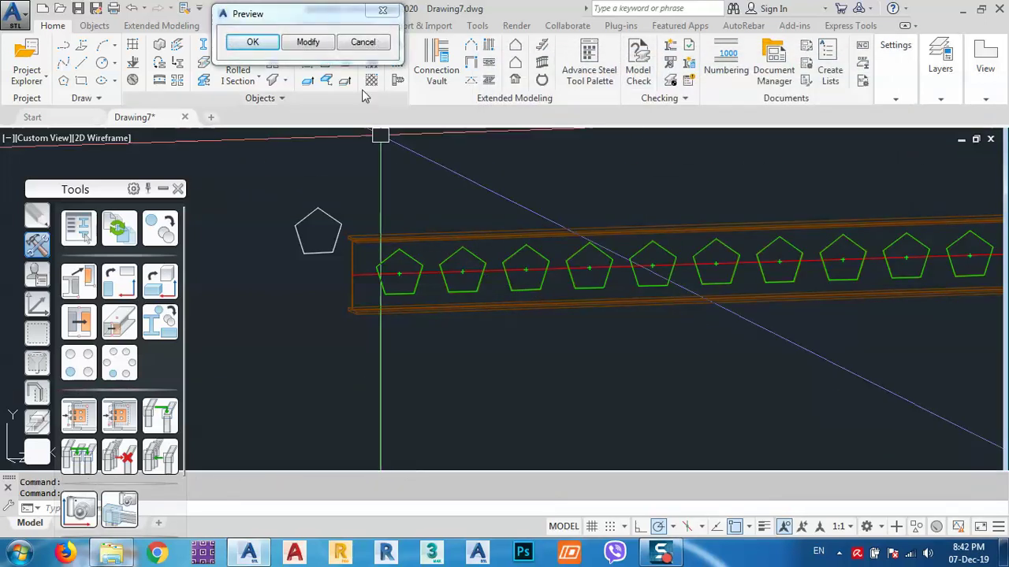
pyautogui.click(253, 43)
pyautogui.scroll(-4, 378, 207)
pyautogui.keyDown('shift'); pyautogui.moveTo(497, 276); pyautogui.dragTo(475, 289, button='middle'); pyautogui.keyUp('shift')
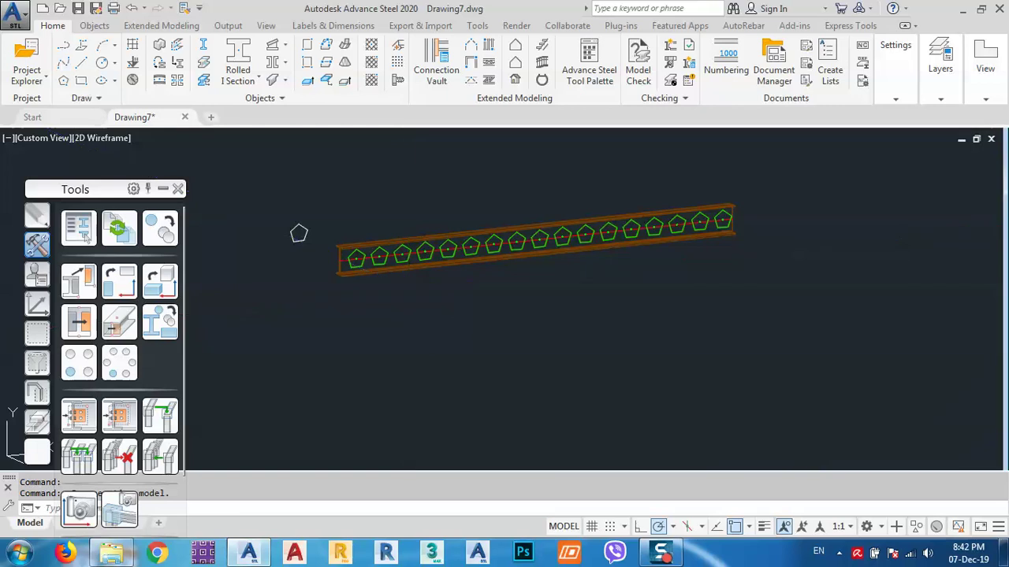
# Copy the castellated beam to a parallel position in front of the original.
pyautogui.click(342, 249)
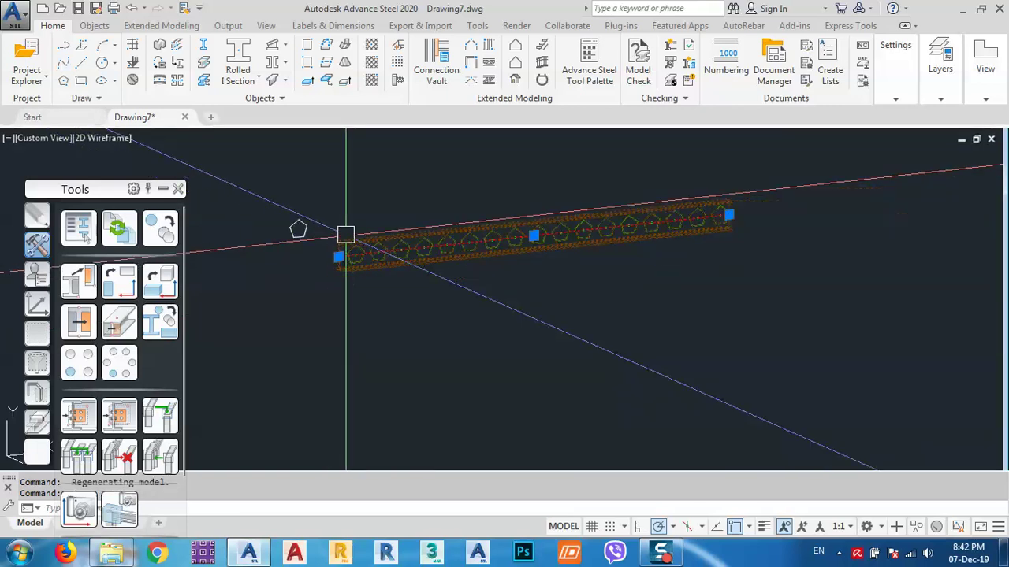
pyautogui.write('o')
pyautogui.press('Return')
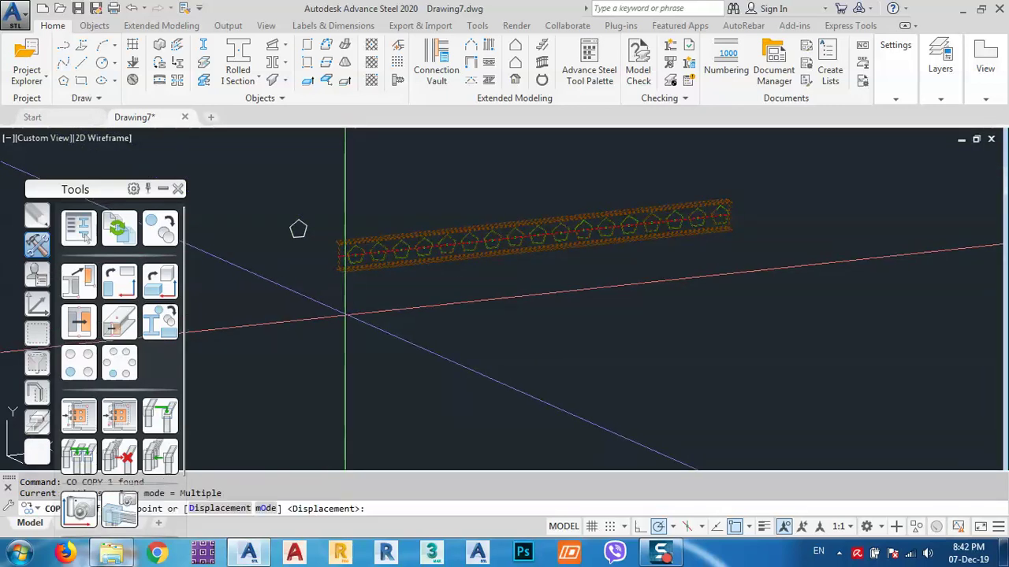
pyautogui.click(345, 313)
pyautogui.press('Escape')
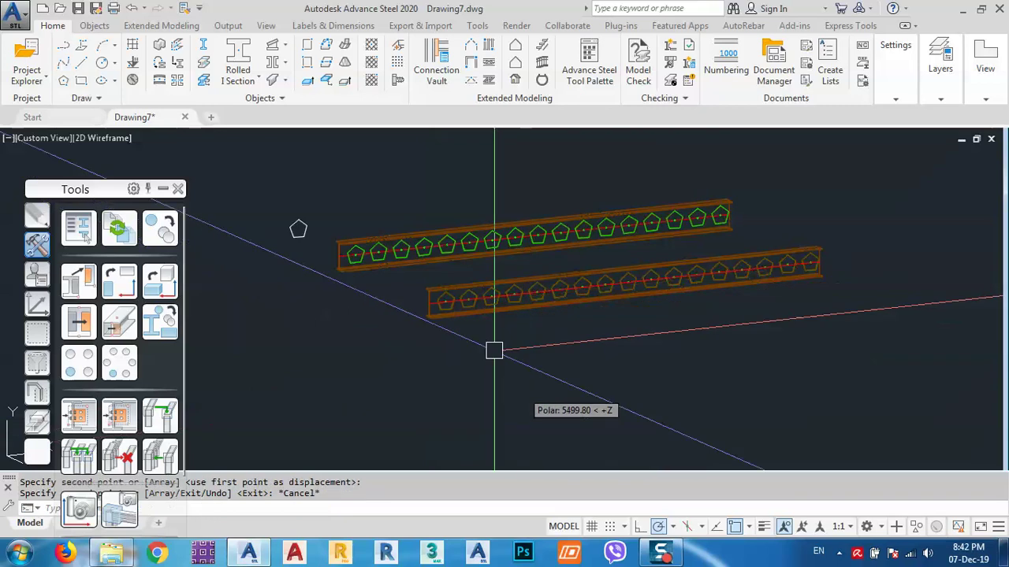
# Delete the copied castellated beam.
pyautogui.click(473, 310)
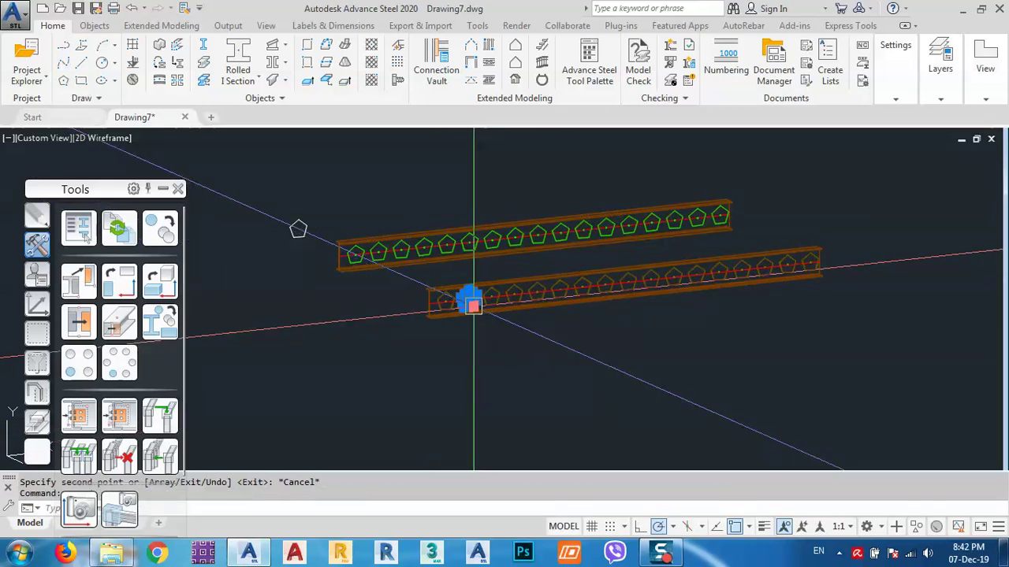
pyautogui.press('Escape')
pyautogui.scroll(4, 465, 338)
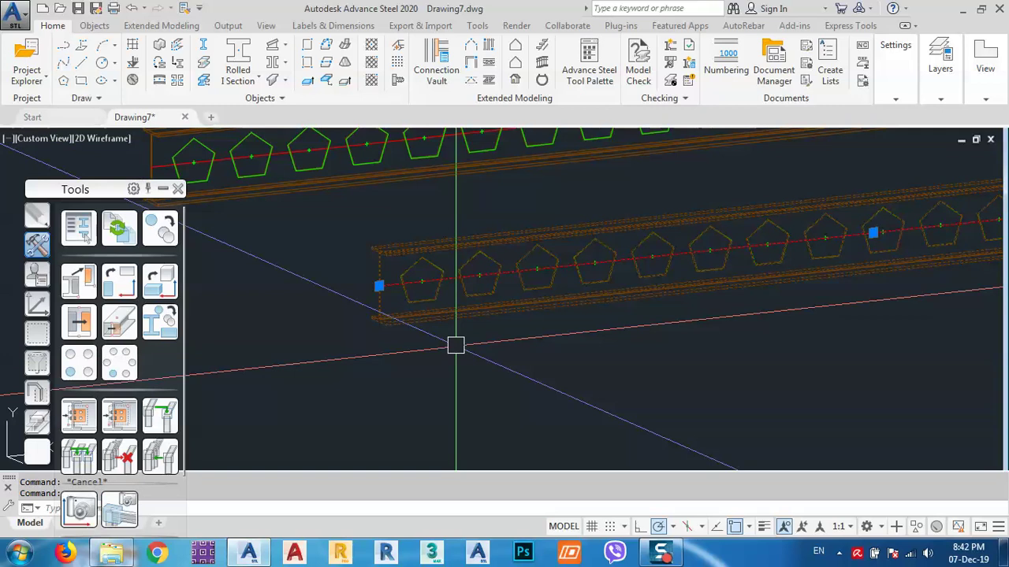
pyautogui.press('Delete')
# Create a rolled I-section beam 6000 mm long in front of the castellated beam, parallel to it.
pyautogui.click(237, 55)
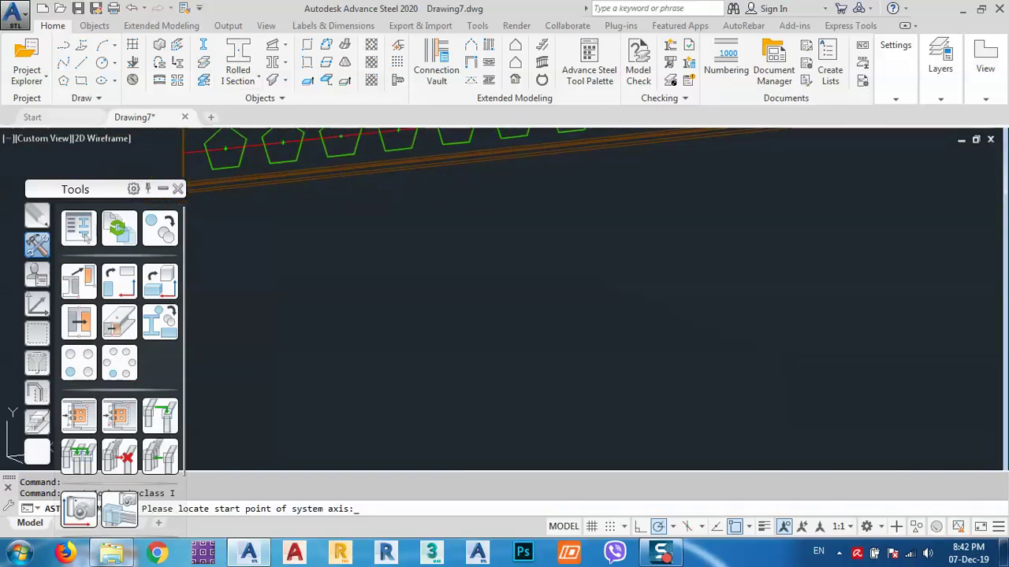
pyautogui.scroll(-4, 355, 299)
pyautogui.click(359, 301)
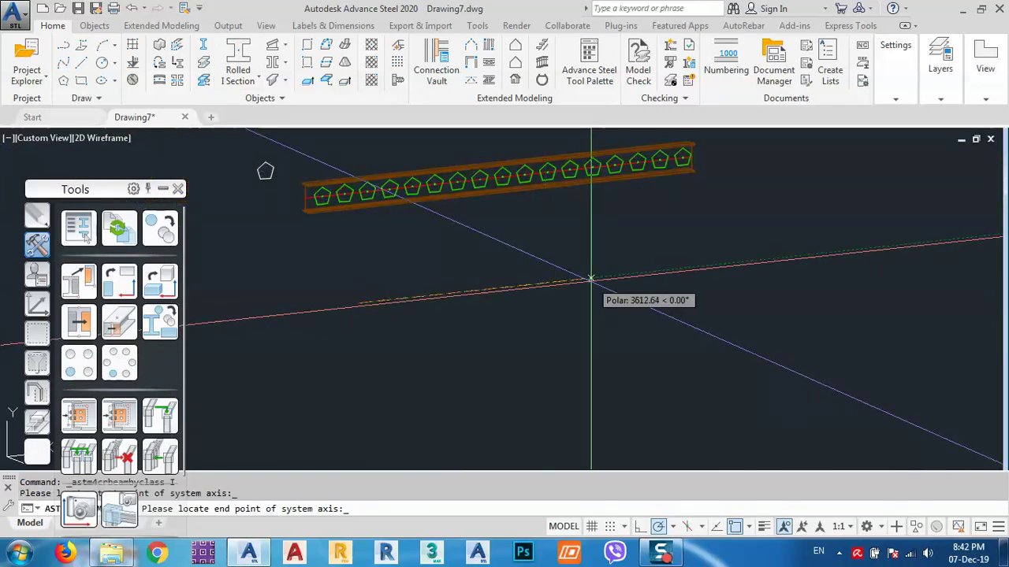
pyautogui.write('6000')
pyautogui.press('Return')
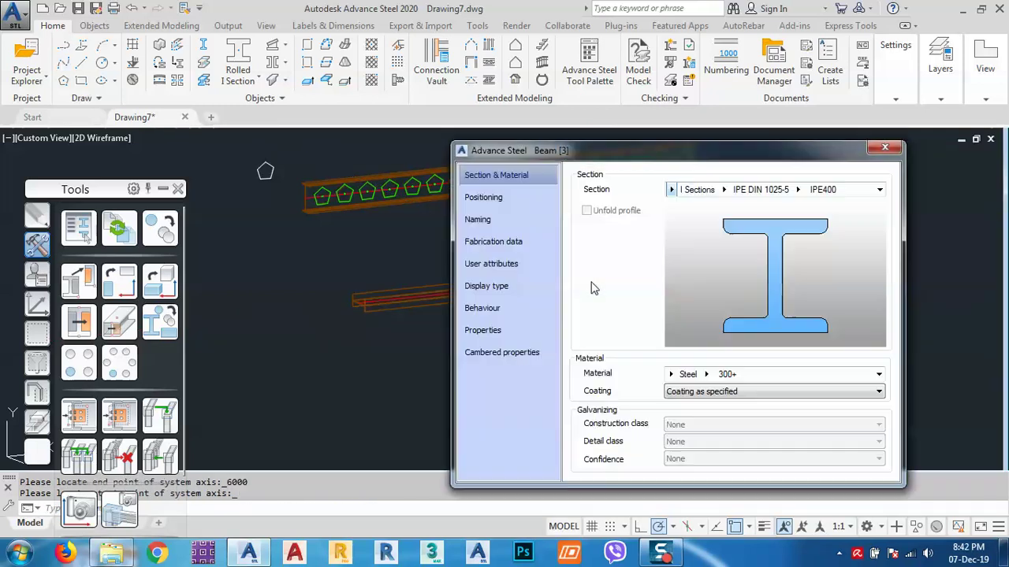
# Rotate the new IPE400 beam's section to an angle of 90 degrees and finish its properties.
pyautogui.click(483, 198)
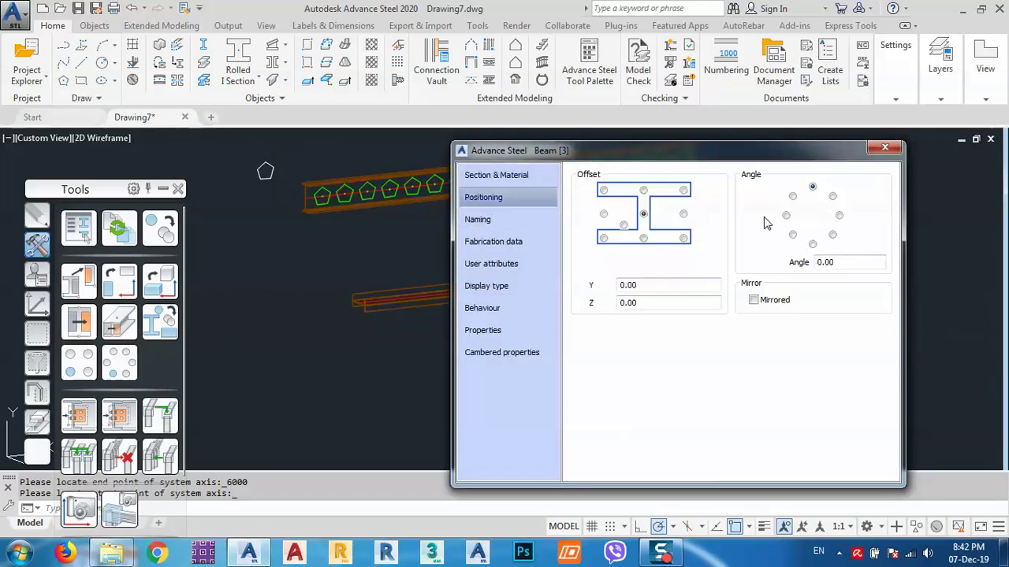
pyautogui.click(839, 215)
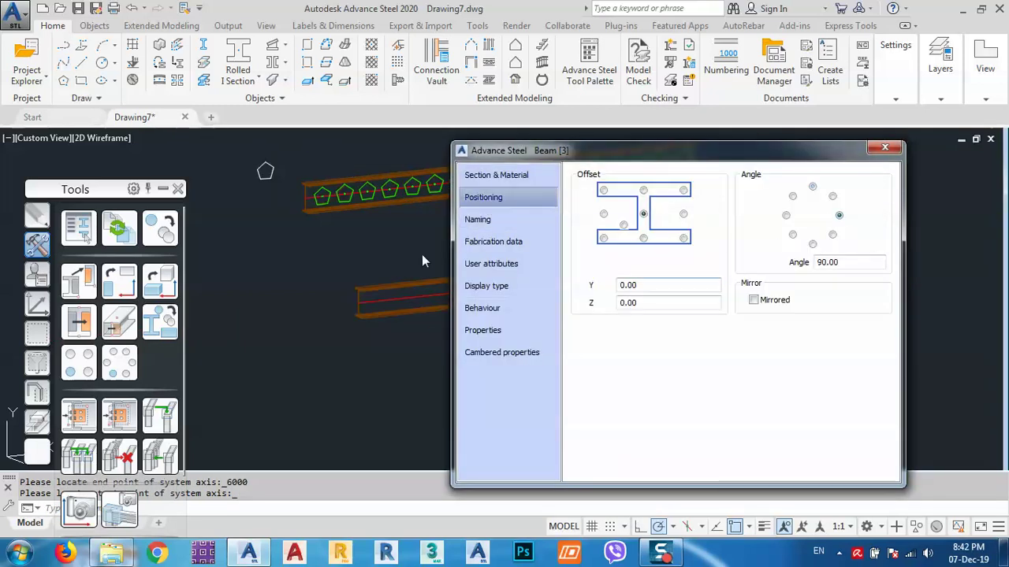
pyautogui.click(496, 175)
pyautogui.click(885, 150)
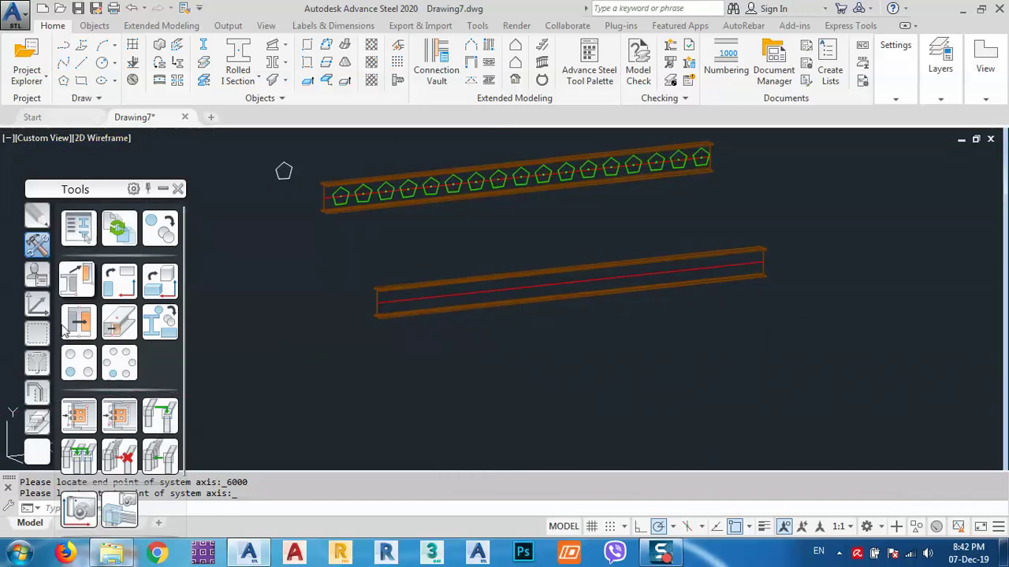
pyautogui.click(38, 425)
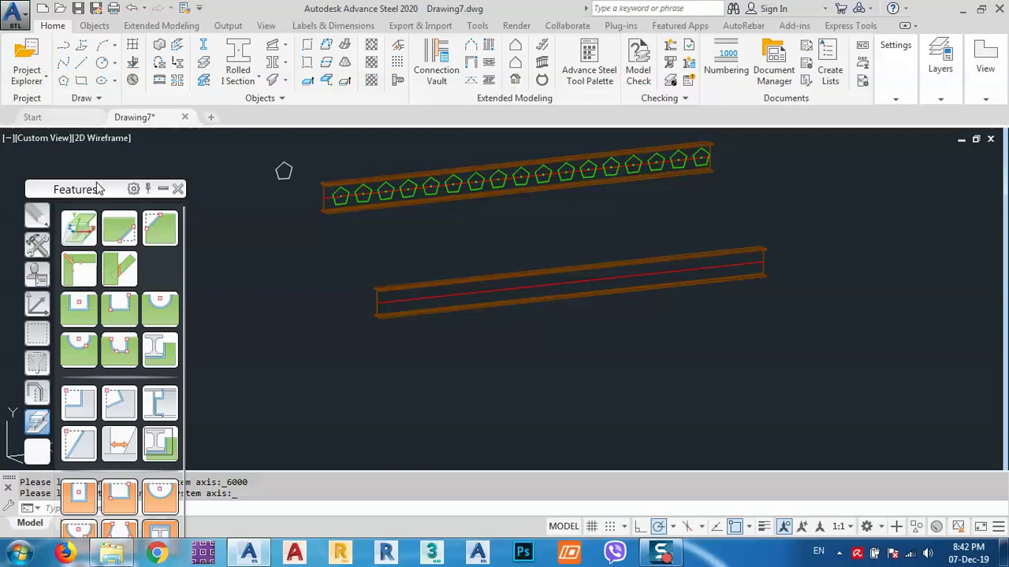
pyautogui.moveTo(98, 186); pyautogui.dragTo(97, 148)
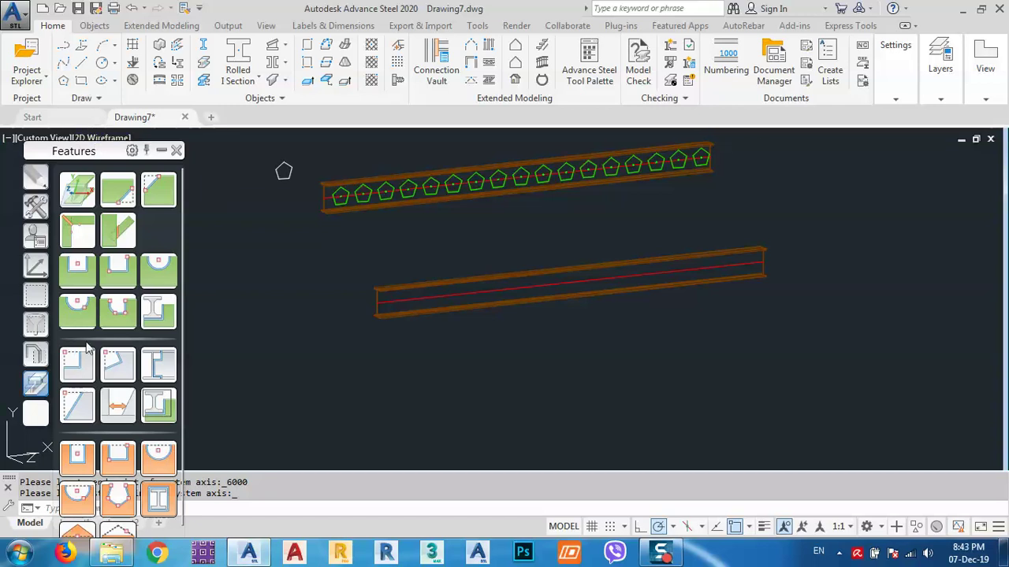
pyautogui.scroll(-1, 142, 354)
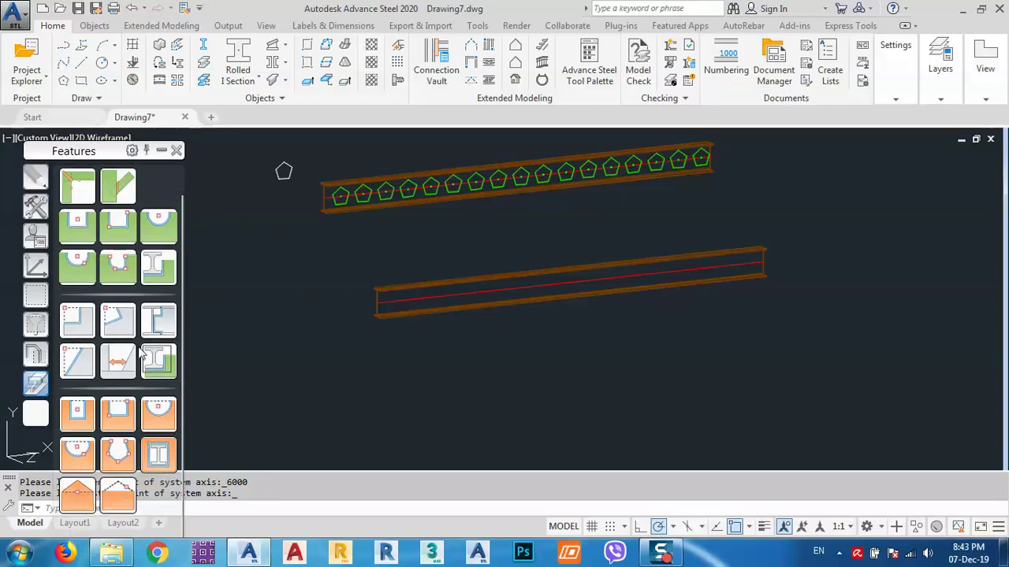
pyautogui.click(36, 354)
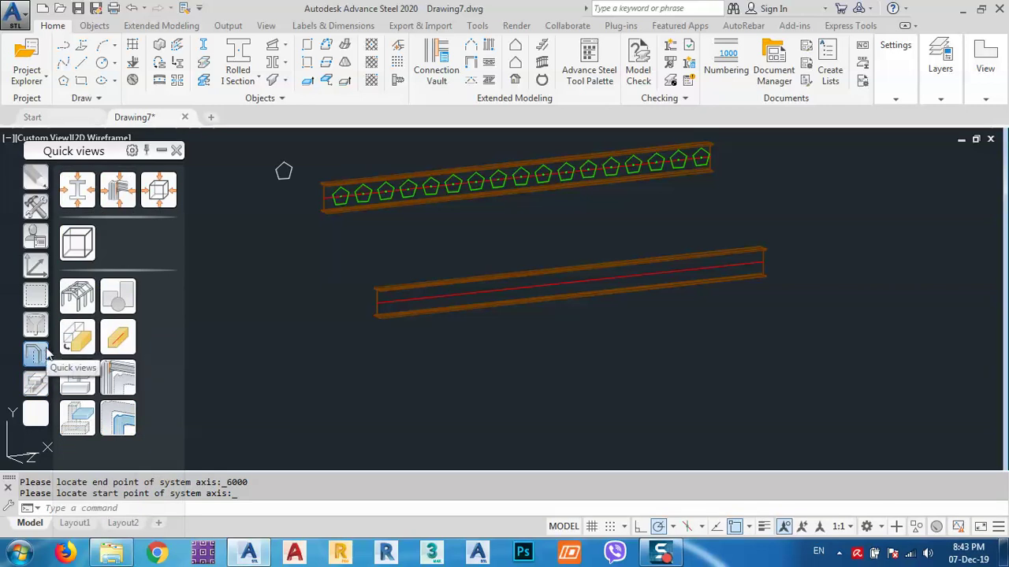
pyautogui.click(36, 267)
# Add a Bolts on beam custom connection to the near end of the plain beam, without selecting connecting objects.
pyautogui.click(36, 237)
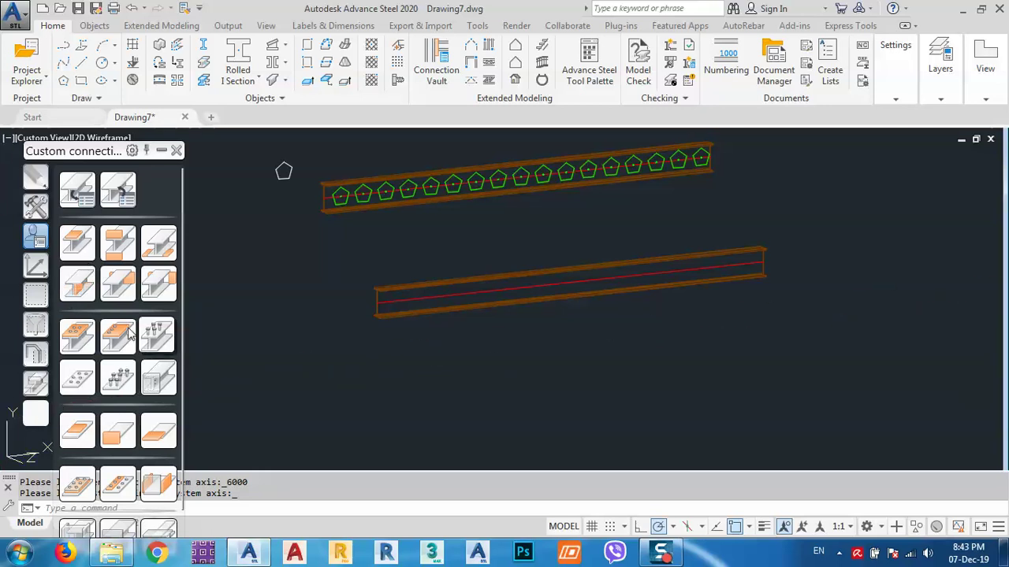
pyautogui.scroll(-2, 116, 327)
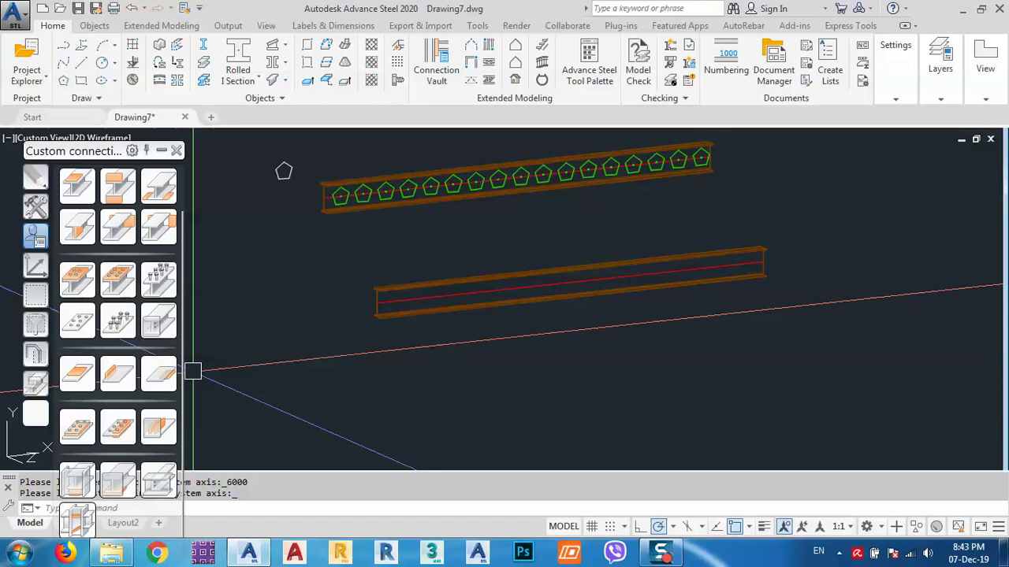
pyautogui.click(77, 281)
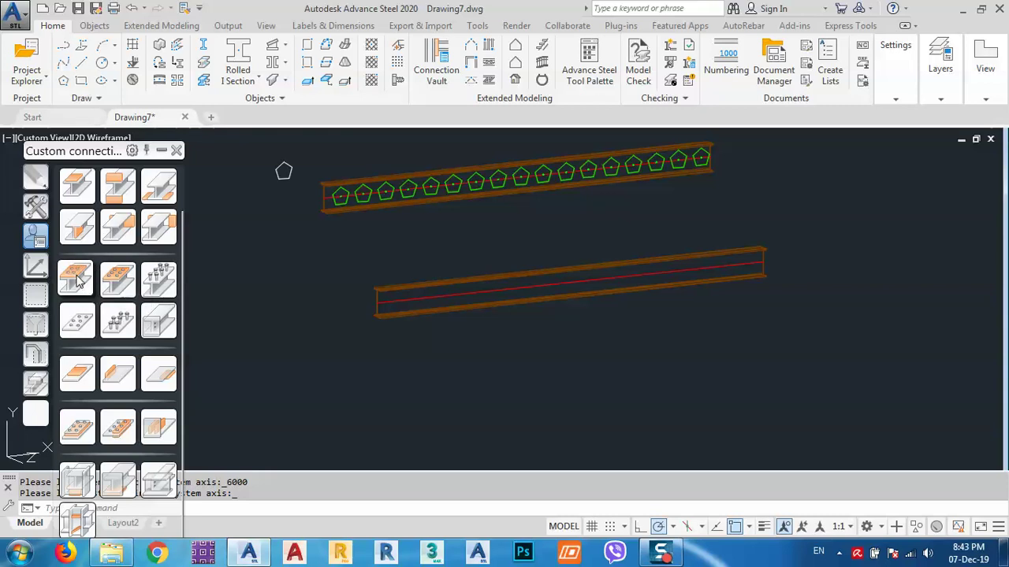
pyautogui.click(394, 284)
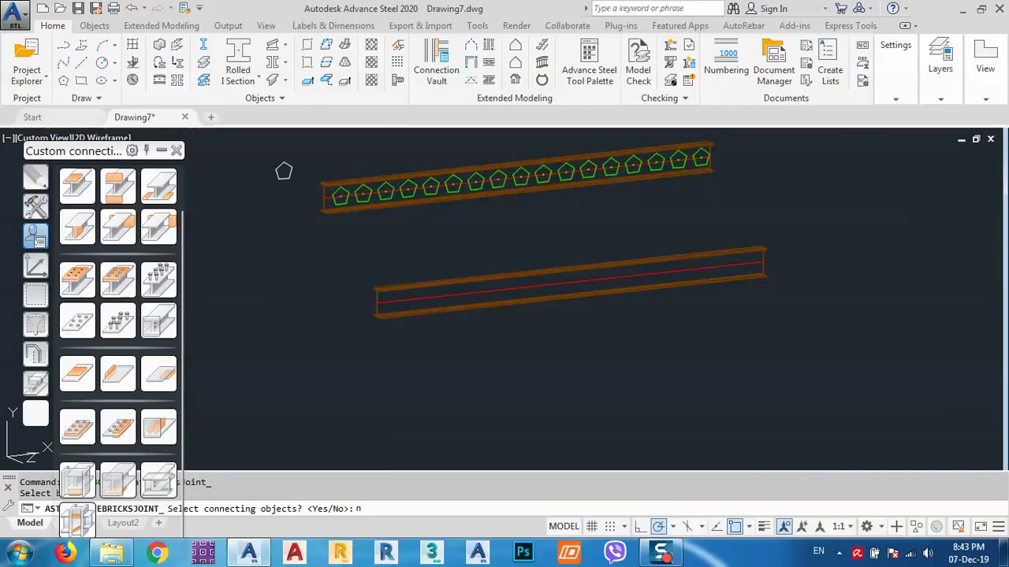
pyautogui.press('Return')
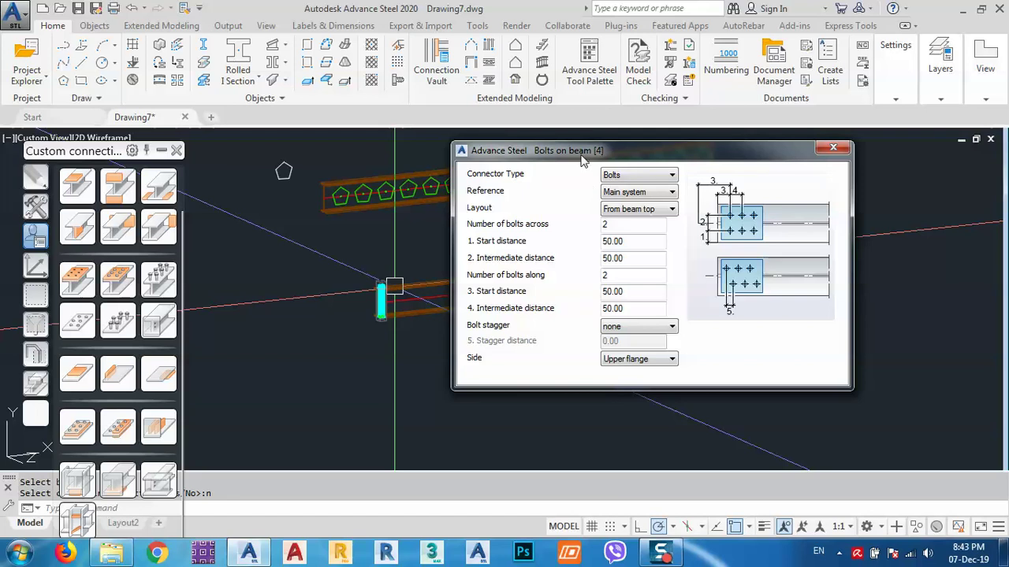
pyautogui.moveTo(582, 158); pyautogui.dragTo(136, 51)
pyautogui.keyDown('shift'); pyautogui.moveTo(457, 275); pyautogui.dragTo(512, 299, button='middle'); pyautogui.keyUp('shift')
pyautogui.click(333, 25)
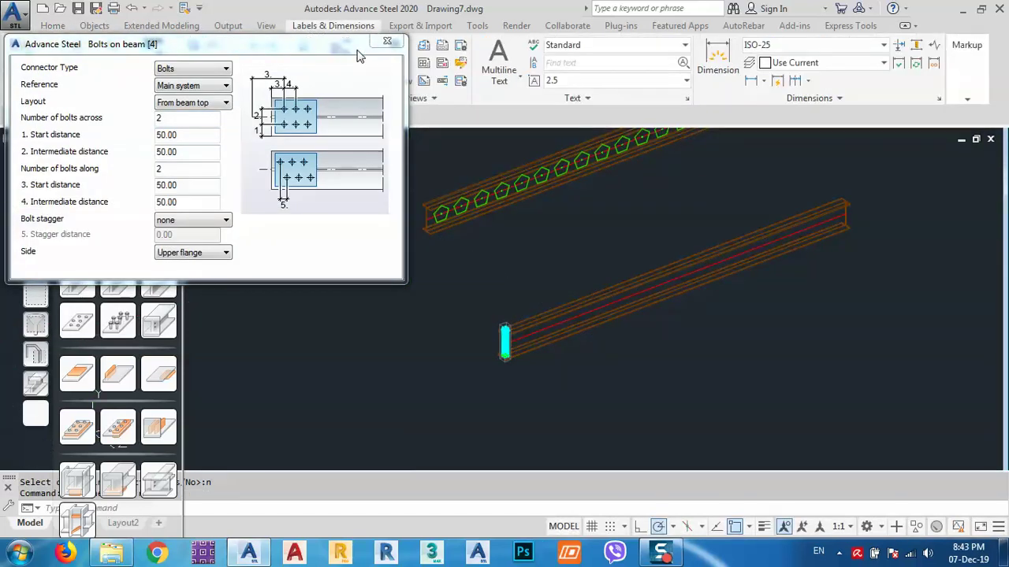
pyautogui.click(387, 40)
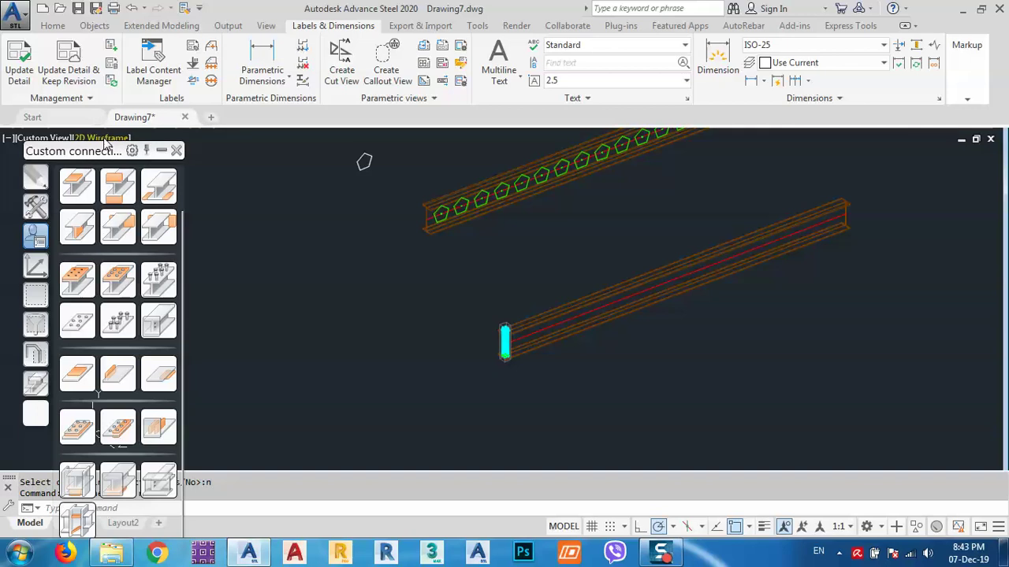
# Switch the visual style to Conceptual and inspect the bolts at the beam's end.
pyautogui.click(107, 143)
pyautogui.click(160, 194)
pyautogui.scroll(4, 488, 335)
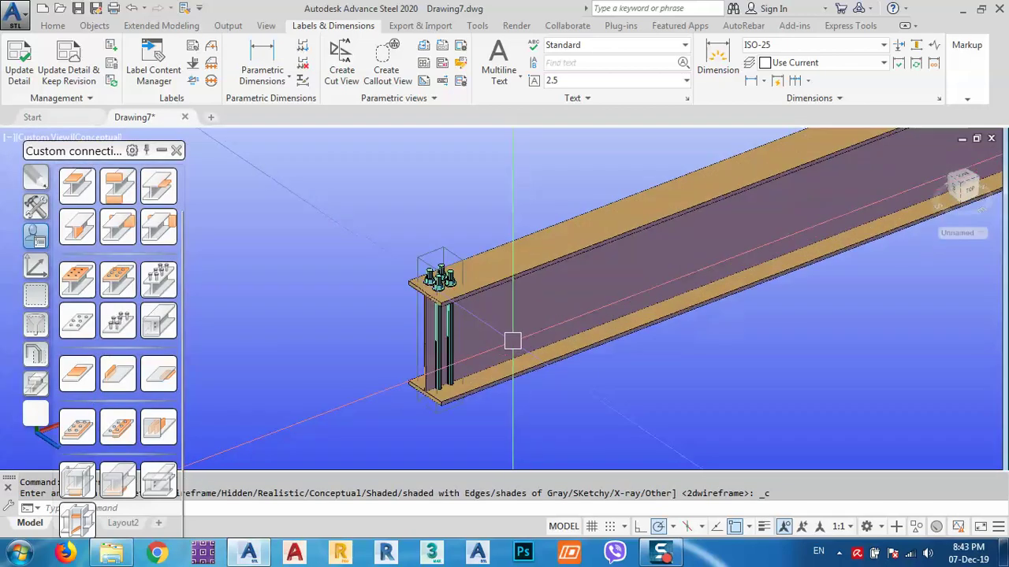
pyautogui.scroll(3, 512, 340)
pyautogui.scroll(-6, 512, 341)
# Open the joint properties of the Bolts on beam connection and set the number of bolts along to 16.
pyautogui.click(551, 331)
pyautogui.rightClick(453, 312)
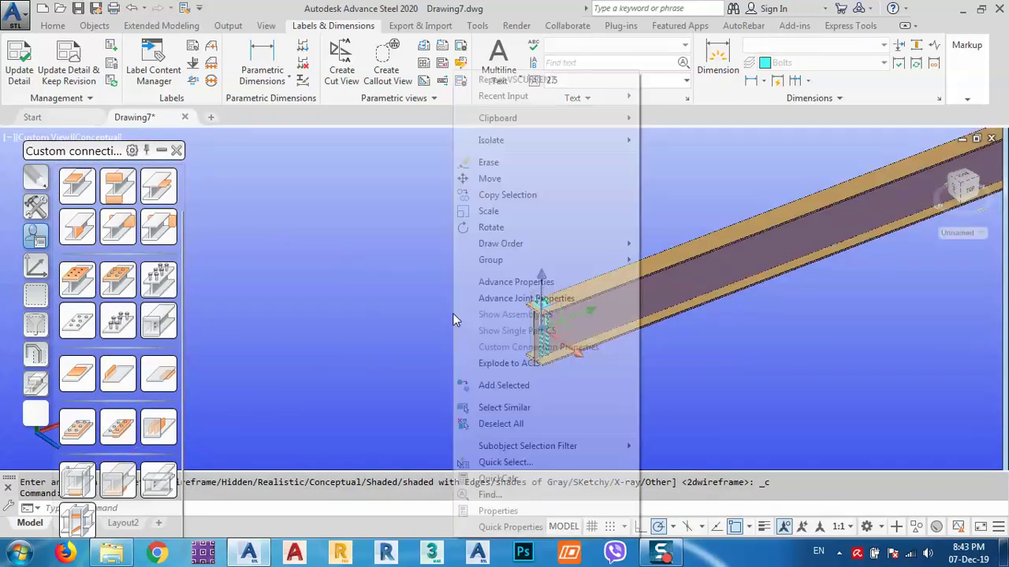
pyautogui.click(493, 298)
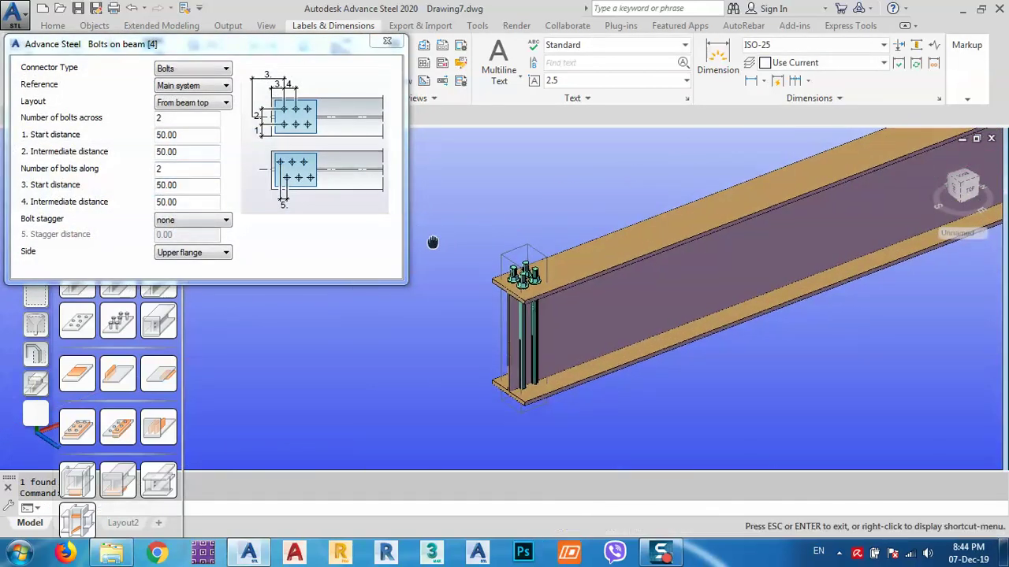
pyautogui.click(200, 168)
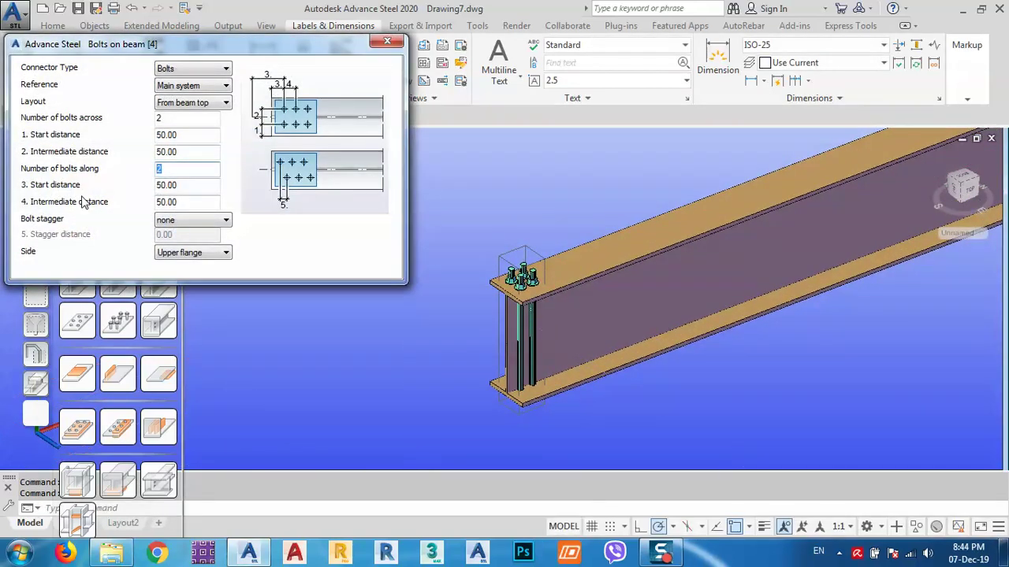
pyautogui.write('16')
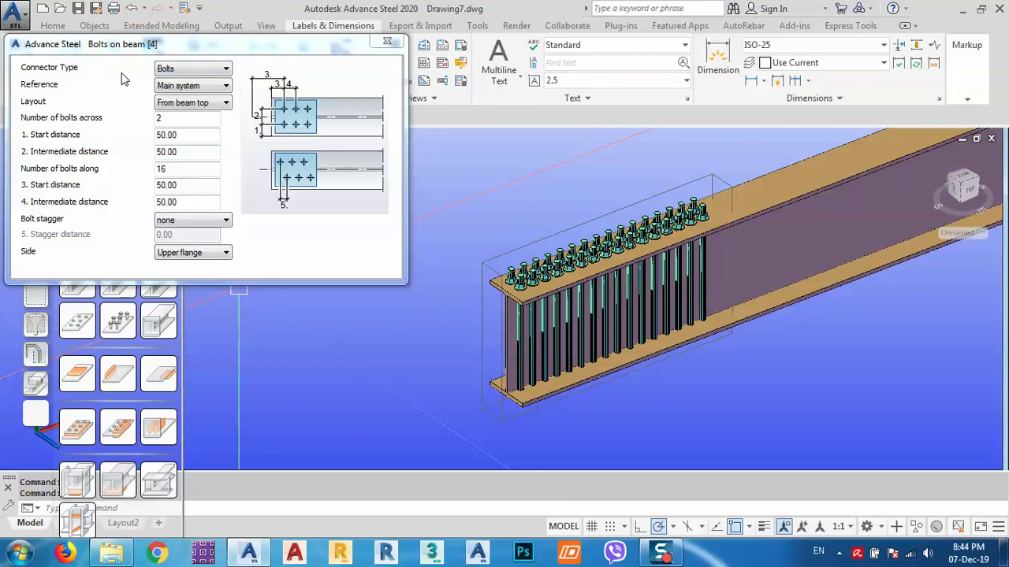
# Review the connector types available for the bolt connection and change the connector type to Holes.
pyautogui.click(205, 70)
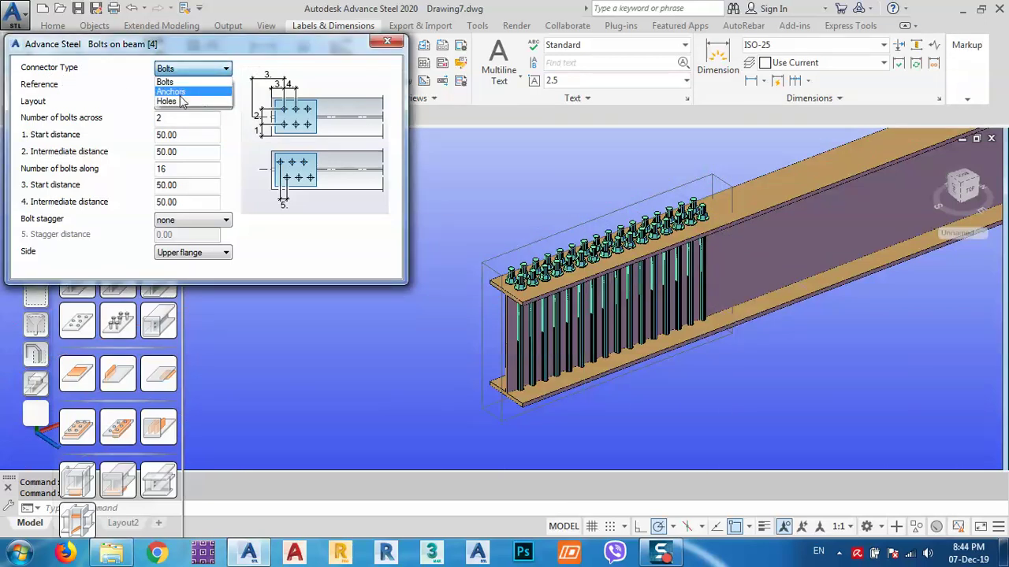
pyautogui.click(169, 82)
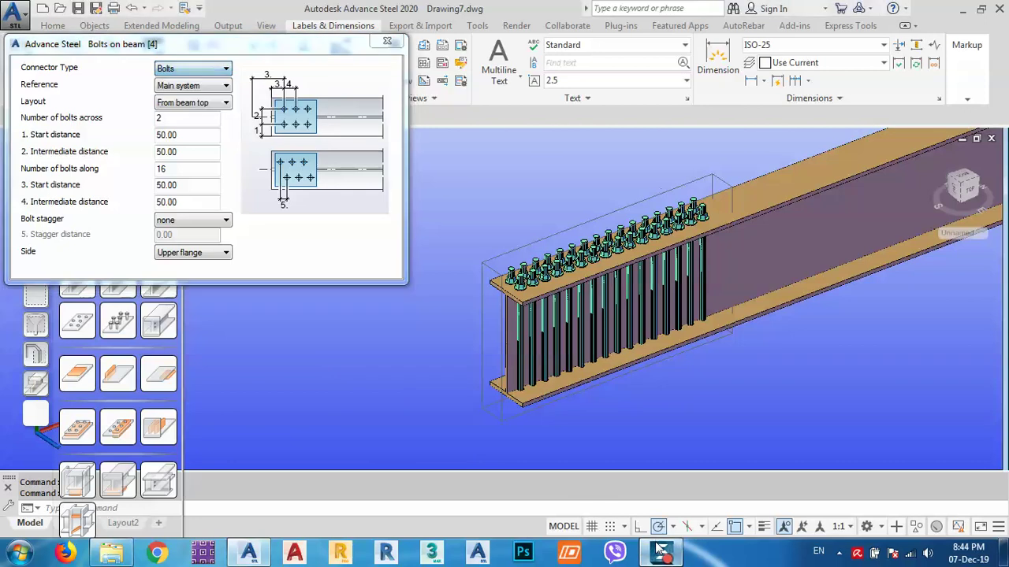
pyautogui.click(202, 71)
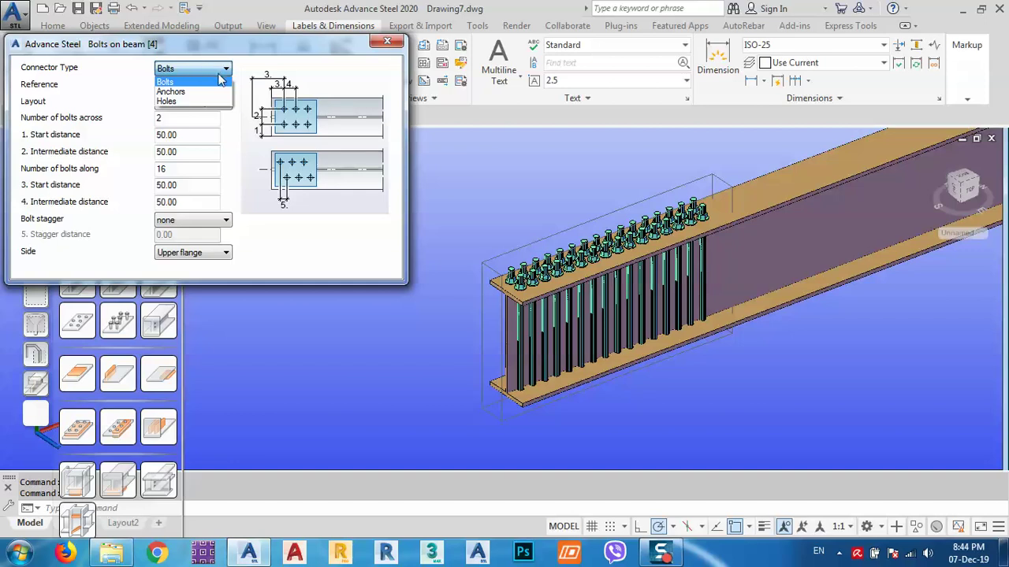
pyautogui.click(179, 101)
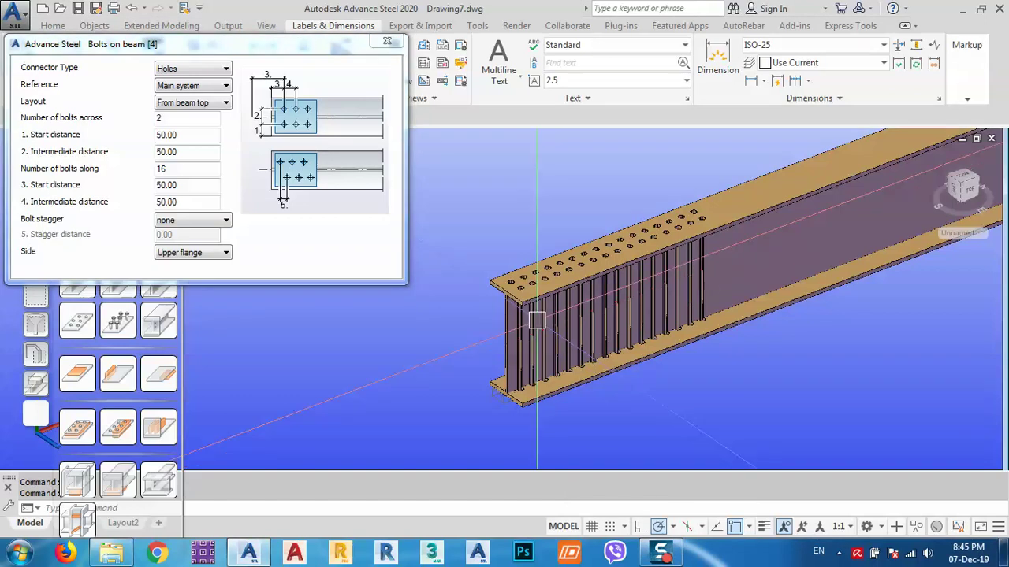
# Examine the holes through the beam's flanges and where they cut along the web at the near end.
pyautogui.scroll(5, 535, 319)
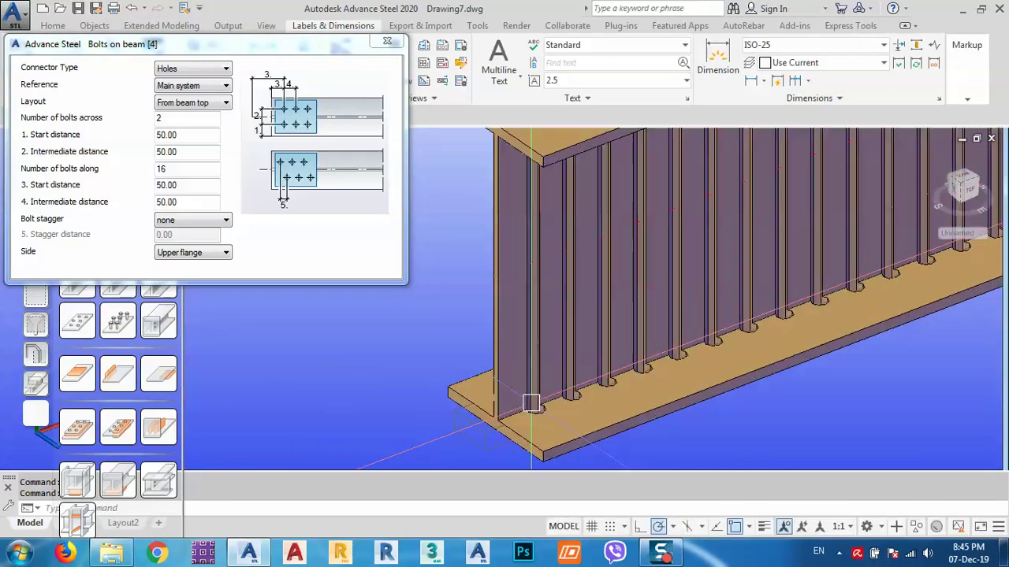
pyautogui.scroll(2, 531, 403)
pyautogui.scroll(-4, 531, 403)
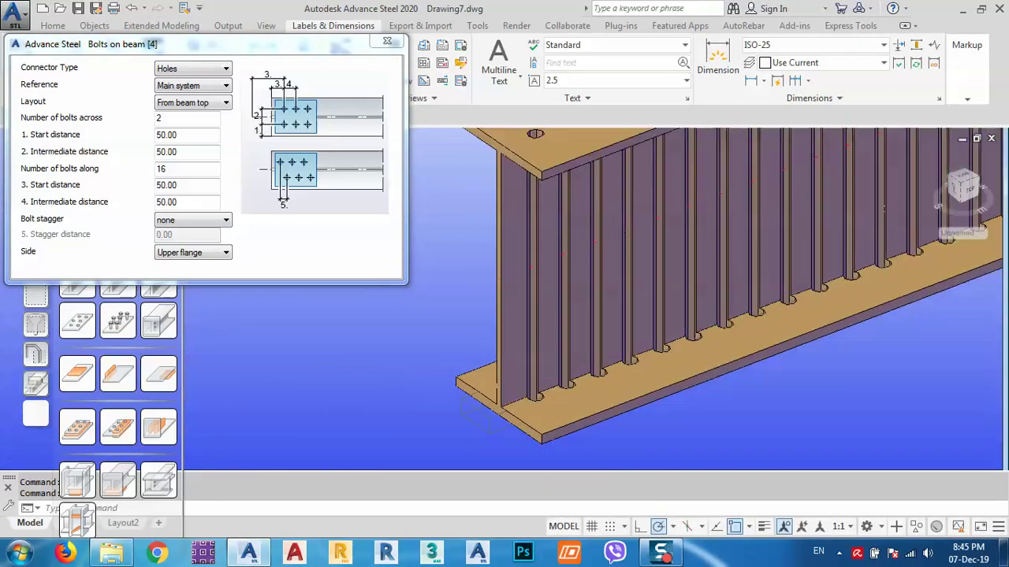
pyautogui.keyDown('shift'); pyautogui.moveTo(529, 394); pyautogui.dragTo(520, 295, button='middle'); pyautogui.keyUp('shift')
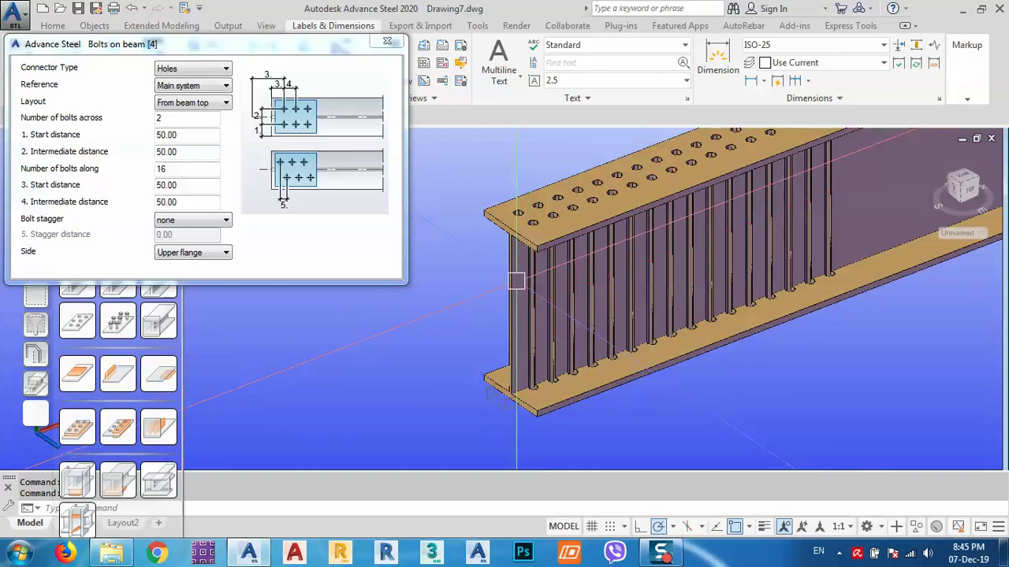
pyautogui.keyDown('shift'); pyautogui.moveTo(540, 300); pyautogui.dragTo(527, 284, button='middle'); pyautogui.keyUp('shift')
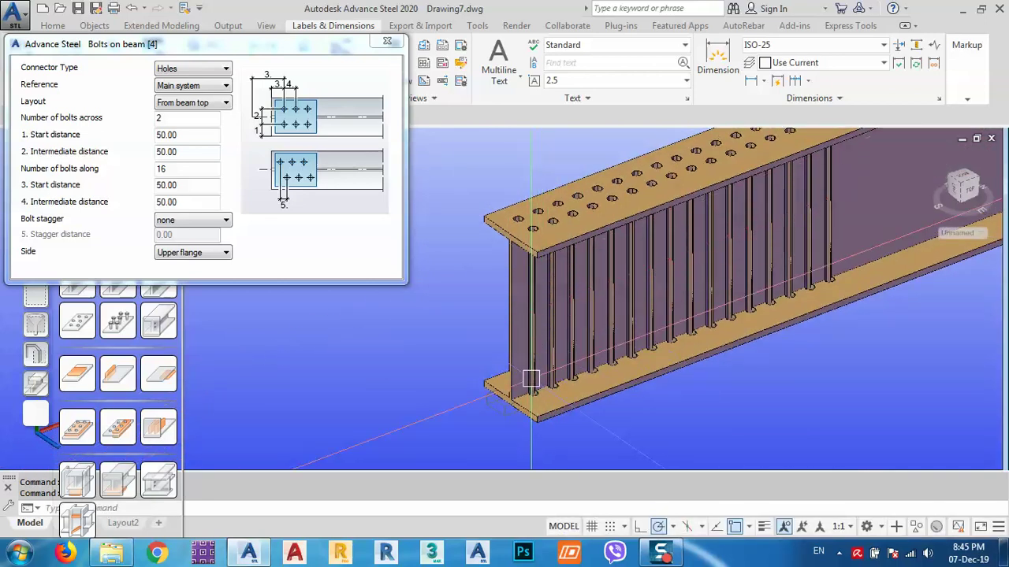
pyautogui.scroll(5, 527, 283)
pyautogui.keyDown('shift'); pyautogui.moveTo(535, 426); pyautogui.dragTo(520, 409, button='middle'); pyautogui.keyUp('shift')
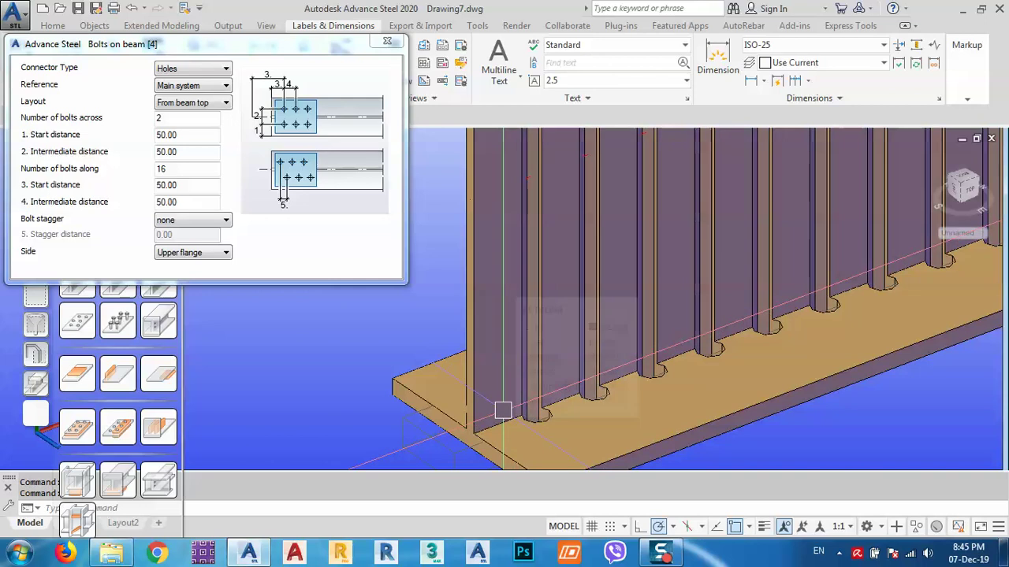
pyautogui.moveTo(503, 409)
pyautogui.scroll(-3, 508, 378)
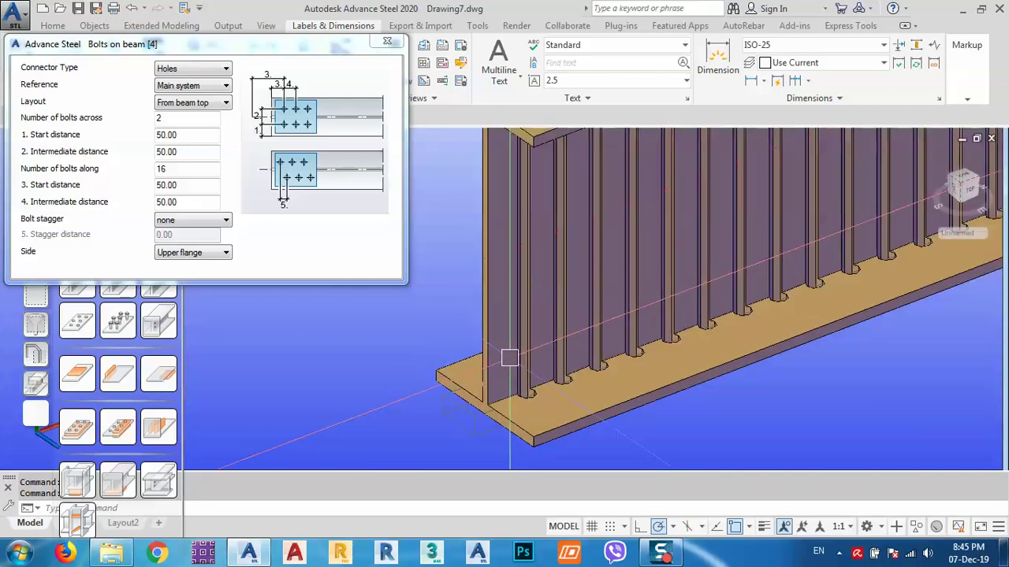
pyautogui.scroll(-1, 520, 354)
pyautogui.keyDown('shift'); pyautogui.moveTo(523, 342); pyautogui.dragTo(612, 342, button='middle'); pyautogui.keyUp('shift')
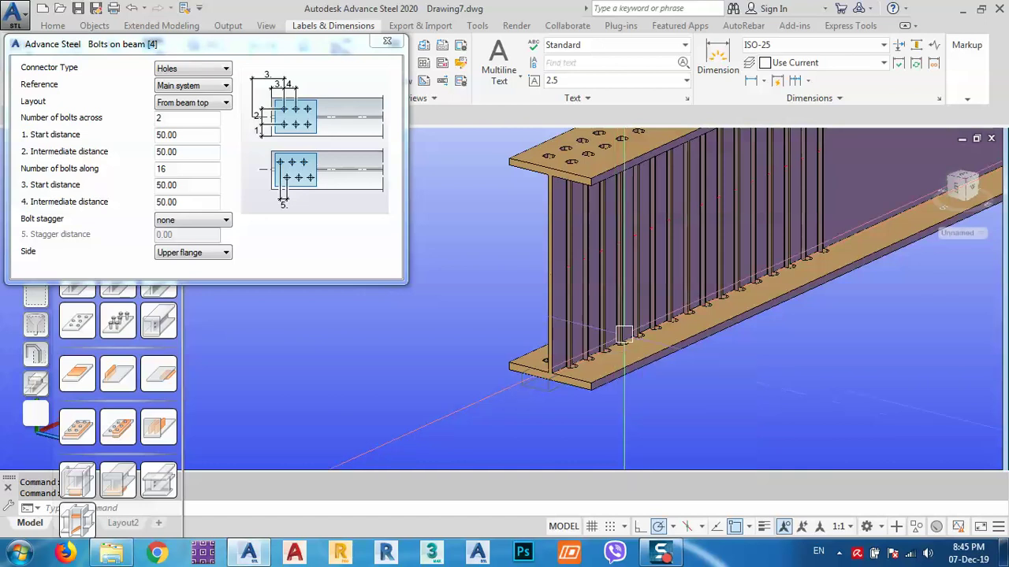
pyautogui.keyDown('shift'); pyautogui.moveTo(614, 345); pyautogui.dragTo(593, 363, button='middle'); pyautogui.keyUp('shift')
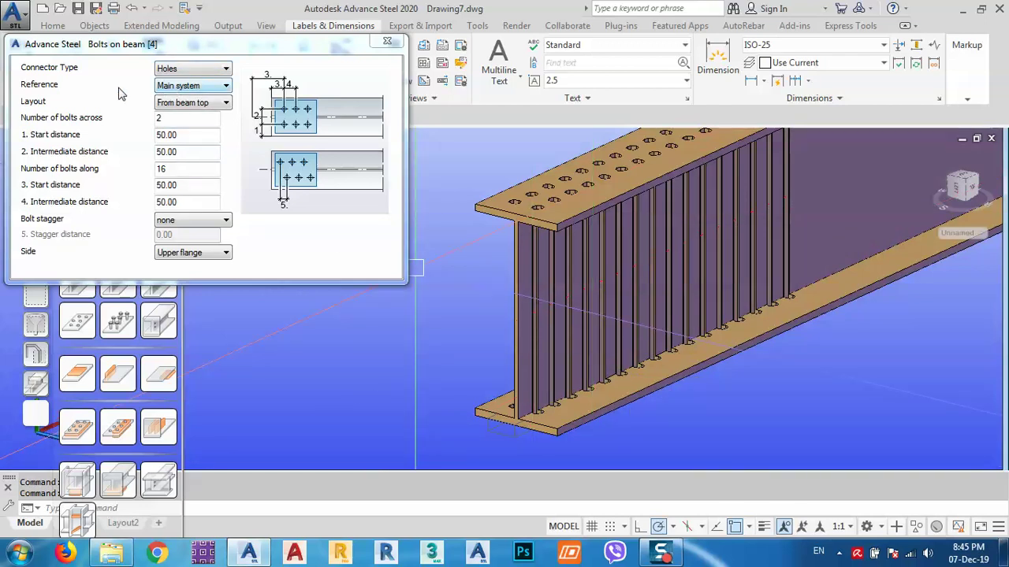
# Review the reference options, set the hole layout to Centred, and place the holes on the Web side.
pyautogui.click(188, 87)
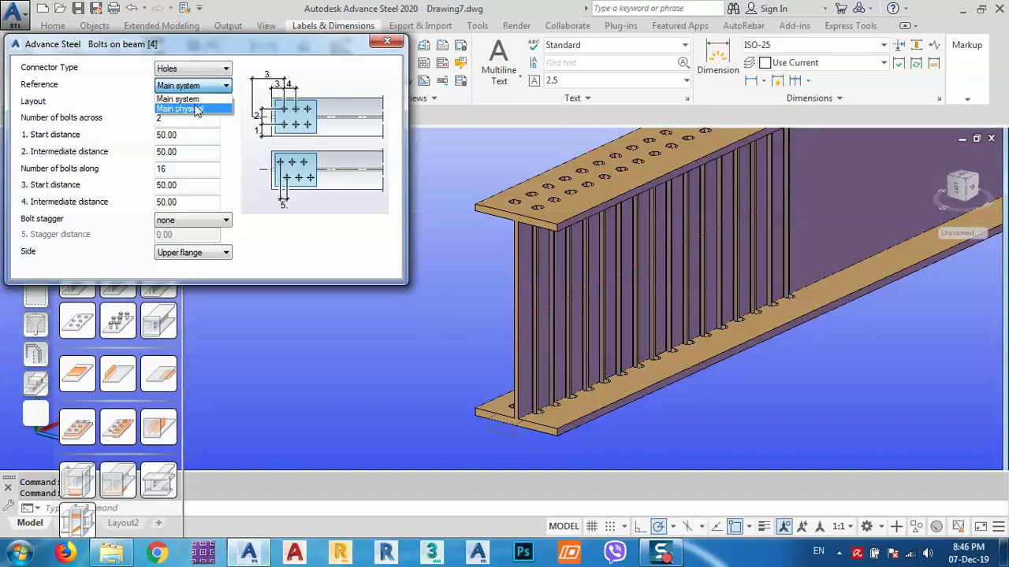
pyautogui.click(152, 110)
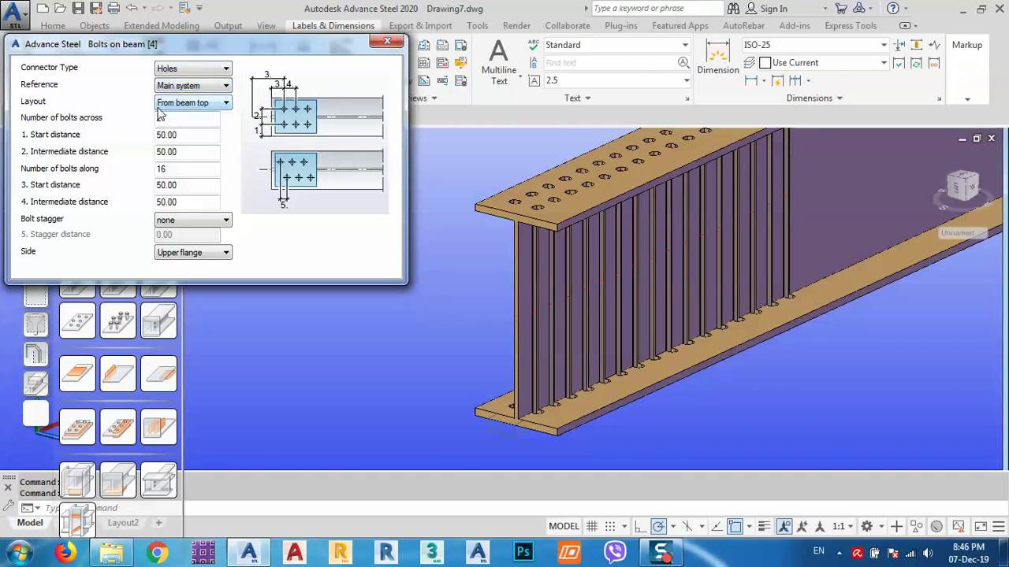
pyautogui.click(177, 108)
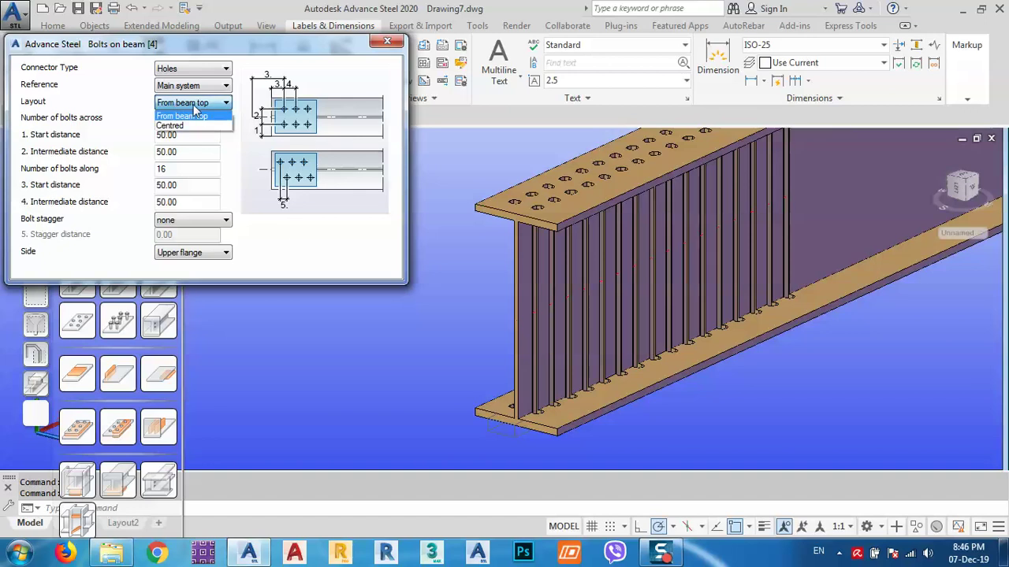
pyautogui.click(182, 126)
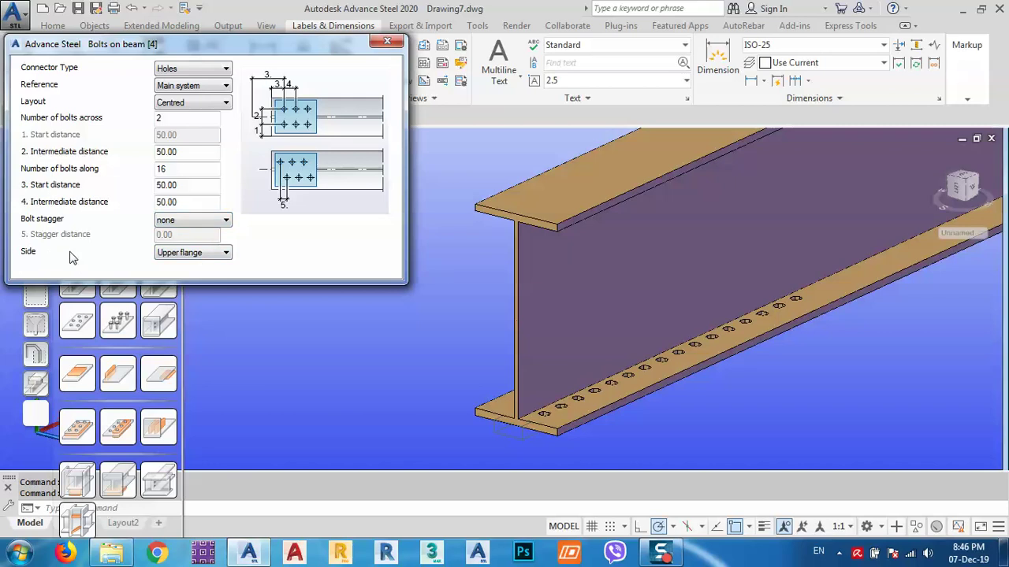
pyautogui.click(200, 254)
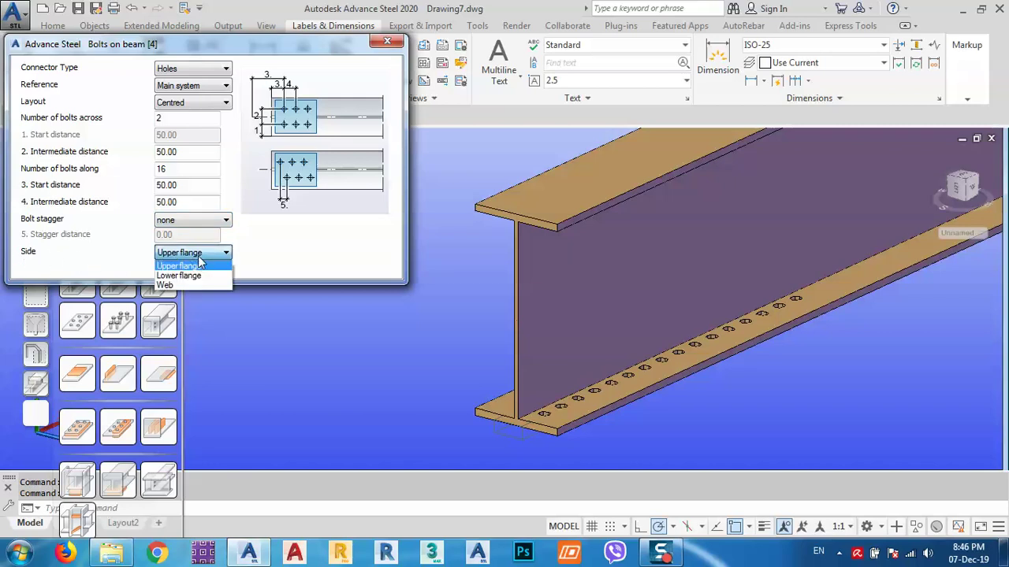
pyautogui.click(169, 285)
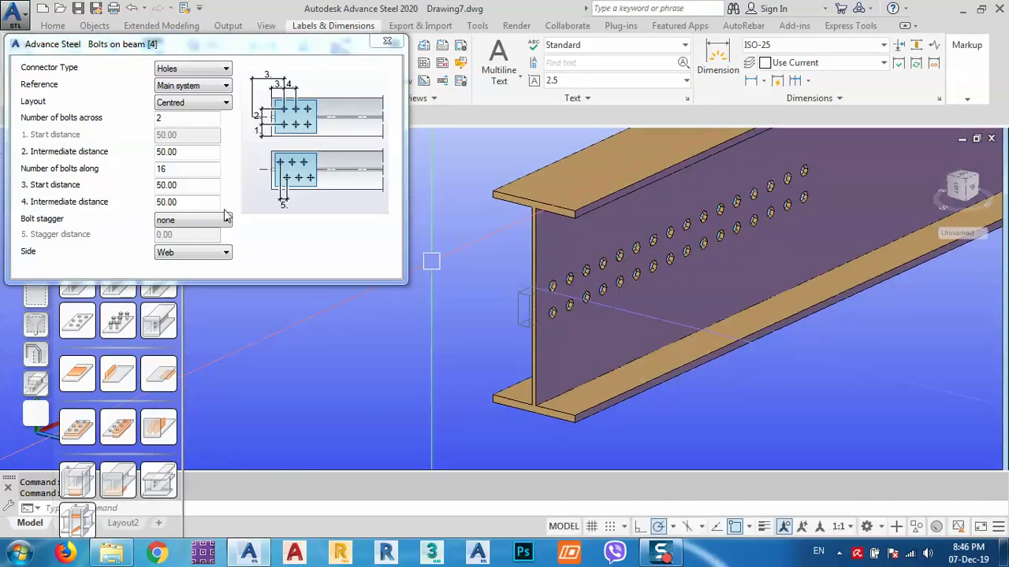
# Set the number of bolts across to 1 and the intermediate distance along the beam to 350 mm.
pyautogui.click(170, 120)
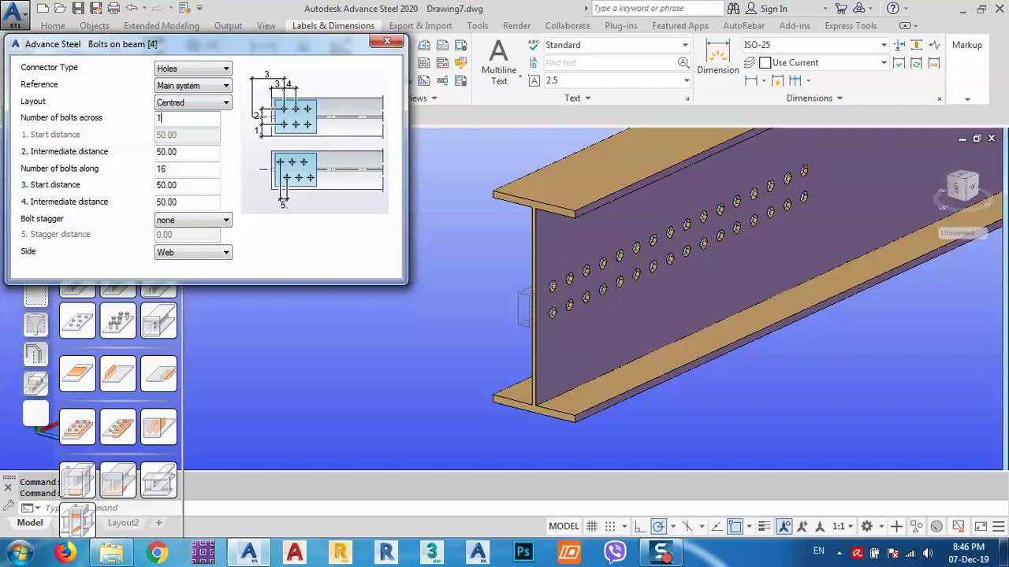
pyautogui.press('Return')
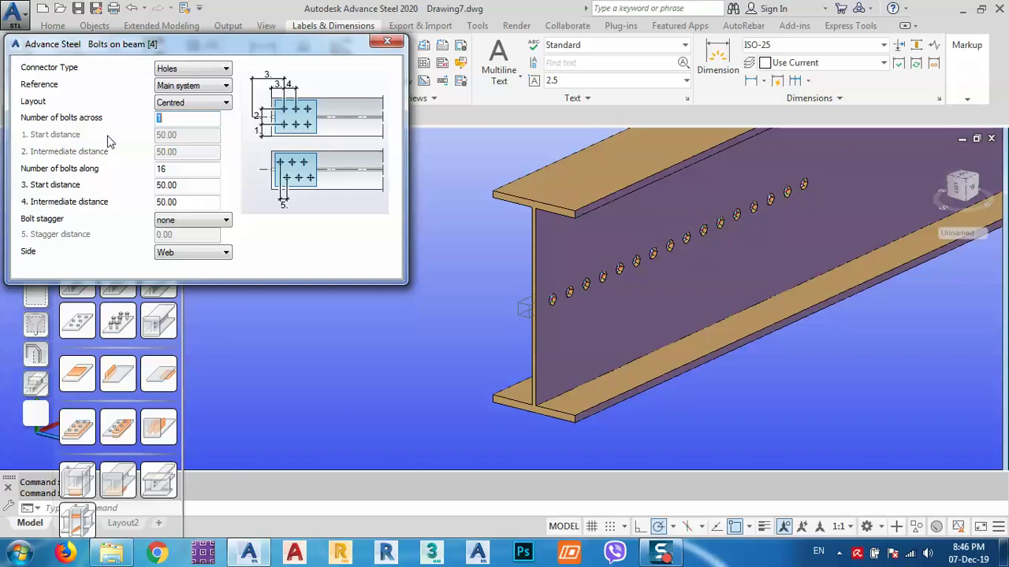
pyautogui.click(187, 203)
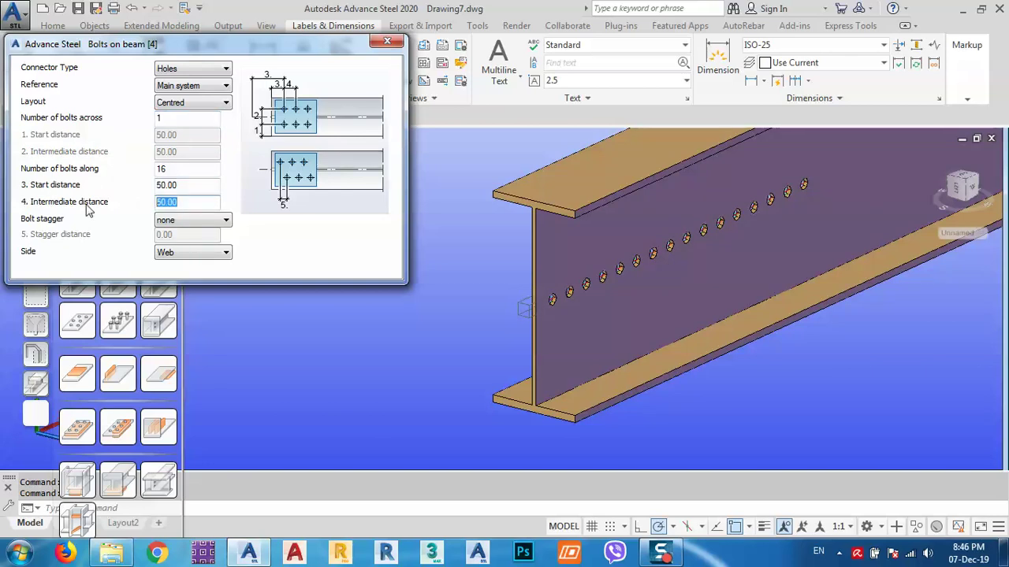
pyautogui.write('350')
pyautogui.press('Return')
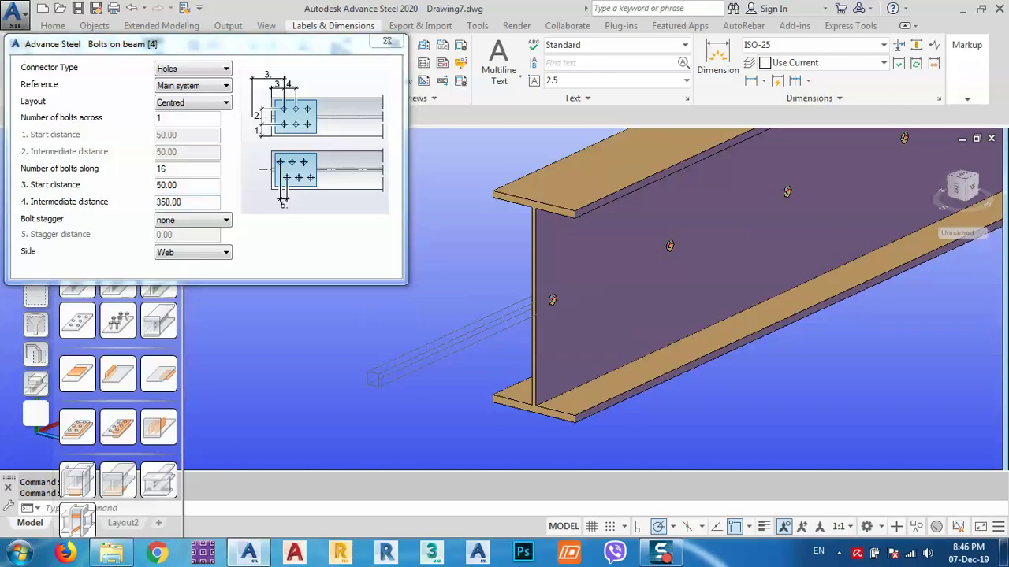
# Try 18 holes along the beam's web, set the number along to 17, and close the connection's properties.
pyautogui.scroll(-5, 536, 363)
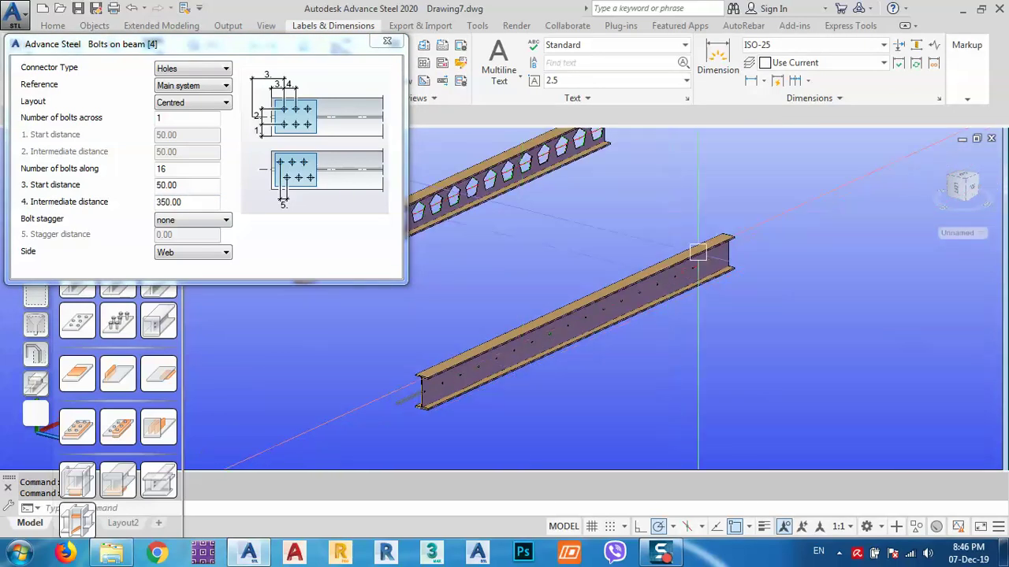
pyautogui.scroll(5, 693, 299)
pyautogui.doubleClick(195, 170)
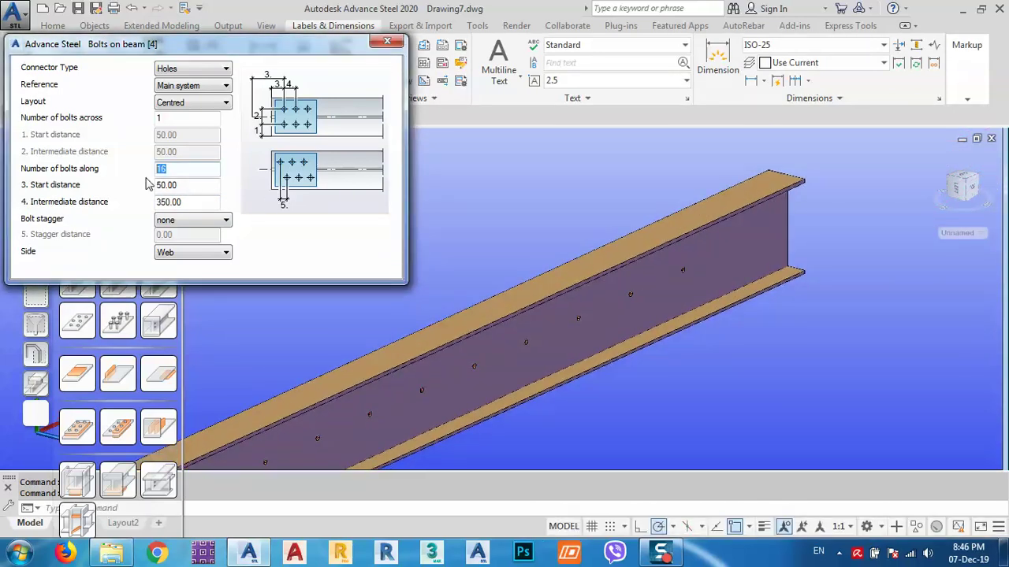
pyautogui.write('18')
pyautogui.press('Return')
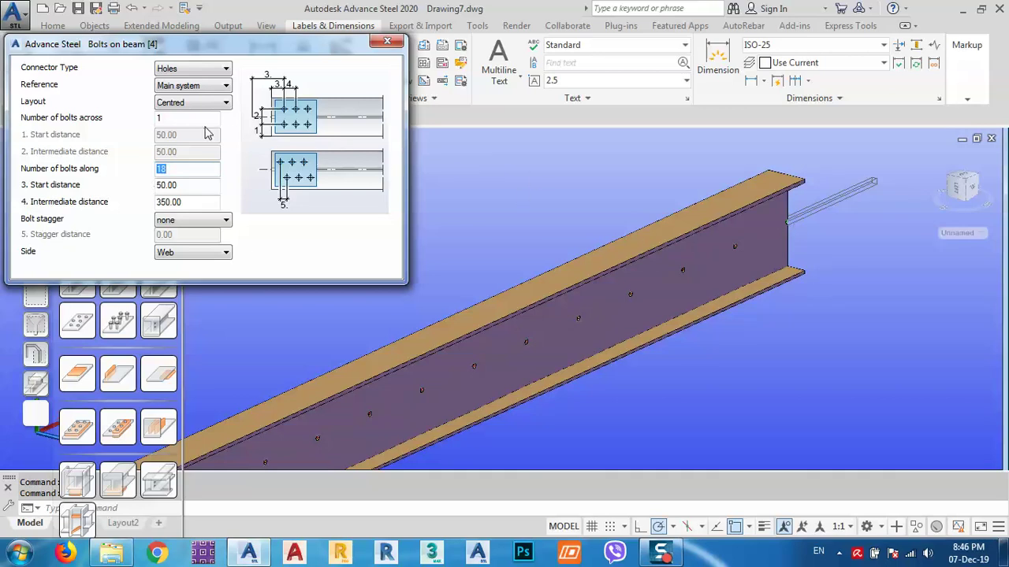
pyautogui.write('17')
pyautogui.press('Return')
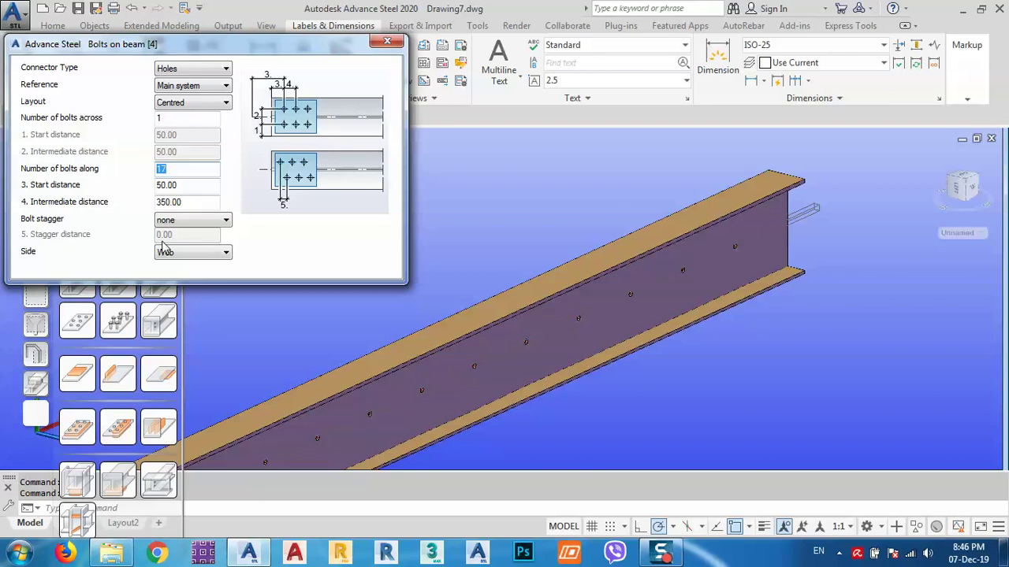
pyautogui.click(197, 186)
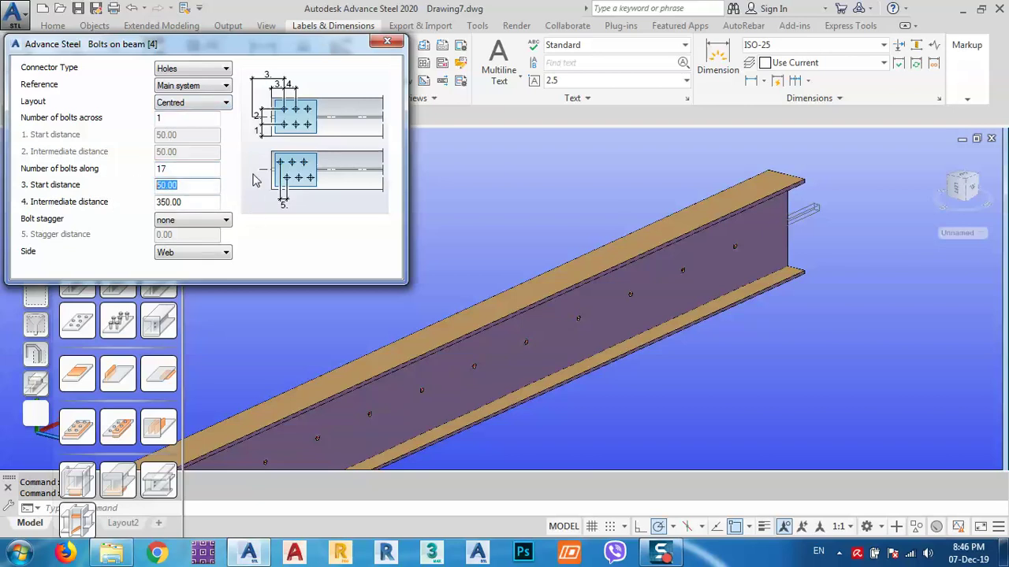
pyautogui.click(386, 43)
# Examine the first web hole at the beam's near end and check the beam's section and material properties.
pyautogui.moveTo(473, 157); pyautogui.dragTo(468, 287, button='middle')
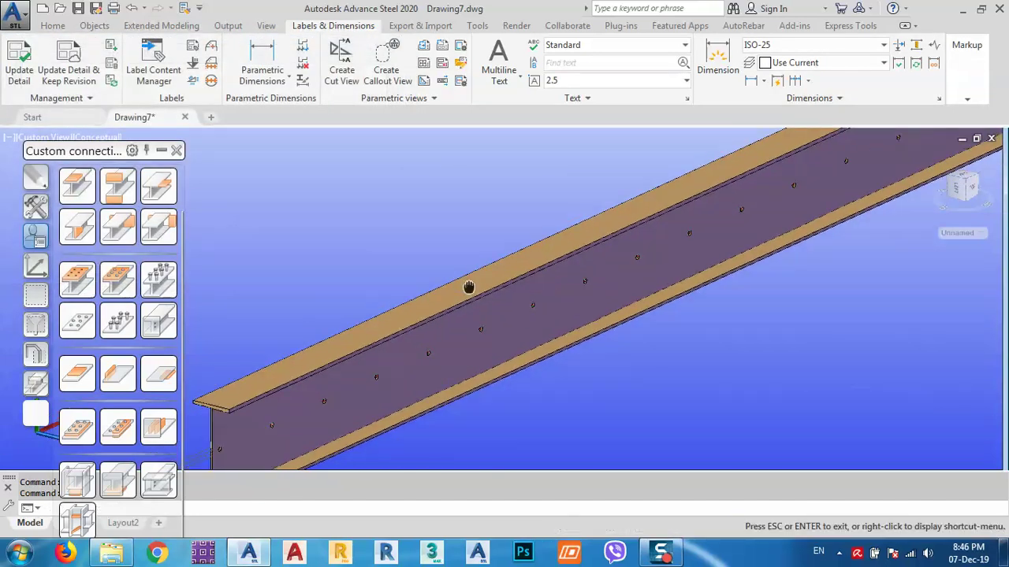
pyautogui.scroll(10, 429, 280)
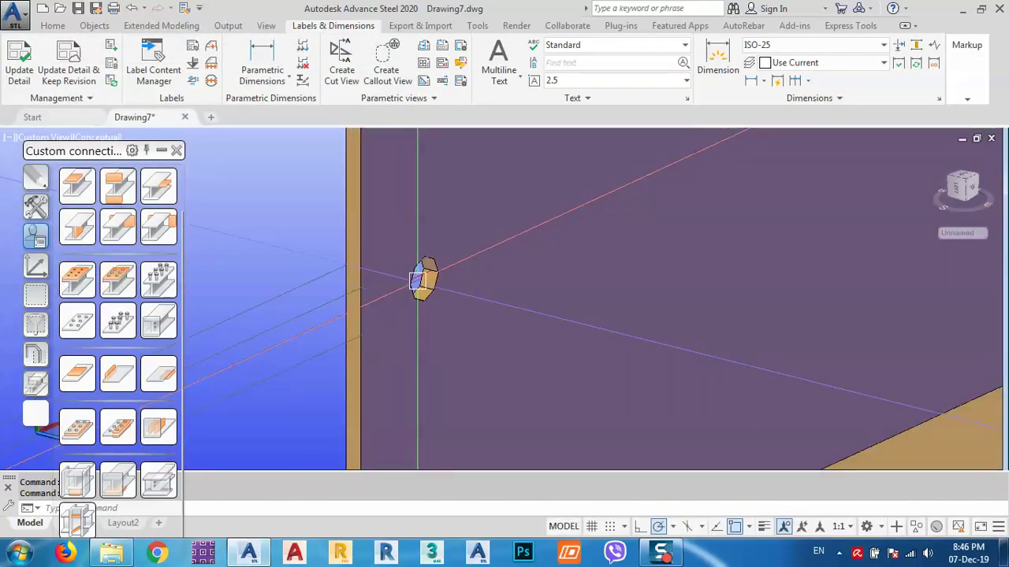
pyautogui.scroll(3, 416, 281)
pyautogui.click(225, 353)
pyautogui.scroll(-3, 389, 282)
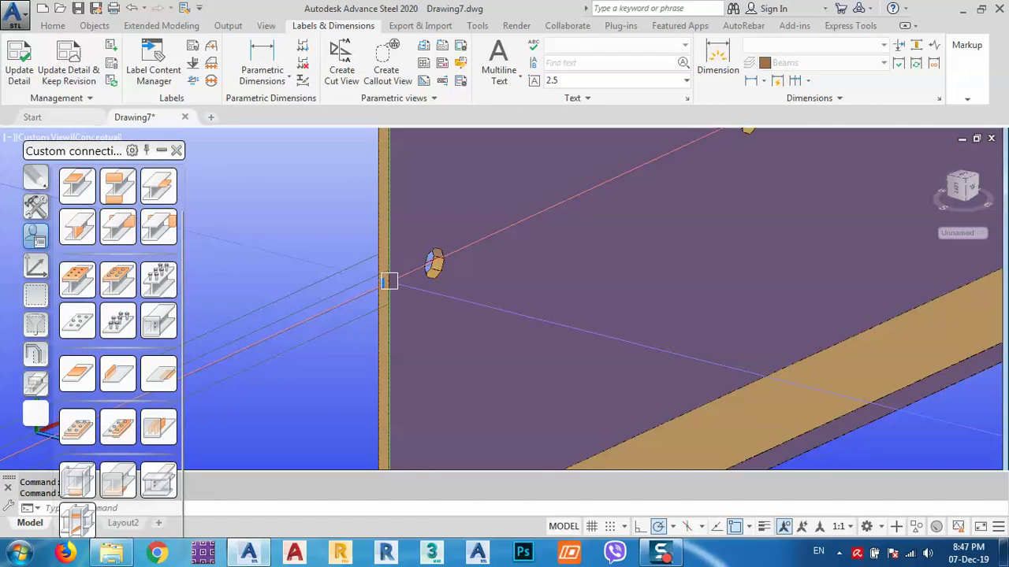
pyautogui.rightClick(388, 282)
pyautogui.click(360, 282)
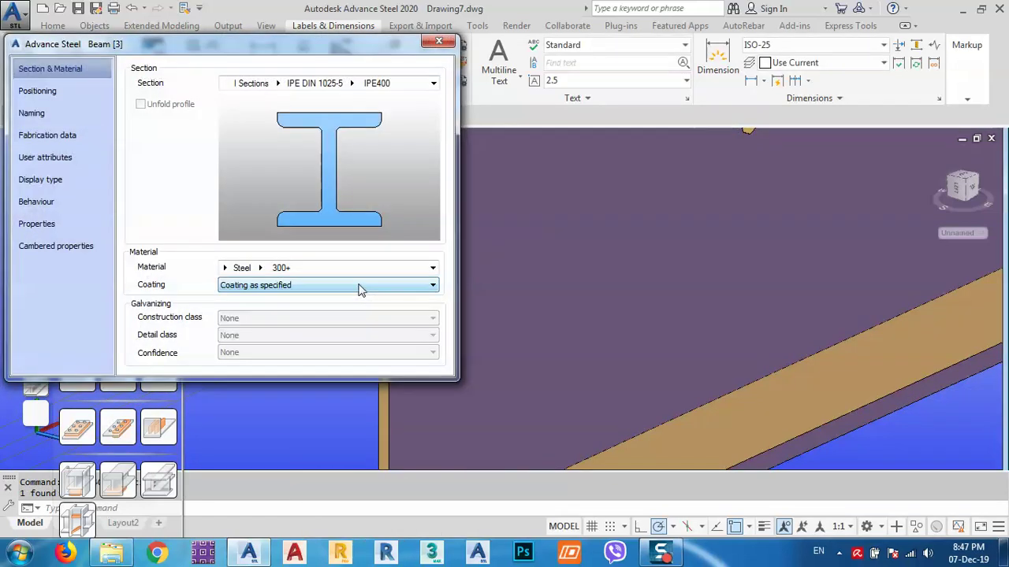
pyautogui.click(439, 41)
pyautogui.scroll(4, 438, 253)
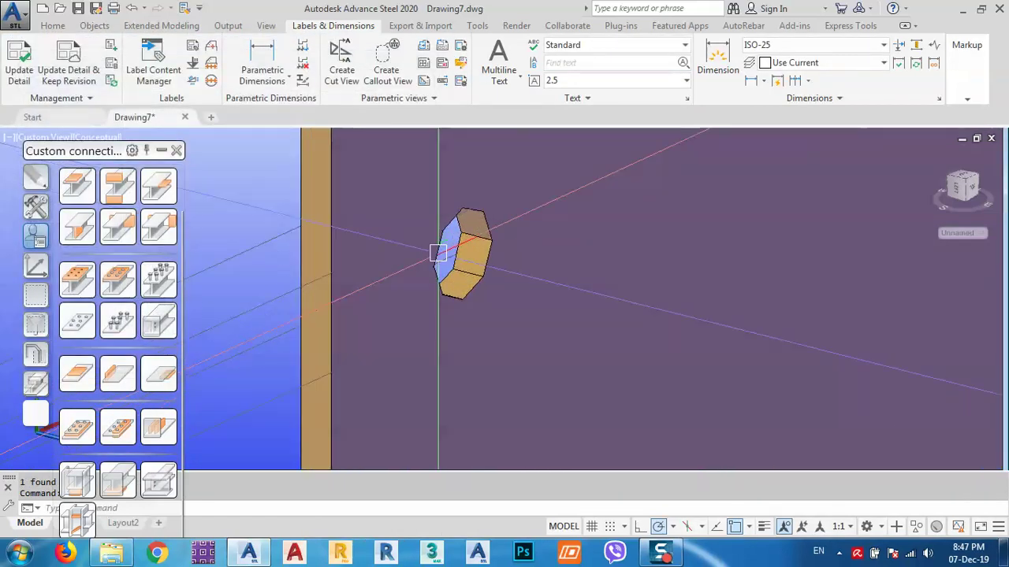
pyautogui.scroll(2, 455, 261)
pyautogui.scroll(-6, 480, 292)
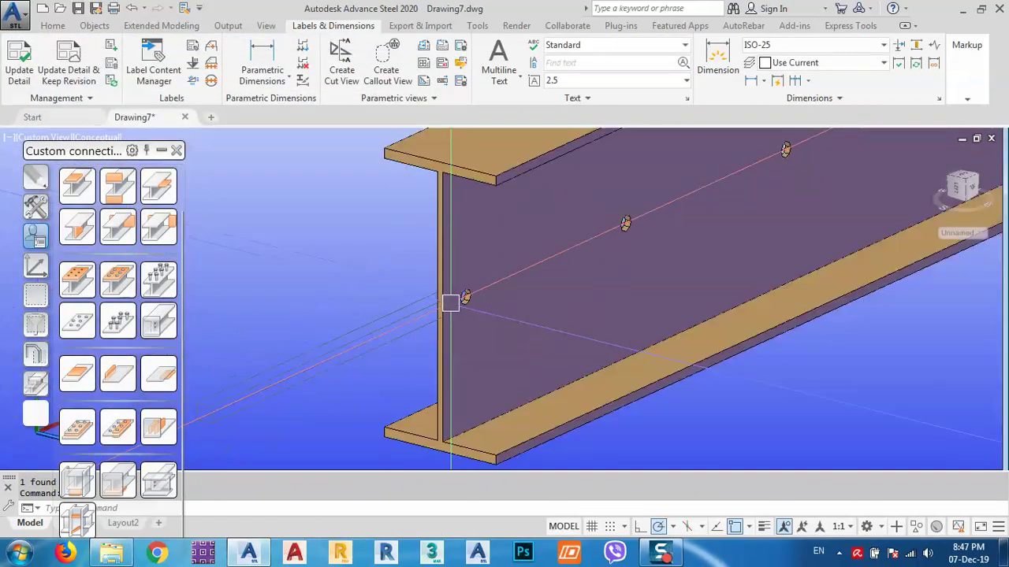
# Set the drilled IPE400 beam's display type to Exact with edge features and close its properties.
pyautogui.doubleClick(472, 344)
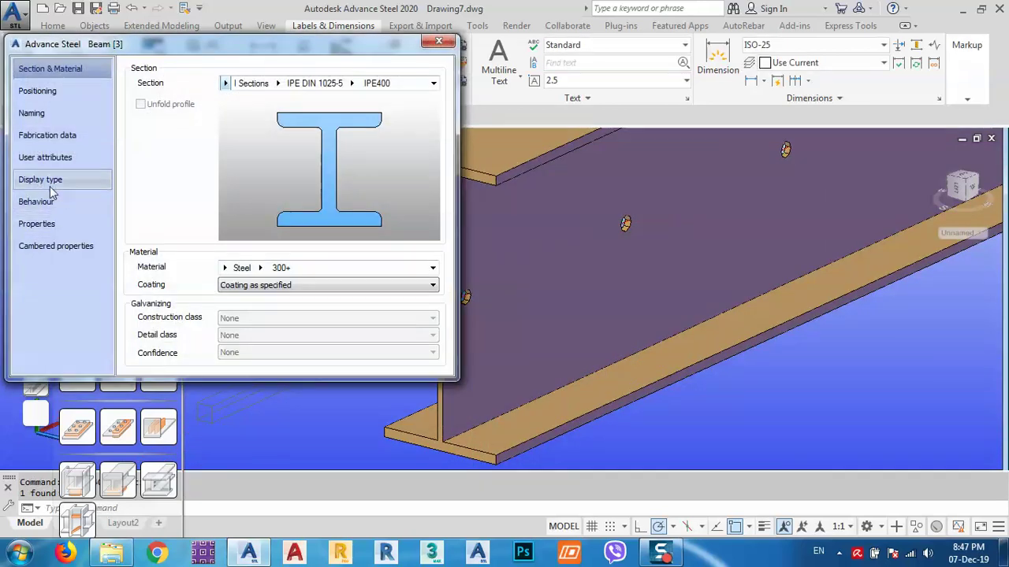
pyautogui.click(38, 180)
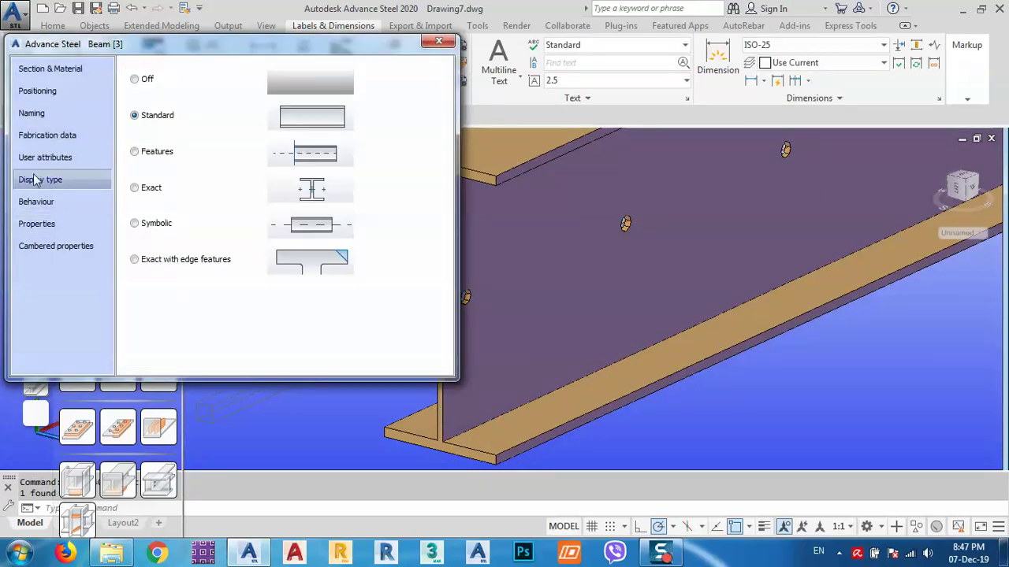
pyautogui.click(167, 260)
pyautogui.click(438, 43)
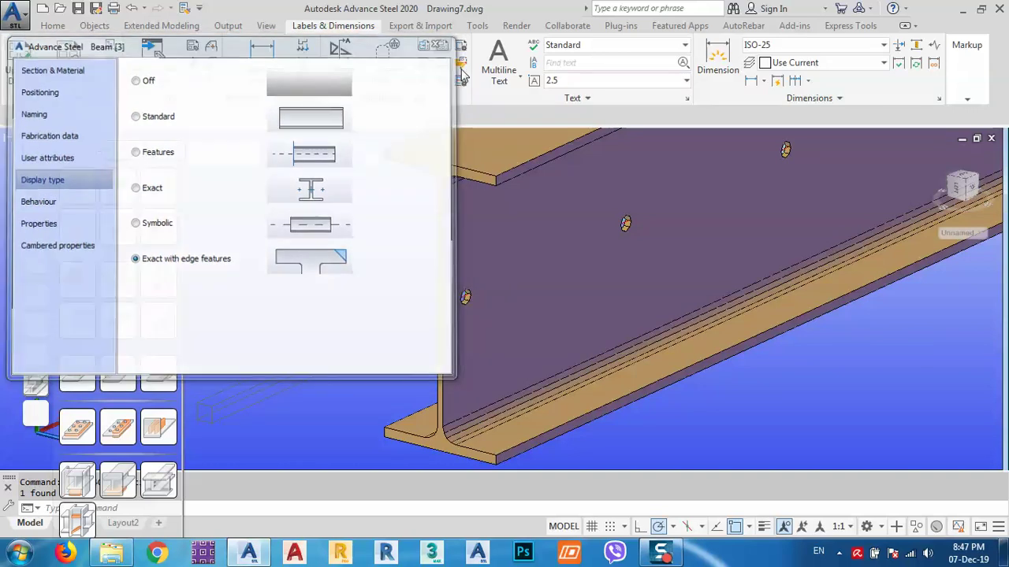
# Move the Custom connections palette clear of the viewport controls and switch the visual style to 2D Wireframe.
pyautogui.scroll(6, 462, 284)
pyautogui.keyDown('shift'); pyautogui.moveTo(504, 219); pyautogui.dragTo(525, 218, button='middle'); pyautogui.keyUp('shift')
pyautogui.scroll(5, 513, 228)
pyautogui.scroll(2, 531, 229)
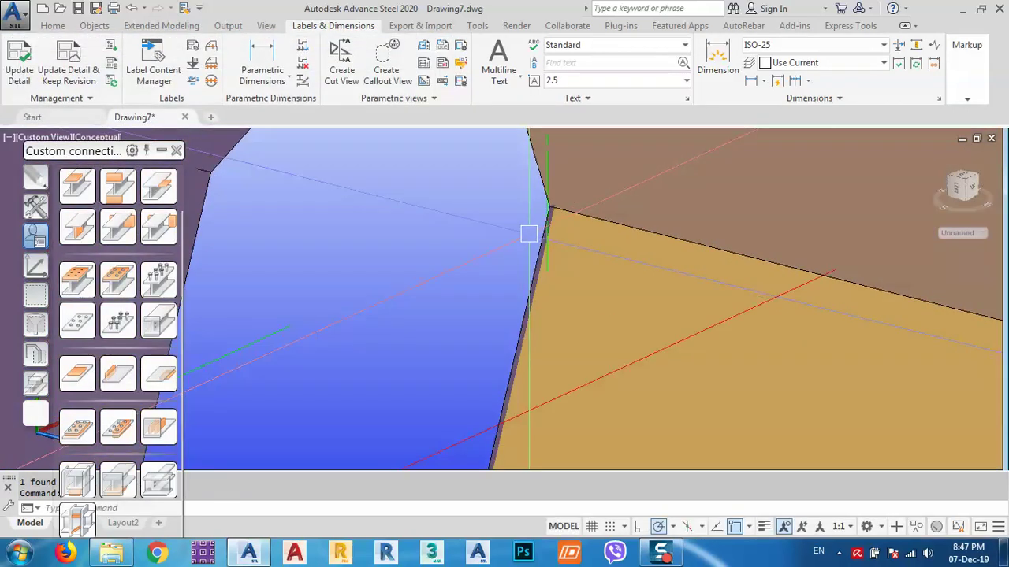
pyautogui.scroll(-7, 515, 246)
pyautogui.scroll(-5, 516, 246)
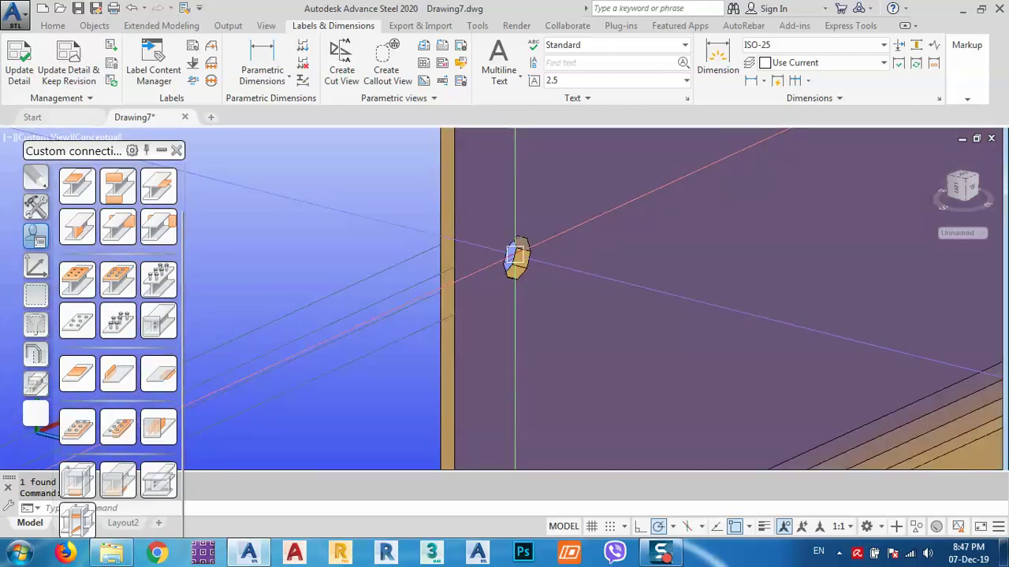
pyautogui.moveTo(100, 151); pyautogui.dragTo(87, 209)
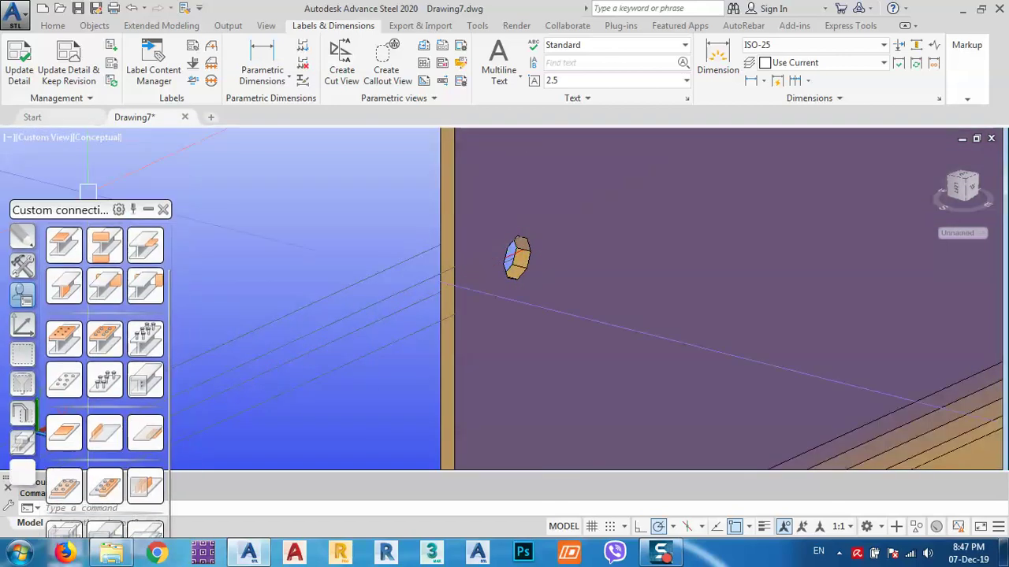
pyautogui.click(95, 136)
pyautogui.click(129, 173)
pyautogui.scroll(4, 505, 268)
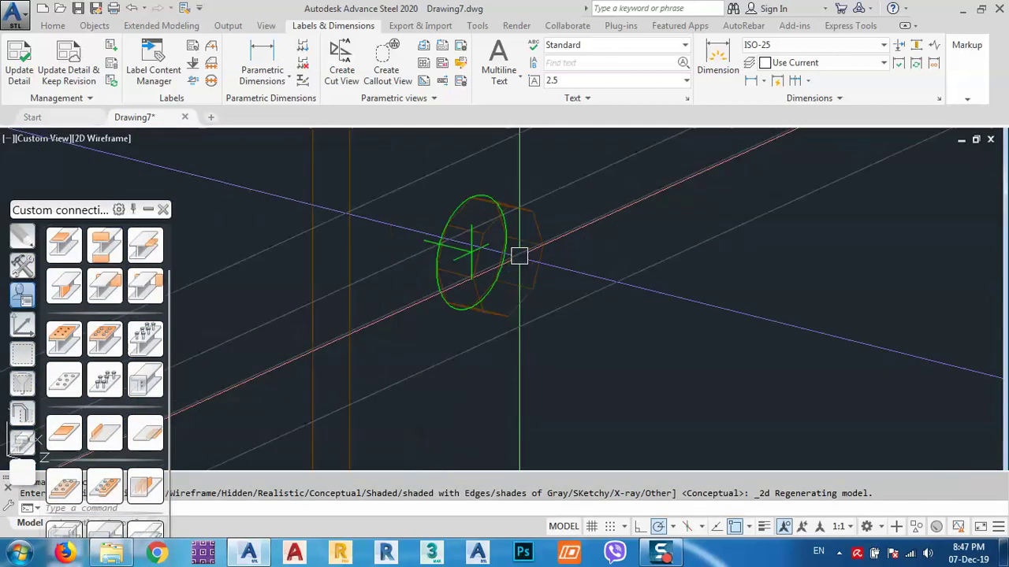
# Open the web hole pattern's properties and set the round hole diameter to 150 mm.
pyautogui.click(434, 252)
pyautogui.press('Return')
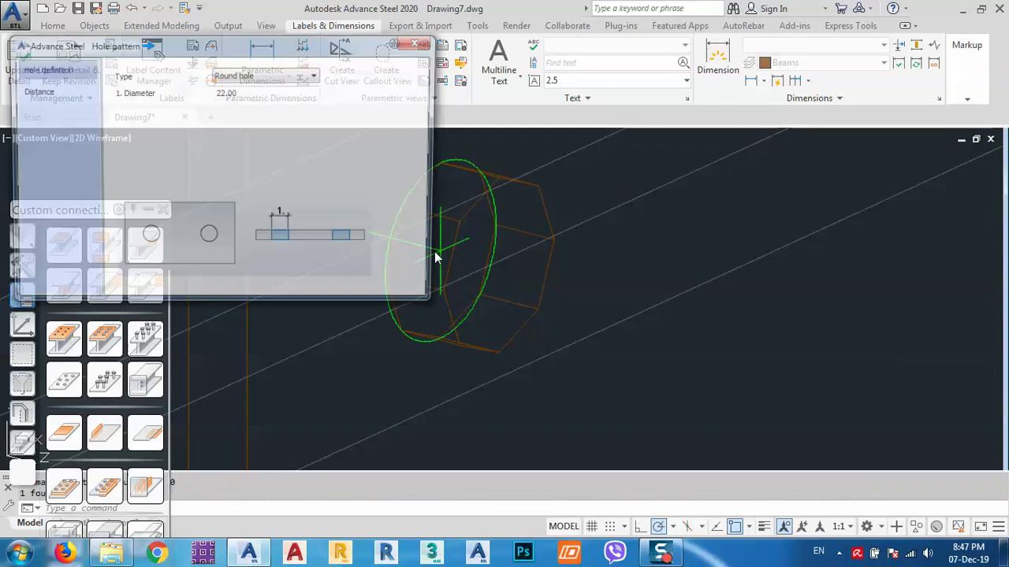
pyautogui.scroll(-6, 583, 226)
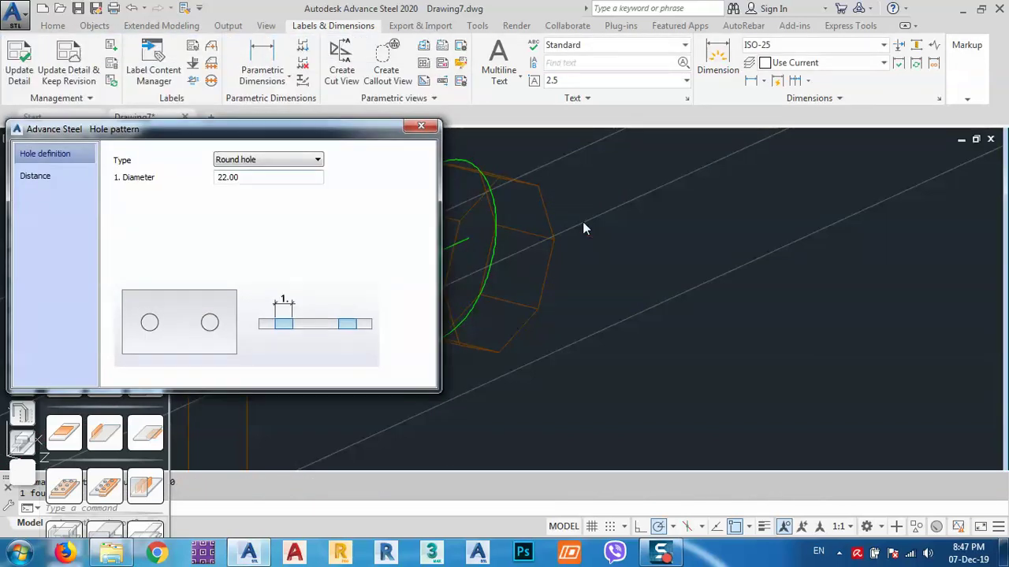
pyautogui.click(256, 197)
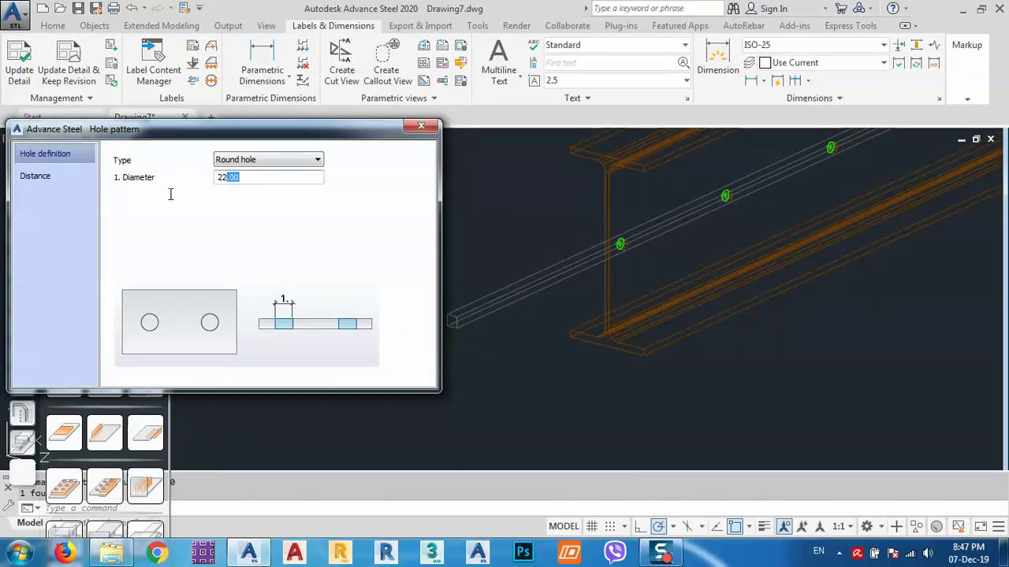
pyautogui.write('150')
pyautogui.press('Return')
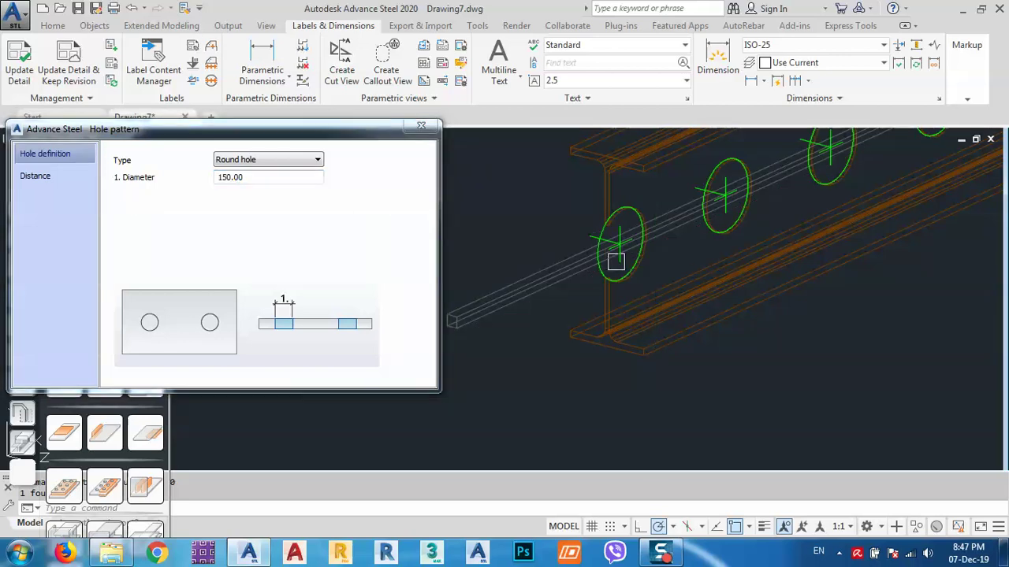
pyautogui.scroll(-8, 642, 236)
pyautogui.scroll(8, 660, 270)
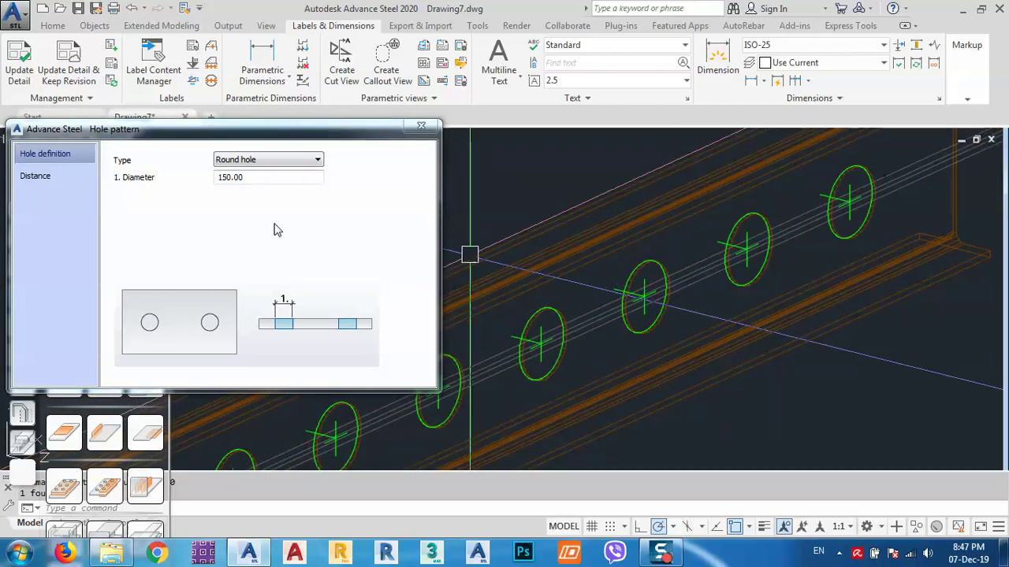
# Change the web openings to slotted holes with the X-axis option off and a diameter of 150 mm.
pyautogui.click(248, 160)
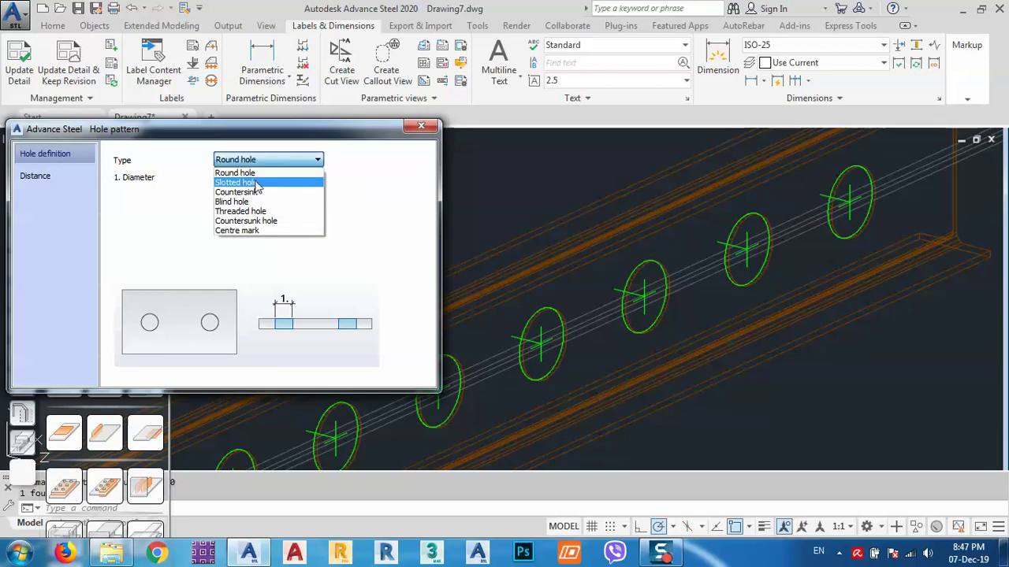
pyautogui.click(256, 182)
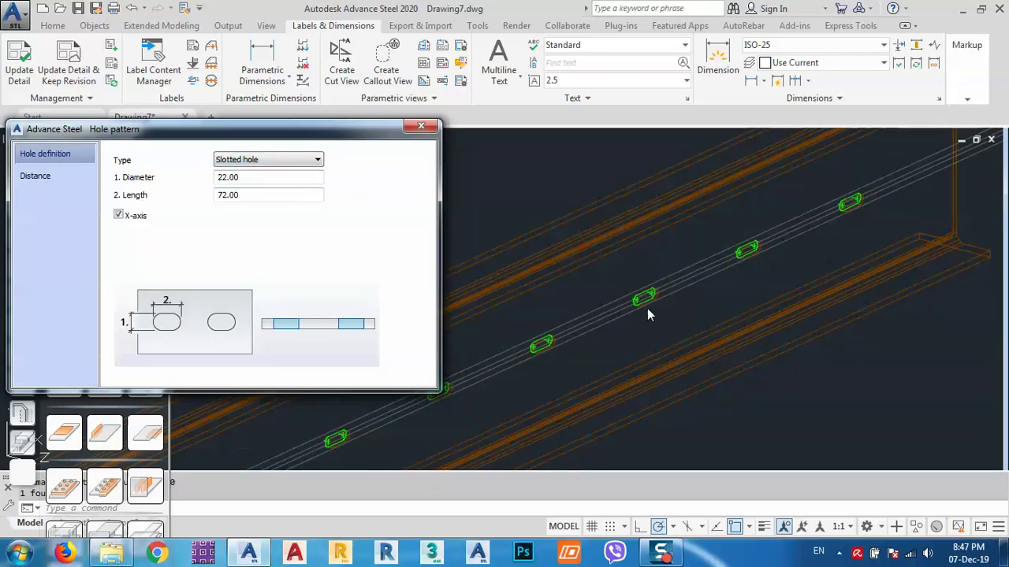
pyautogui.click(118, 216)
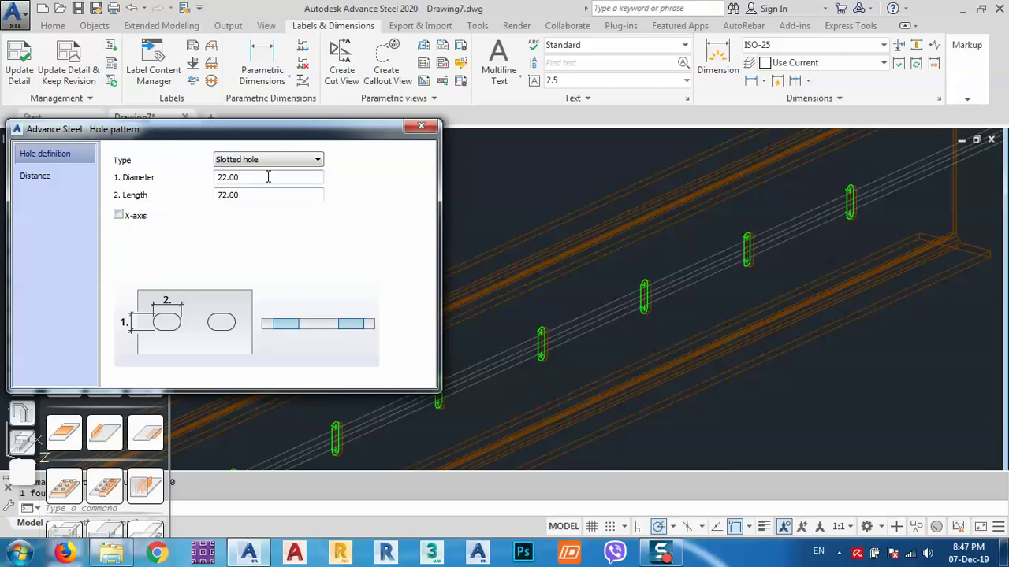
pyautogui.moveTo(268, 178); pyautogui.dragTo(144, 199)
pyautogui.write('150')
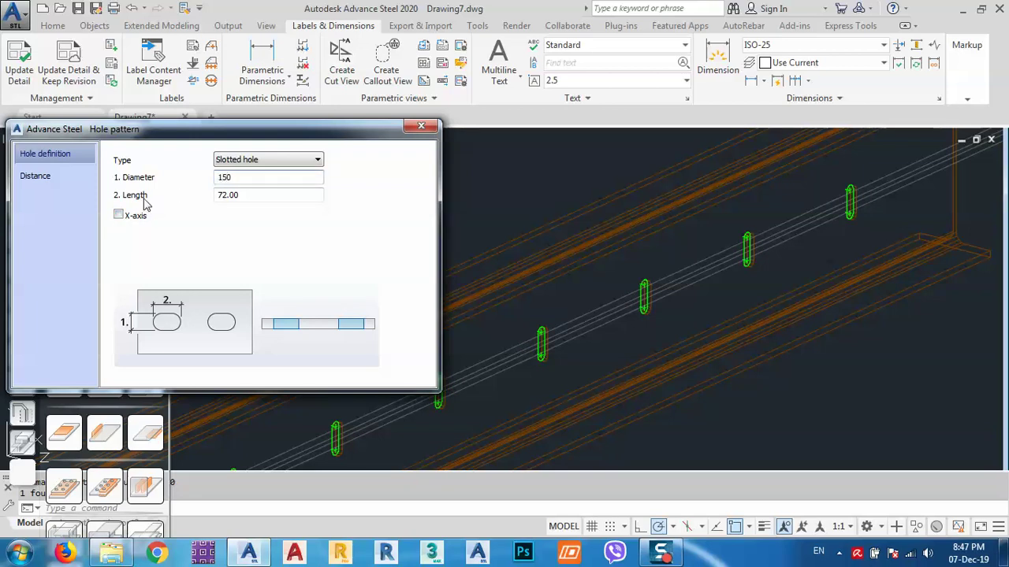
pyautogui.press('Return')
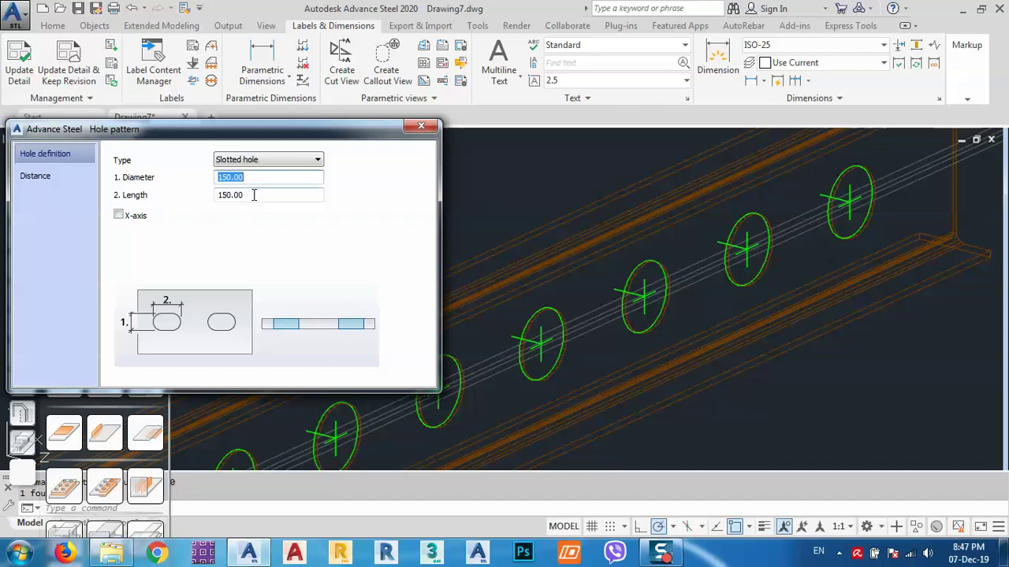
# Set the slotted web holes' length to 200 mm.
pyautogui.moveTo(256, 195); pyautogui.dragTo(132, 216)
pyautogui.write('2')
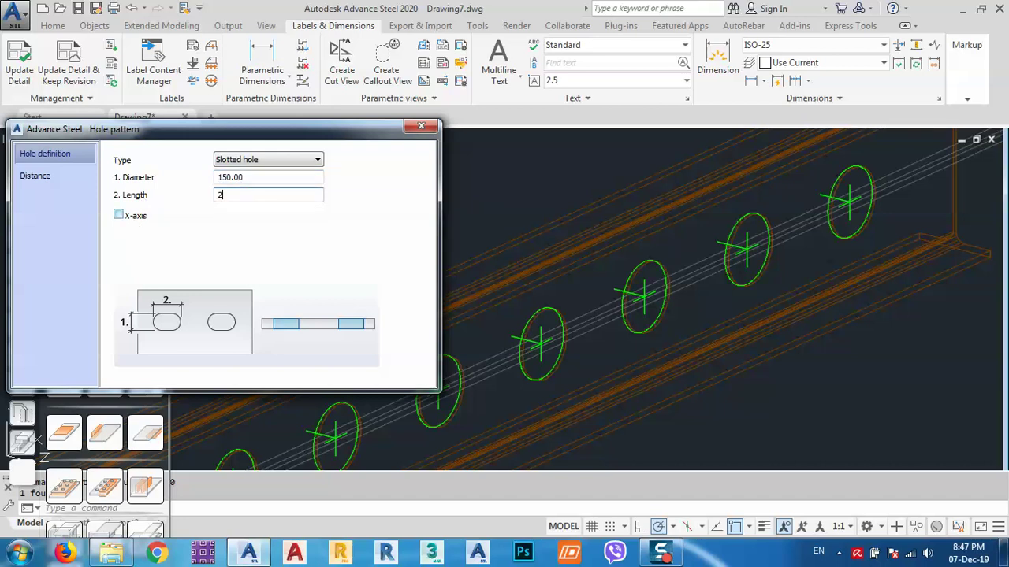
pyautogui.write('00')
pyautogui.press('Return')
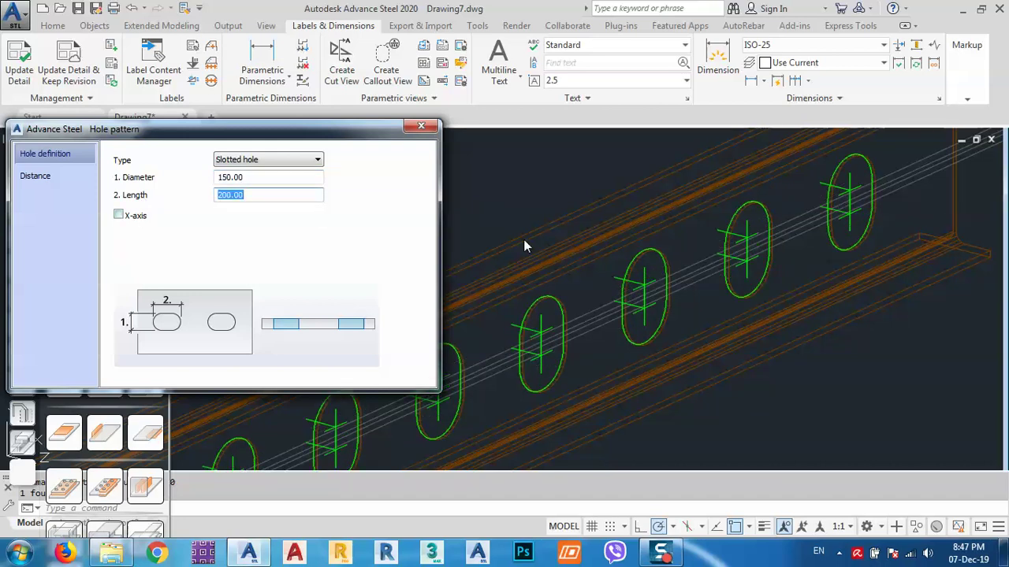
pyautogui.scroll(-3, 622, 297)
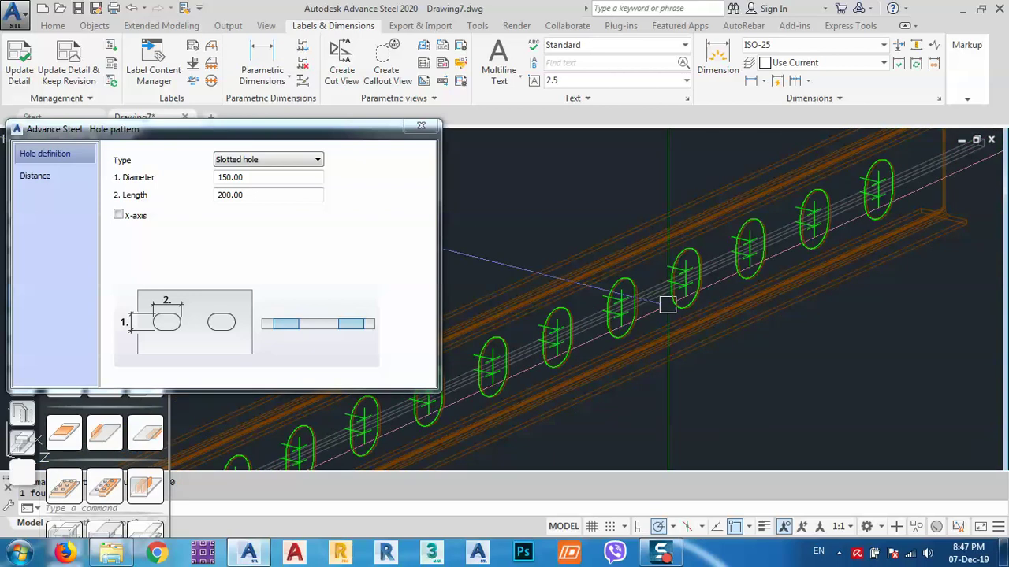
pyautogui.keyDown('shift'); pyautogui.moveTo(784, 262); pyautogui.dragTo(449, 303, button='middle'); pyautogui.keyUp('shift')
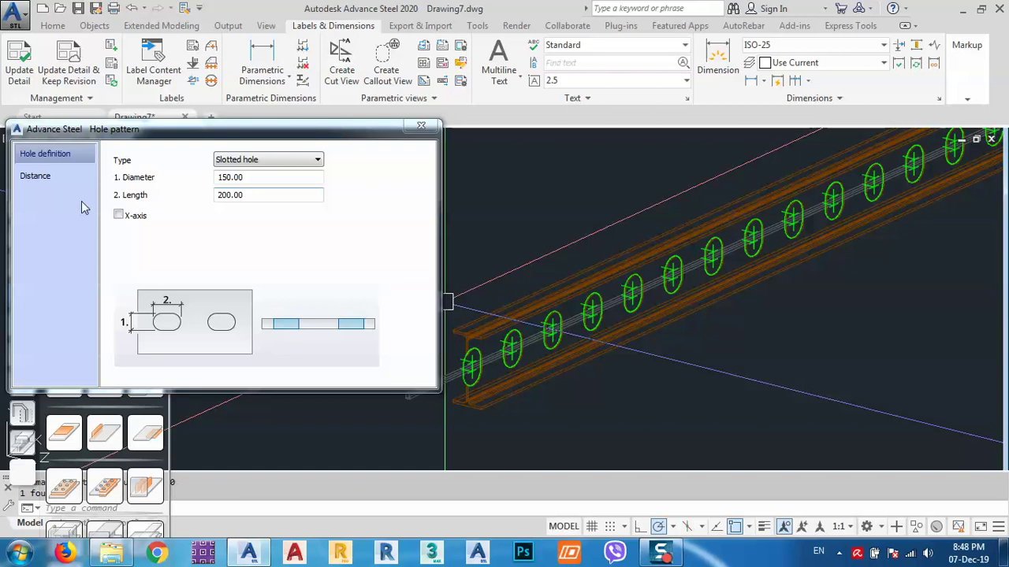
# Review the hole pattern's number and distance settings, and close its properties.
pyautogui.click(65, 178)
pyautogui.click(63, 175)
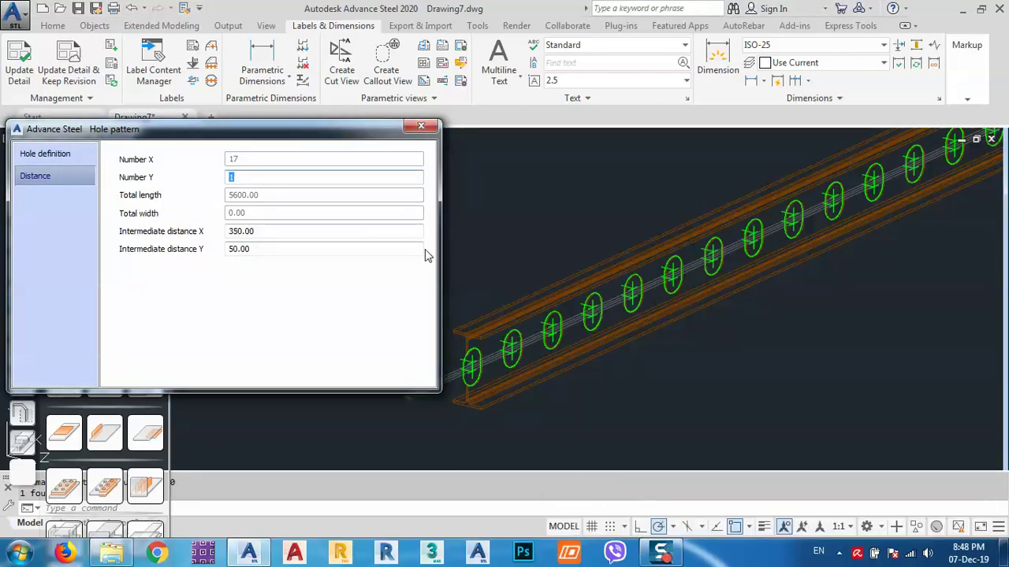
pyautogui.click(421, 126)
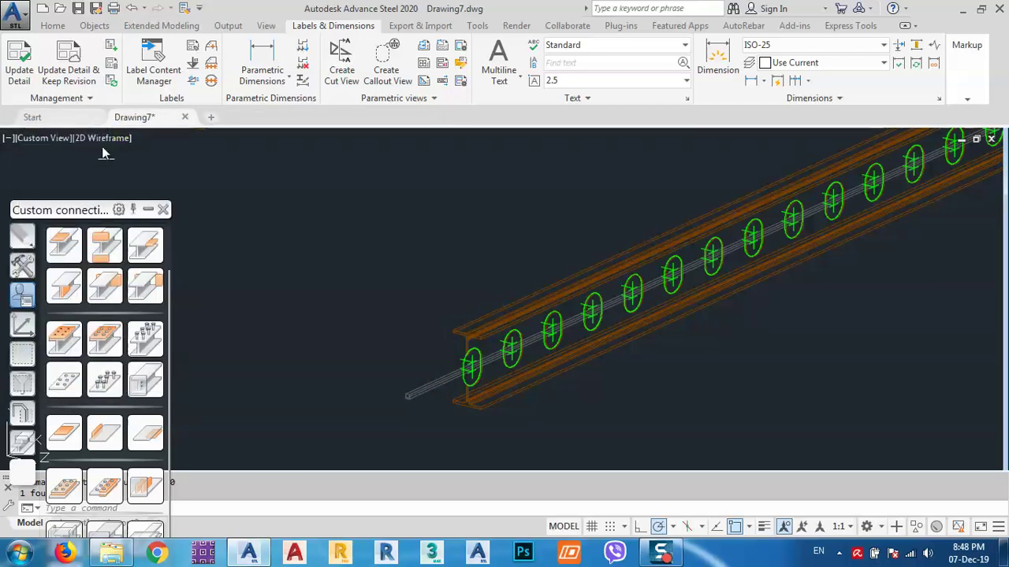
# Switch the model view's visual style back to Conceptual.
pyautogui.click(99, 141)
pyautogui.click(357, 235)
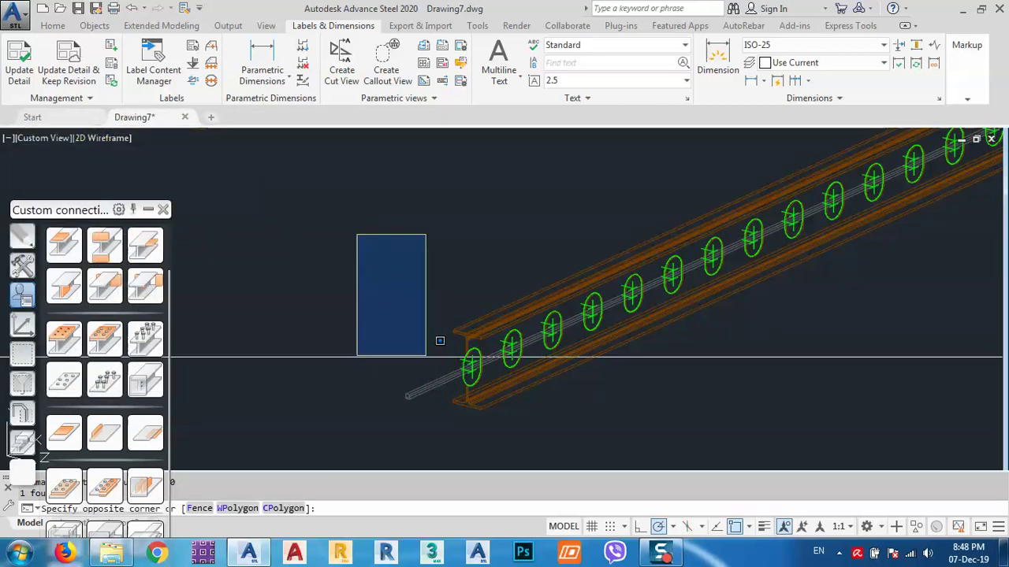
pyautogui.click(266, 181)
pyautogui.click(99, 139)
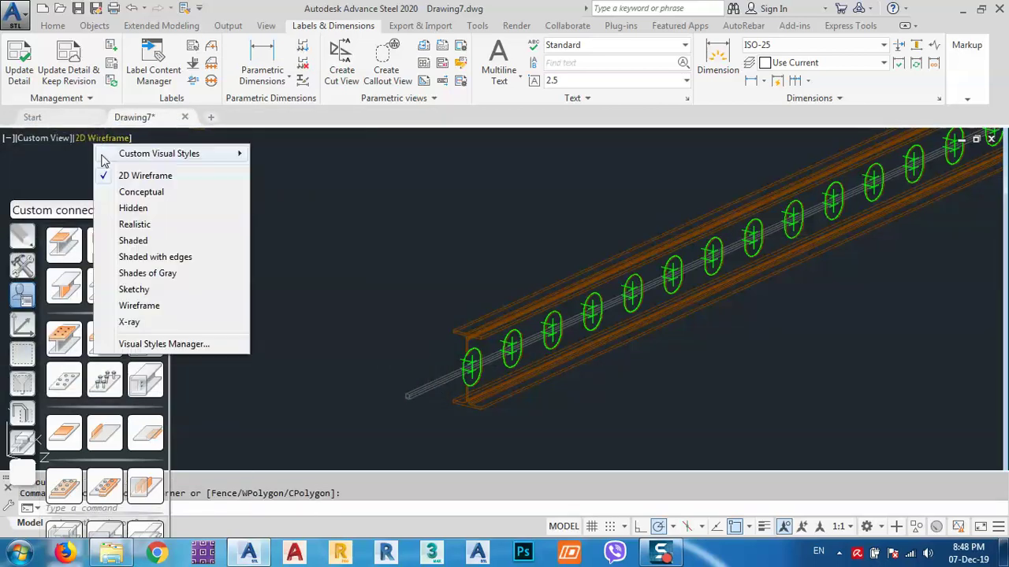
pyautogui.click(135, 192)
pyautogui.scroll(4, 442, 360)
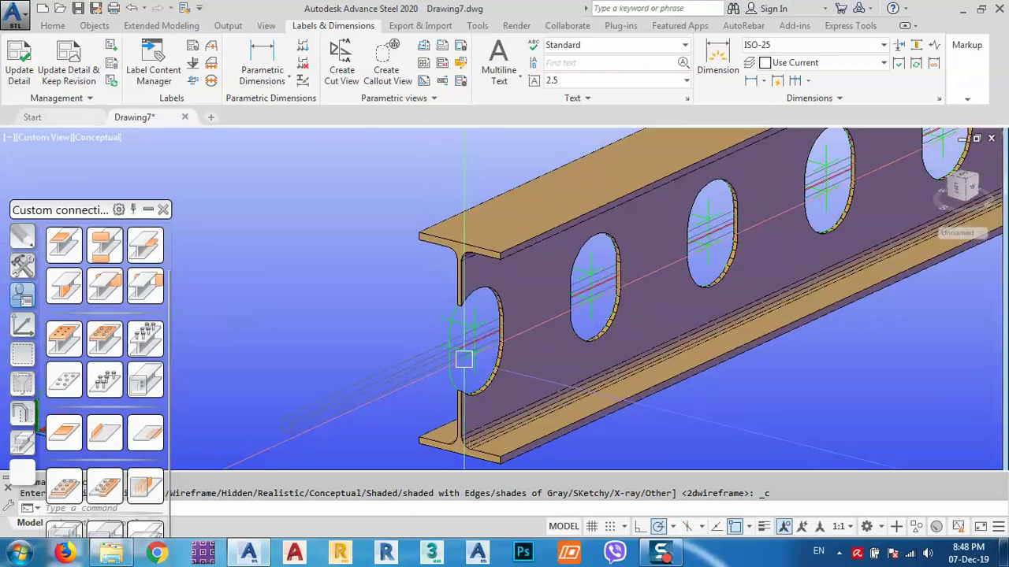
# Open the joint properties of the slotted hole row in the second beam and bring the whole beam into view.
pyautogui.scroll(-1, 449, 329)
pyautogui.scroll(-3, 400, 298)
pyautogui.click(400, 298)
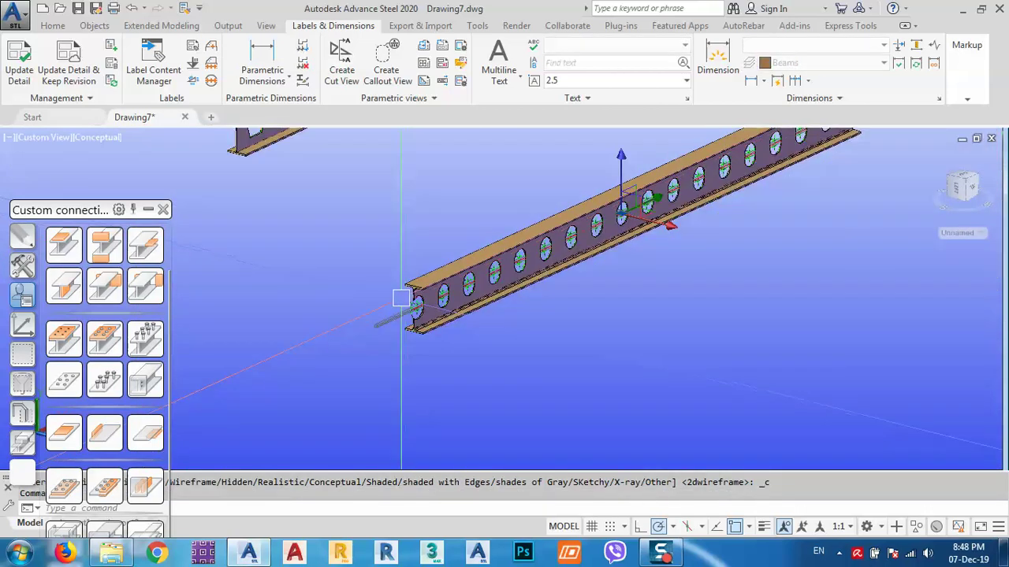
pyautogui.rightClick(400, 298)
pyautogui.click(408, 314)
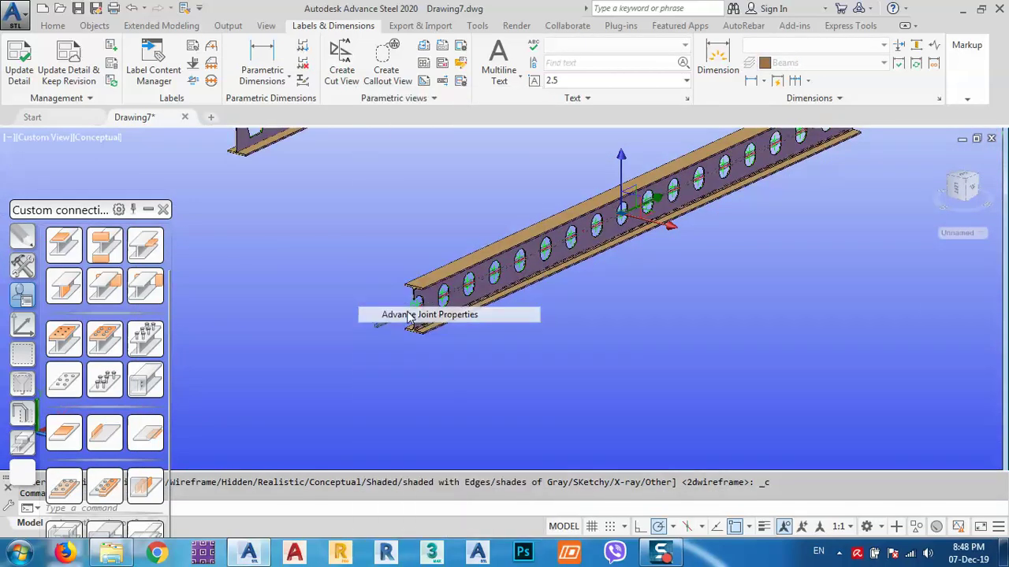
pyautogui.moveTo(643, 316); pyautogui.dragTo(632, 399, button='middle')
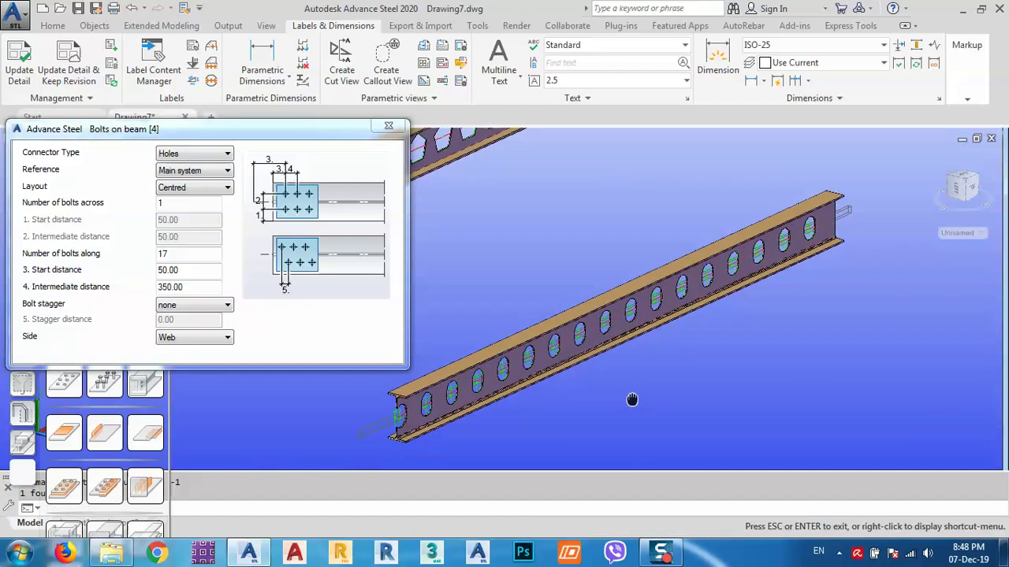
pyautogui.press('Escape')
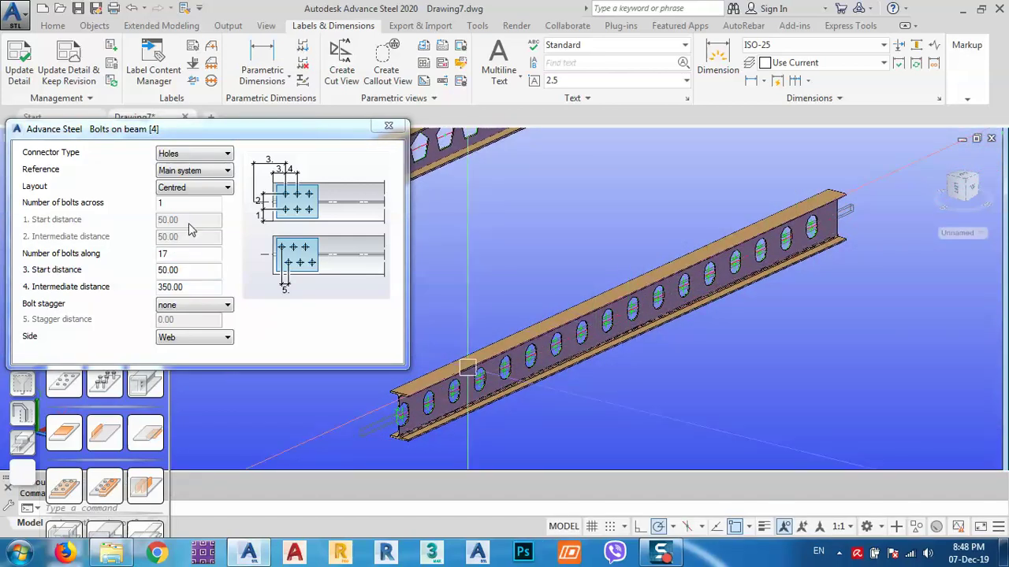
# Try start distances of 100 and 250 mm for the slotted hole row, set it to 200 mm, and close the joint properties.
pyautogui.doubleClick(198, 269)
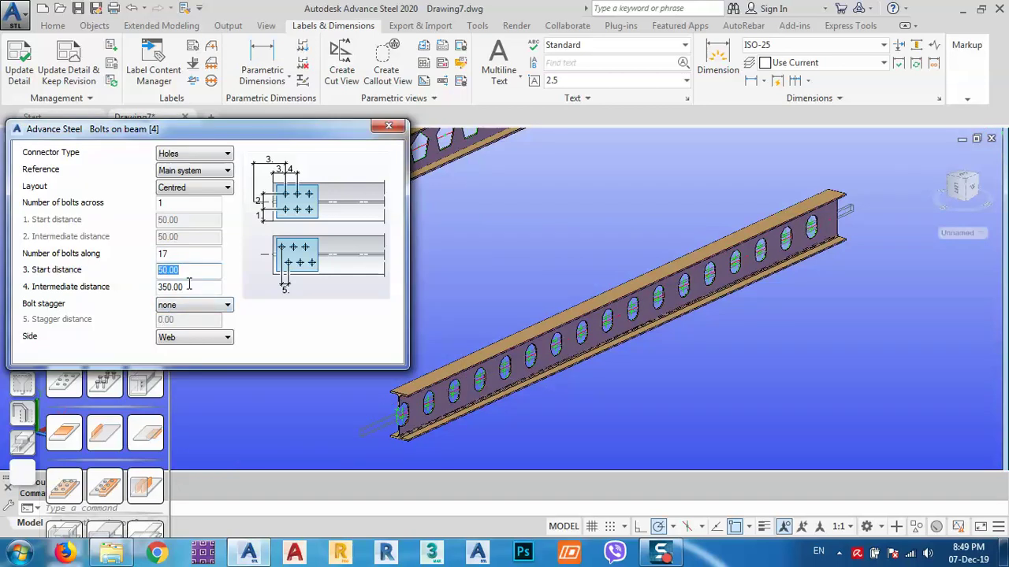
pyautogui.write('1')
pyautogui.press('Return')
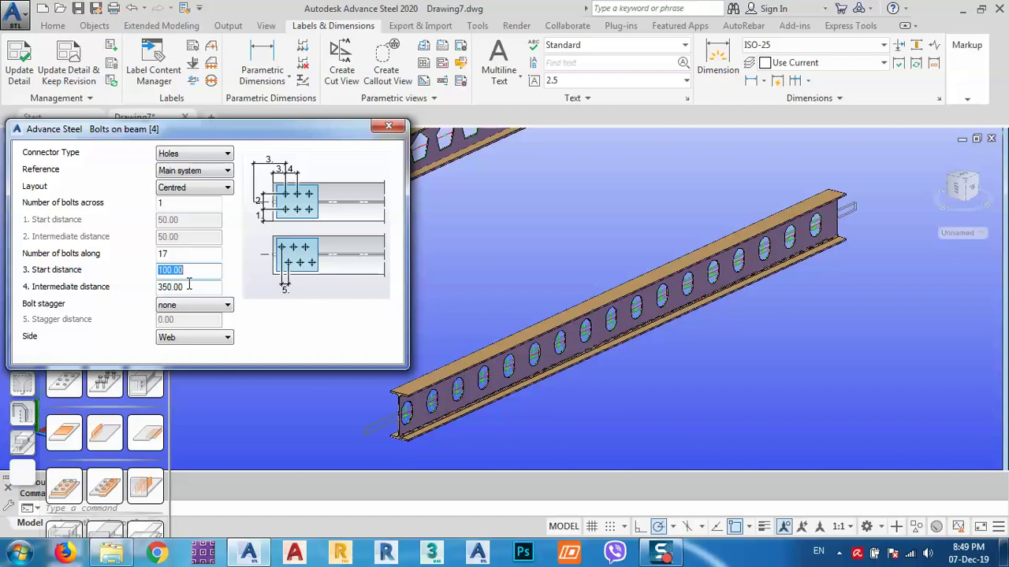
pyautogui.write('250')
pyautogui.press('Return')
pyautogui.write('2')
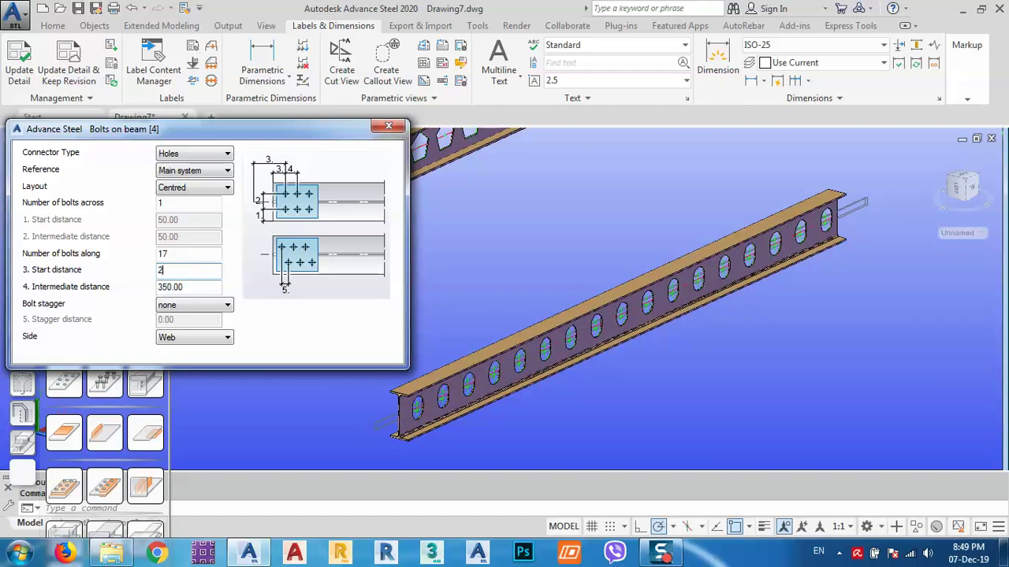
pyautogui.press('Return')
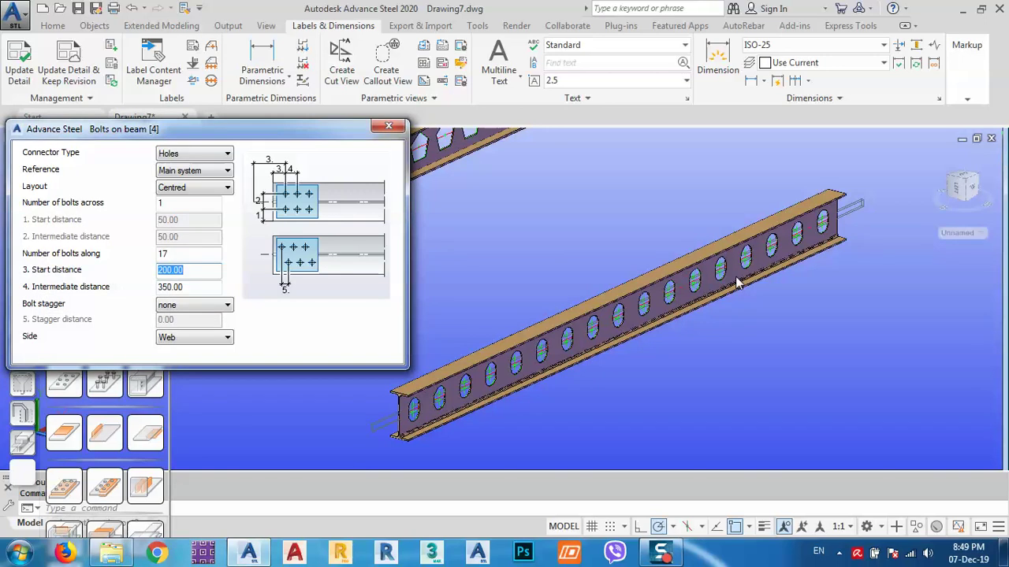
pyautogui.click(693, 359)
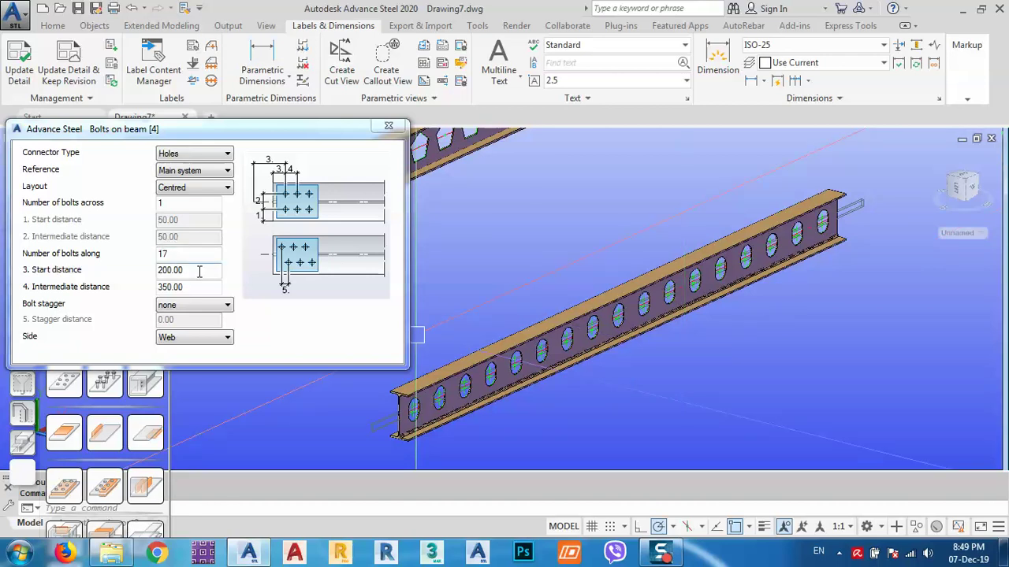
pyautogui.click(650, 556)
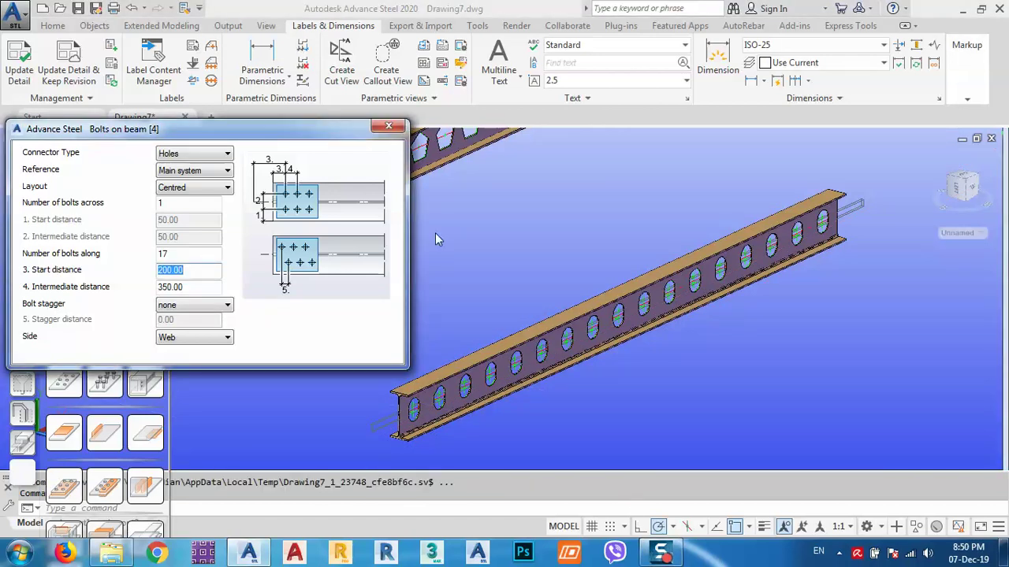
pyautogui.click(388, 127)
pyautogui.scroll(-6, 472, 260)
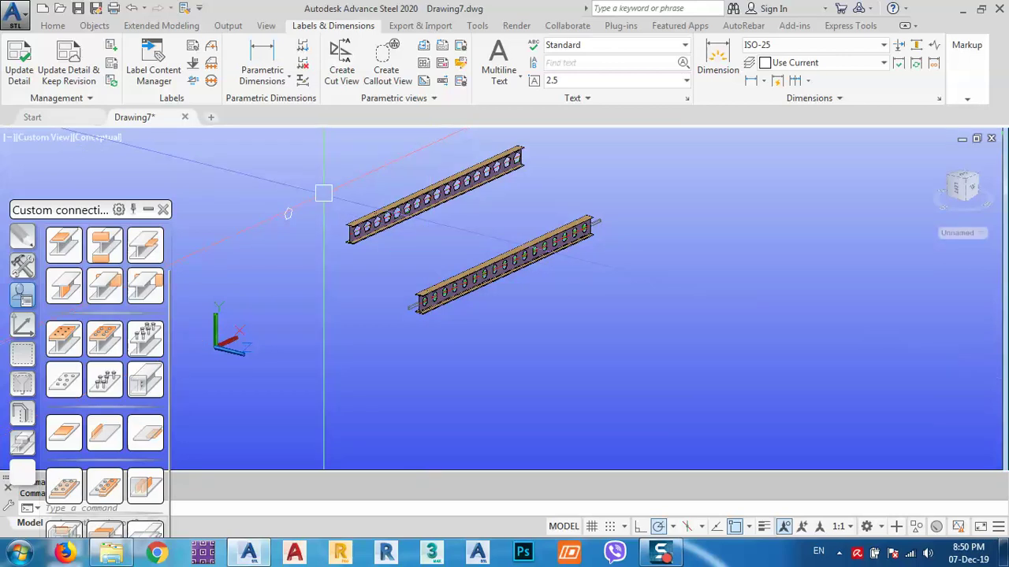
pyautogui.scroll(5, 366, 236)
pyautogui.scroll(3, 345, 226)
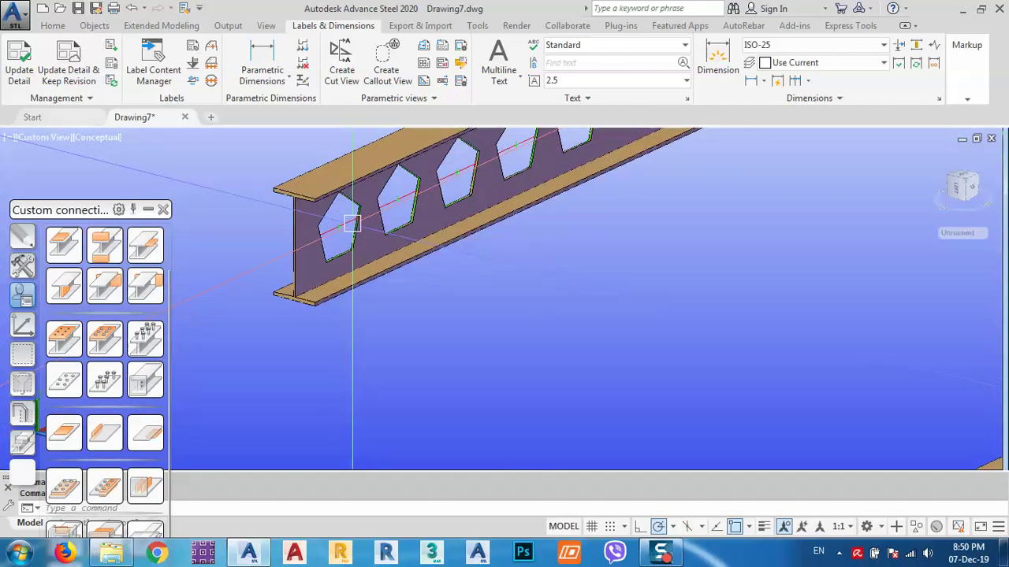
pyautogui.moveTo(352, 225)
pyautogui.scroll(-5, 352, 224)
pyautogui.scroll(5, 347, 221)
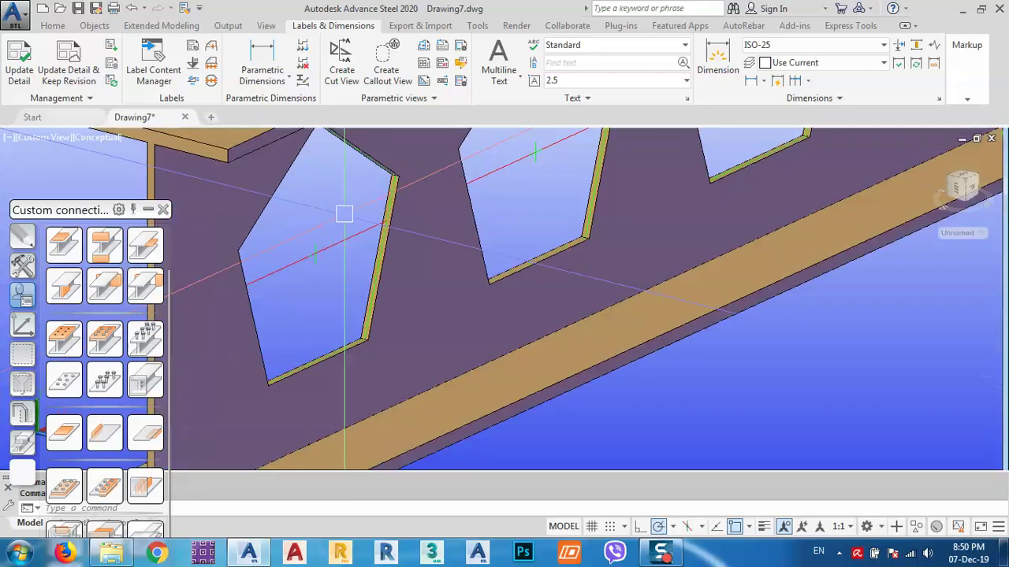
pyautogui.scroll(-7, 342, 213)
# Place a third rolled I-section beam, 8000 mm long, parallel to and in front of the slotted beam.
pyautogui.click(53, 25)
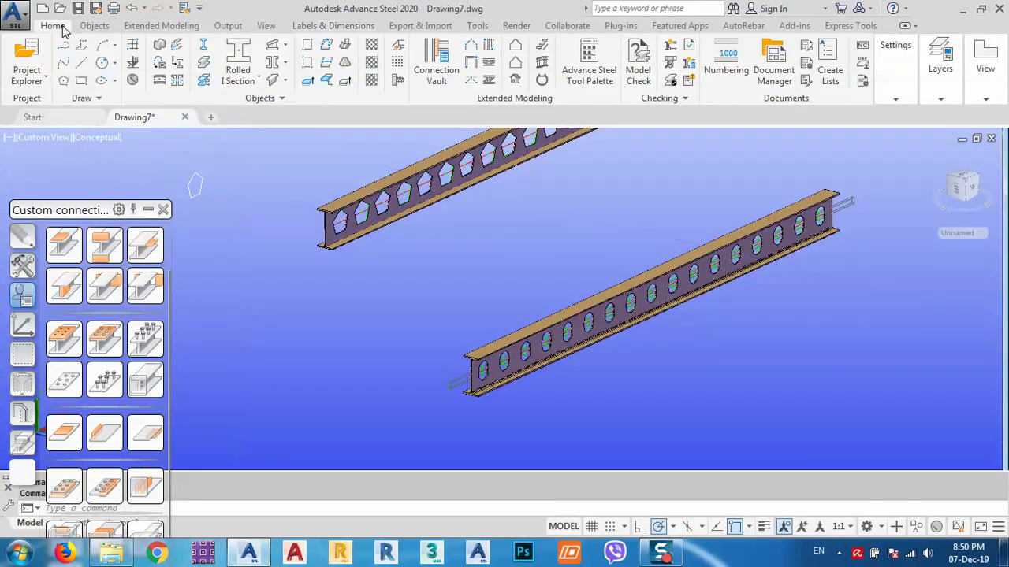
pyautogui.click(228, 66)
pyautogui.scroll(-8, 272, 199)
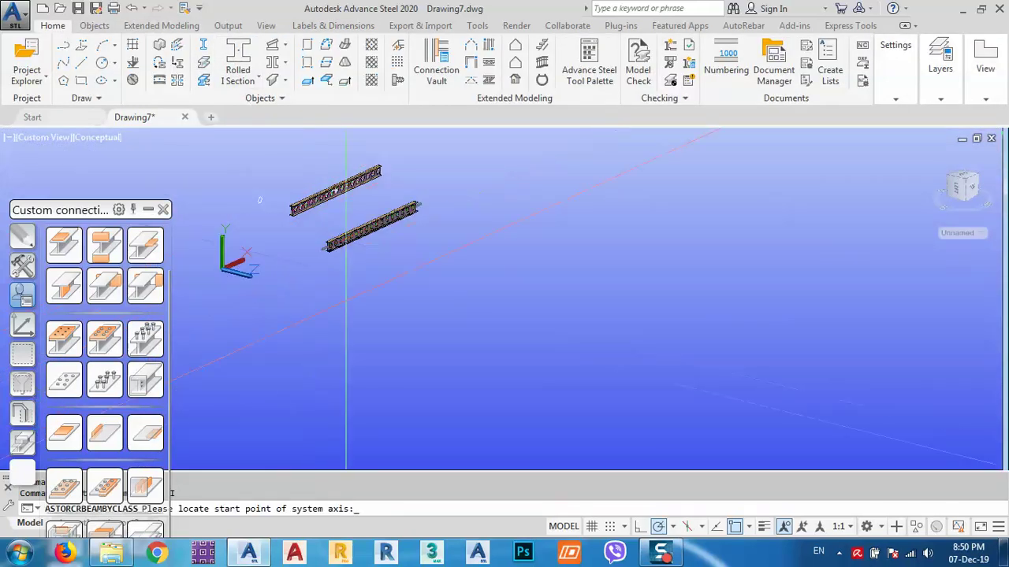
pyautogui.click(341, 282)
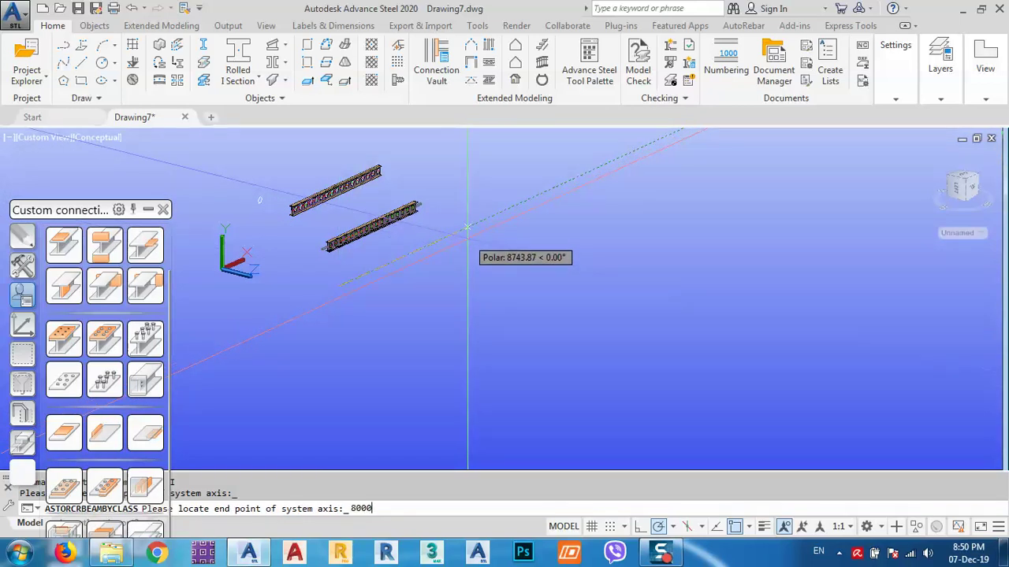
pyautogui.press('Return')
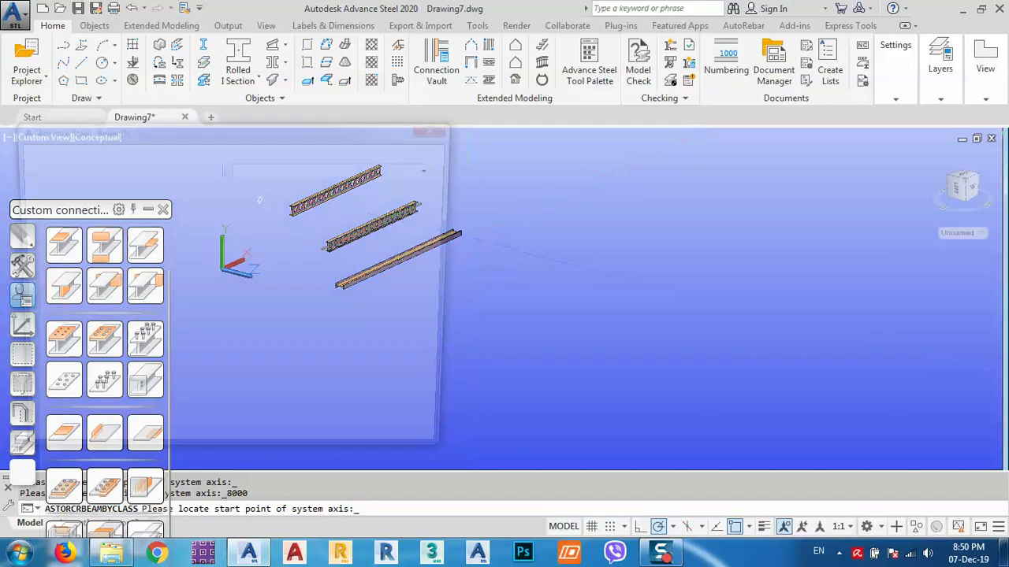
# Rotate the new beam's section so its web stands upright, close its properties, and end the beam command.
pyautogui.click(39, 177)
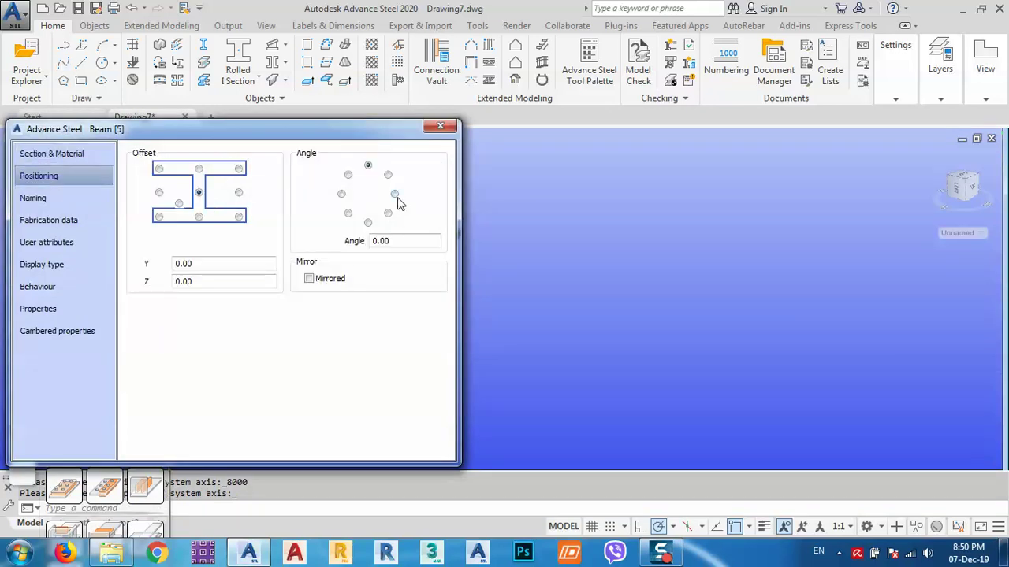
pyautogui.click(450, 127)
pyautogui.scroll(2, 444, 209)
pyautogui.scroll(-2, 417, 361)
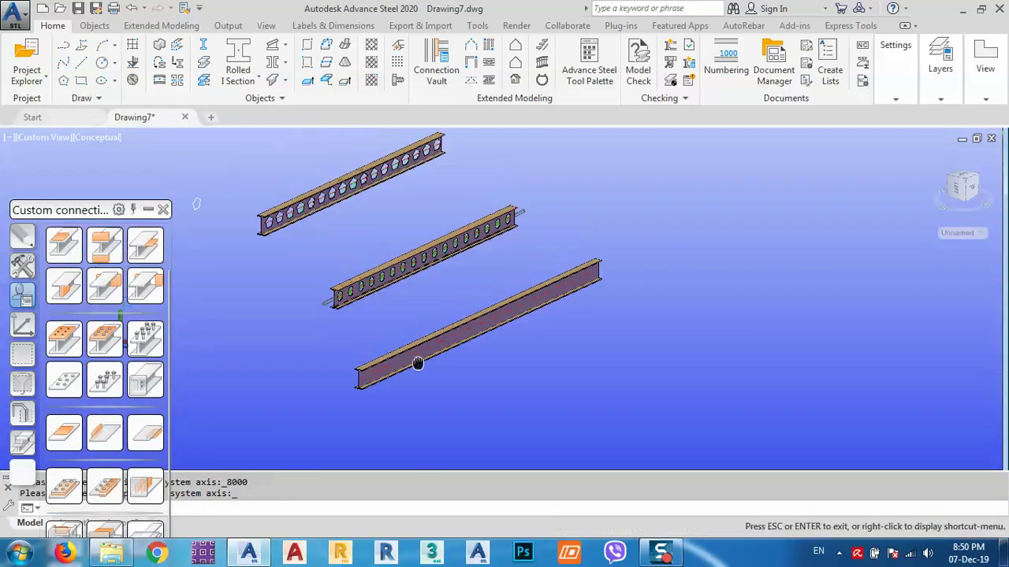
pyautogui.moveTo(417, 360); pyautogui.dragTo(437, 333, button='middle')
pyautogui.press('Escape')
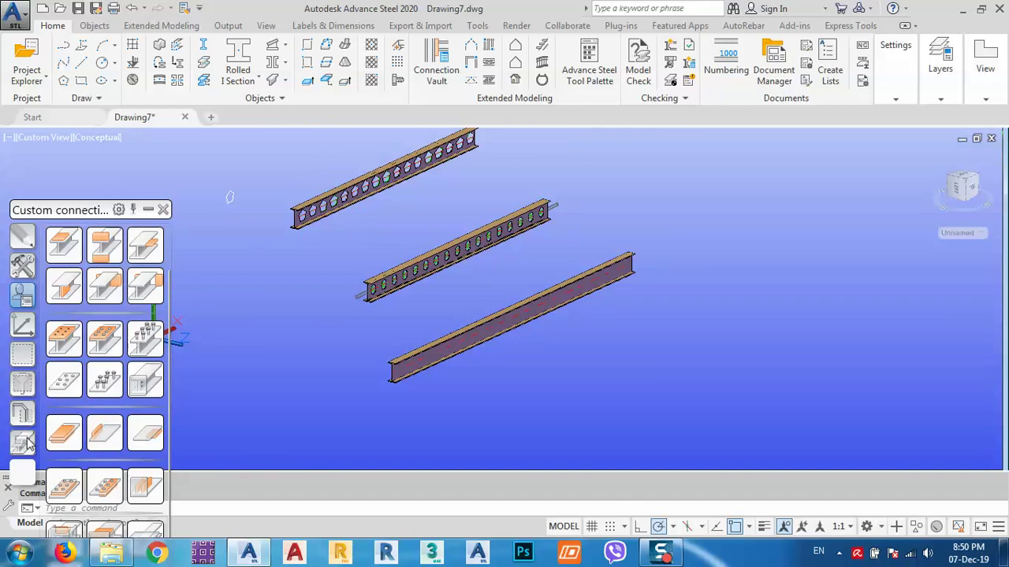
pyautogui.click(23, 267)
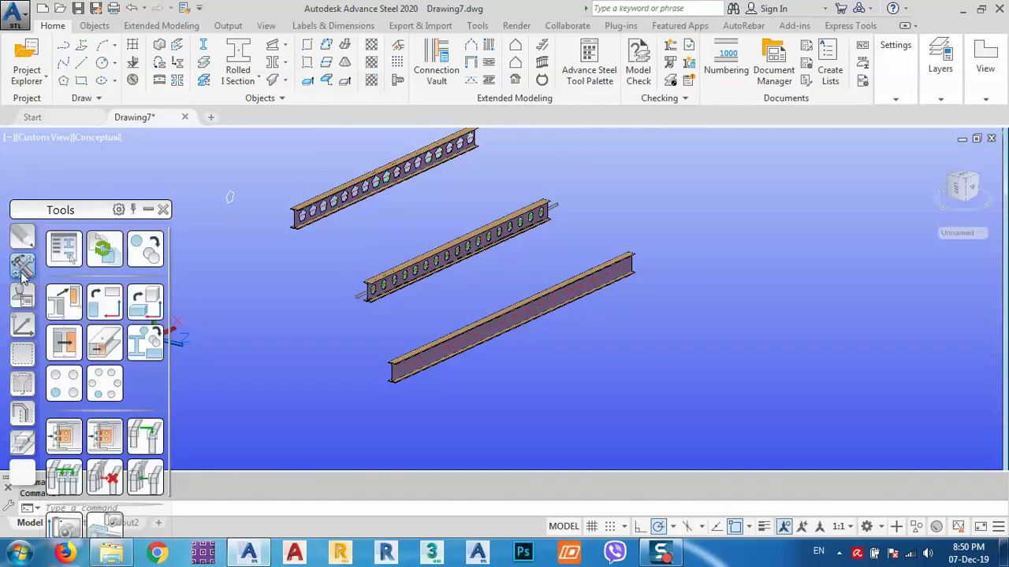
pyautogui.click(70, 447)
pyautogui.scroll(10, 297, 221)
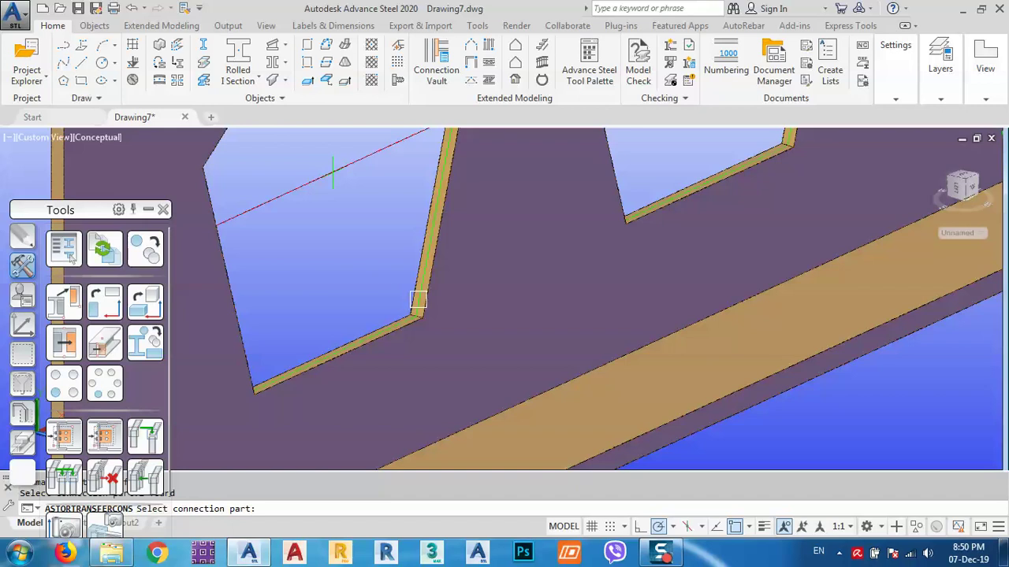
pyautogui.scroll(3, 419, 299)
pyautogui.scroll(-10, 424, 299)
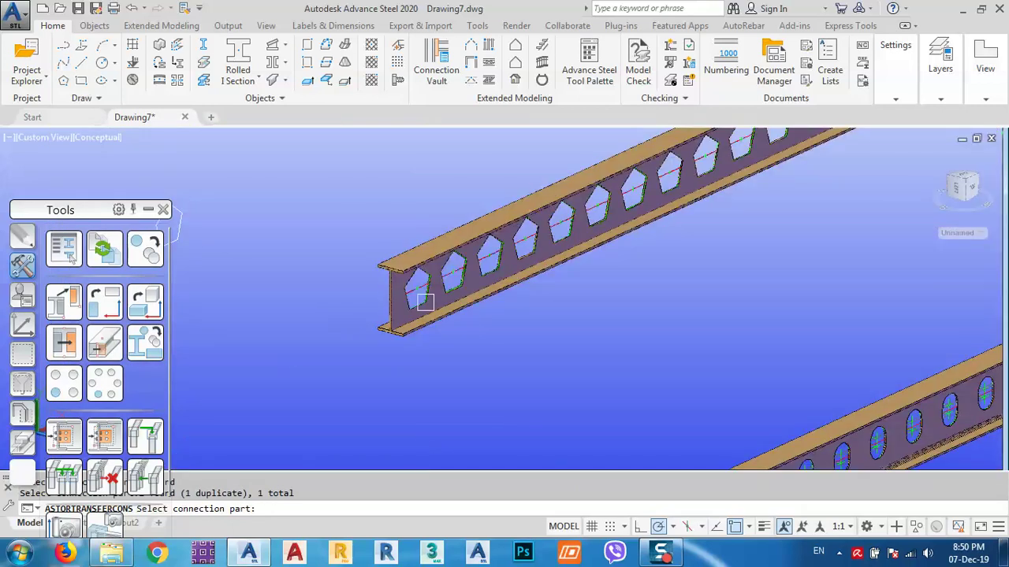
pyautogui.press('Escape')
# Switch the model view's visual style to 2D Wireframe.
pyautogui.click(99, 138)
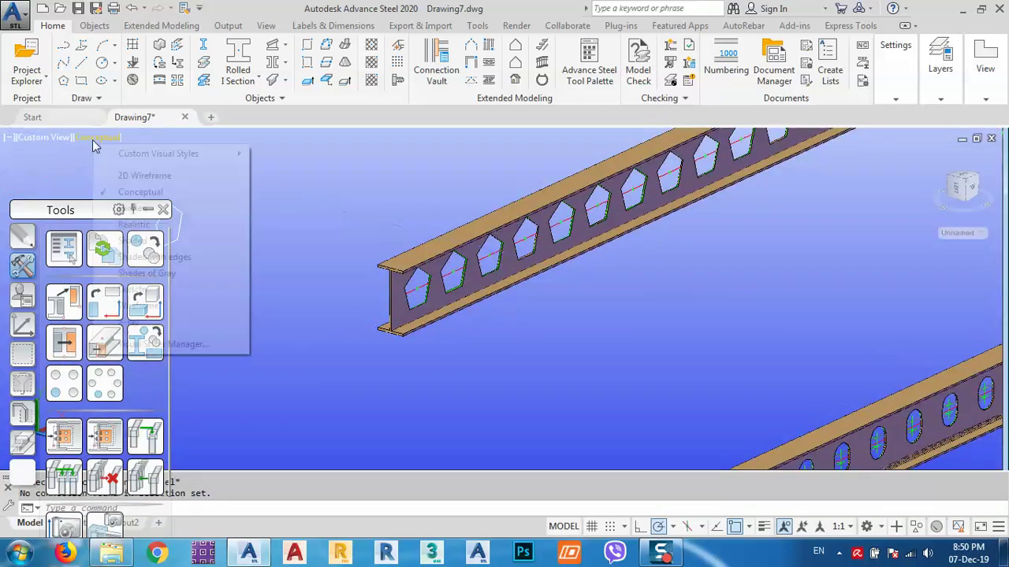
pyautogui.click(122, 168)
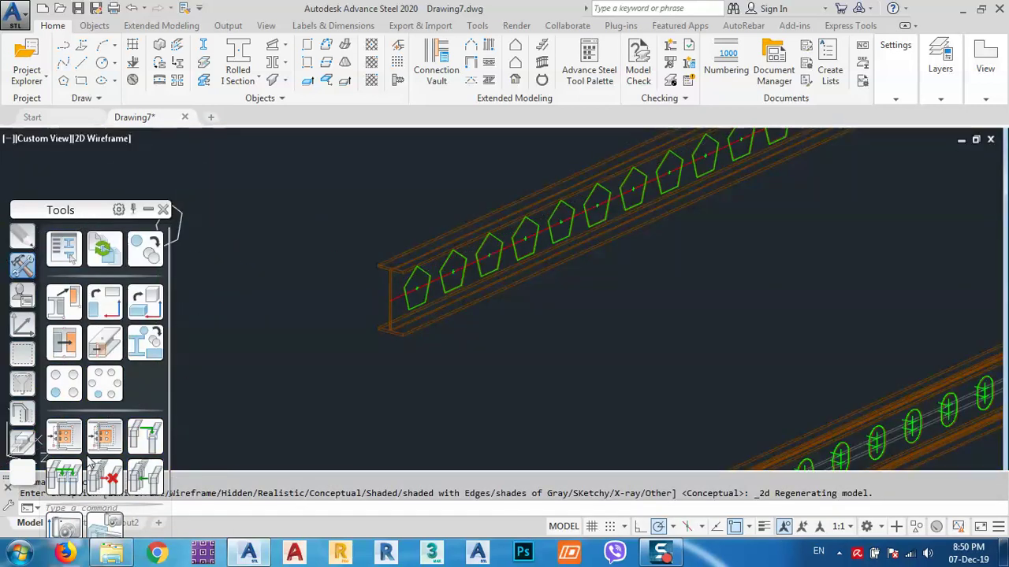
# Try to copy the castellated beam's first polygonal opening to another beam with the connection template tool.
pyautogui.click(64, 438)
pyautogui.scroll(5, 439, 294)
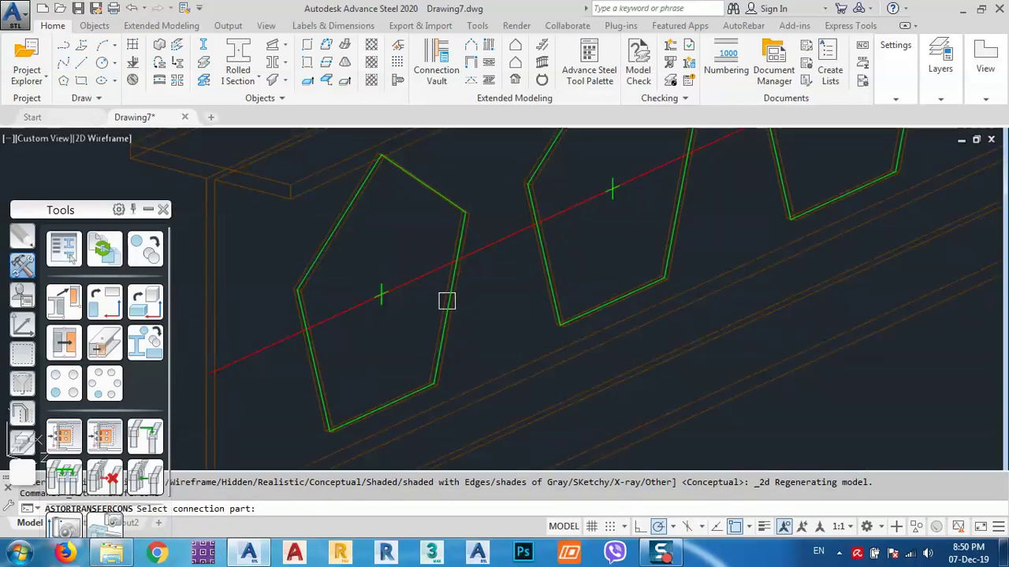
pyautogui.scroll(5, 445, 299)
pyautogui.click(438, 294)
pyautogui.scroll(-6, 410, 281)
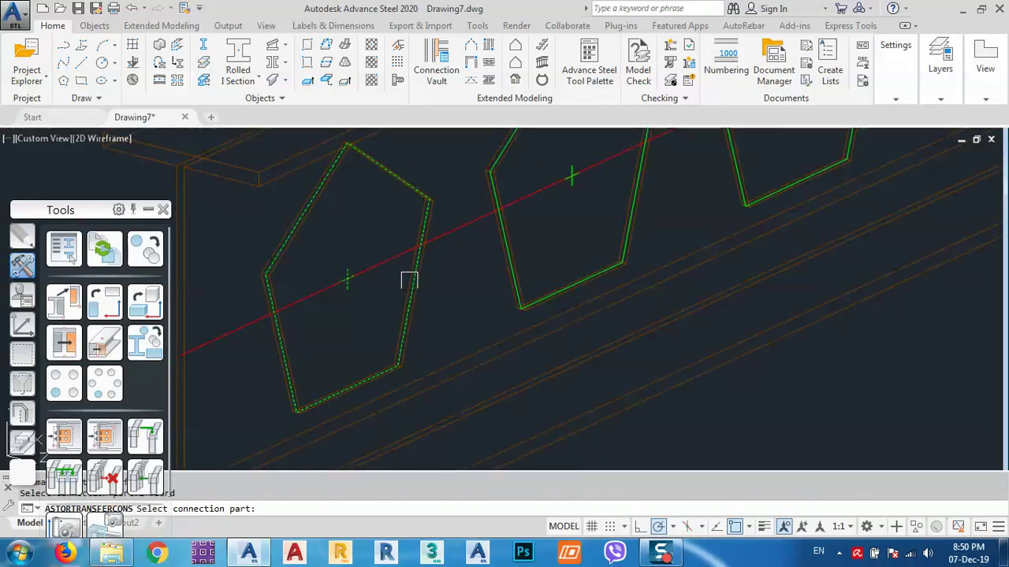
pyautogui.scroll(-3, 403, 276)
pyautogui.press('Return')
pyautogui.scroll(-4, 394, 266)
pyautogui.scroll(6, 390, 267)
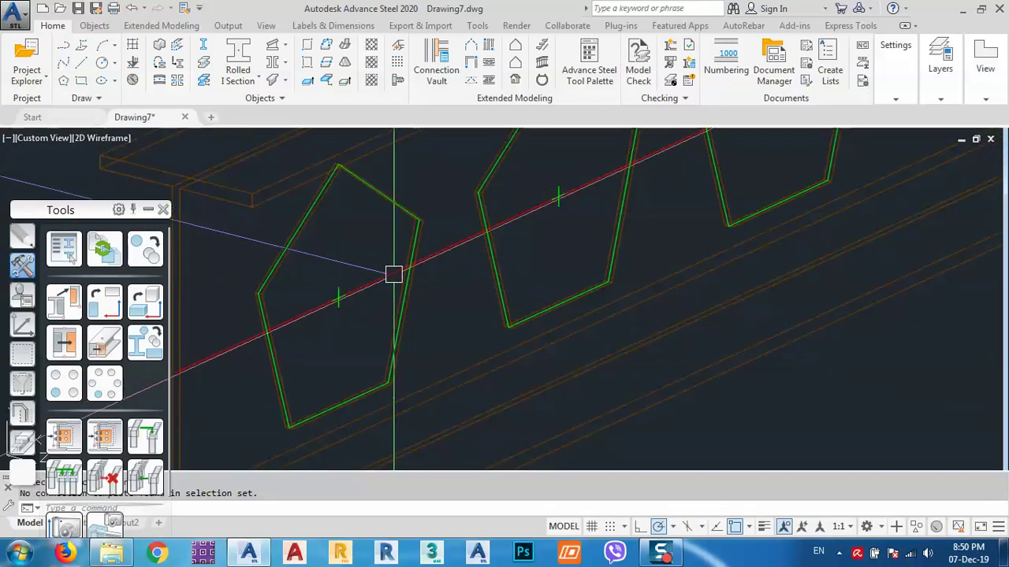
# Select the castellated beam's first polygonal opening and start a Transform elements copy of it.
pyautogui.scroll(5, 397, 282)
pyautogui.click(432, 273)
pyautogui.scroll(-6, 432, 273)
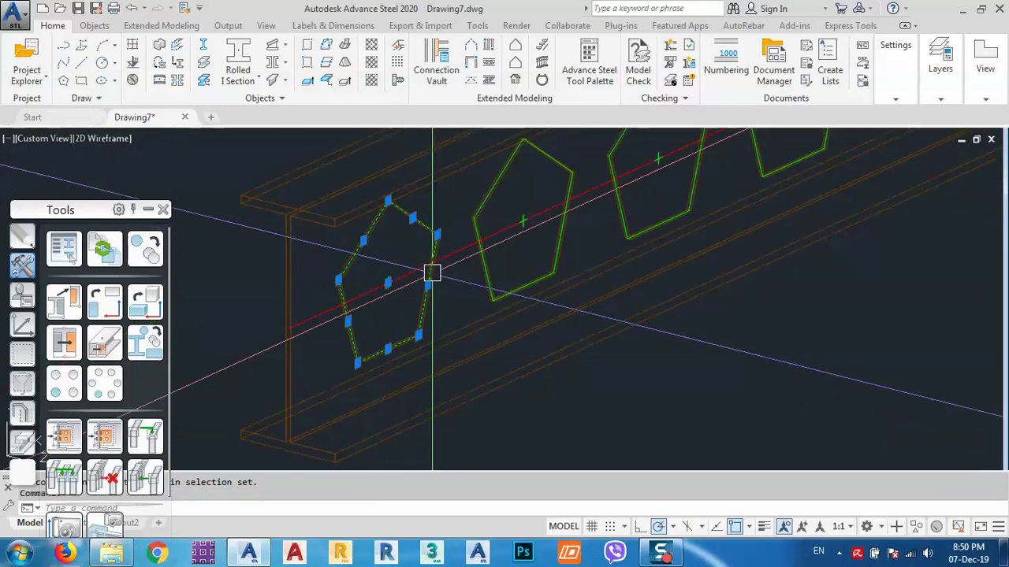
pyautogui.scroll(-2, 432, 272)
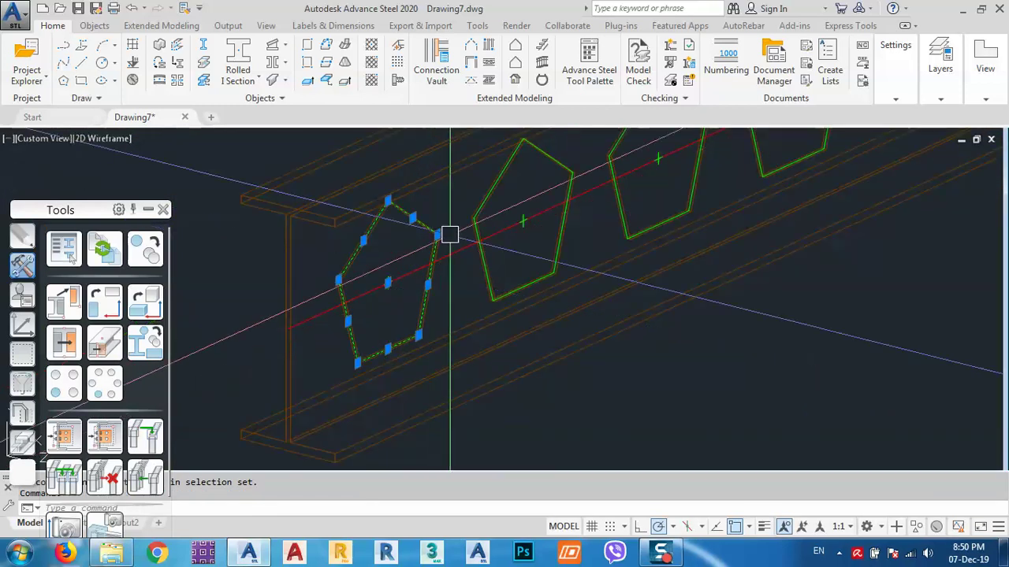
pyautogui.click(145, 251)
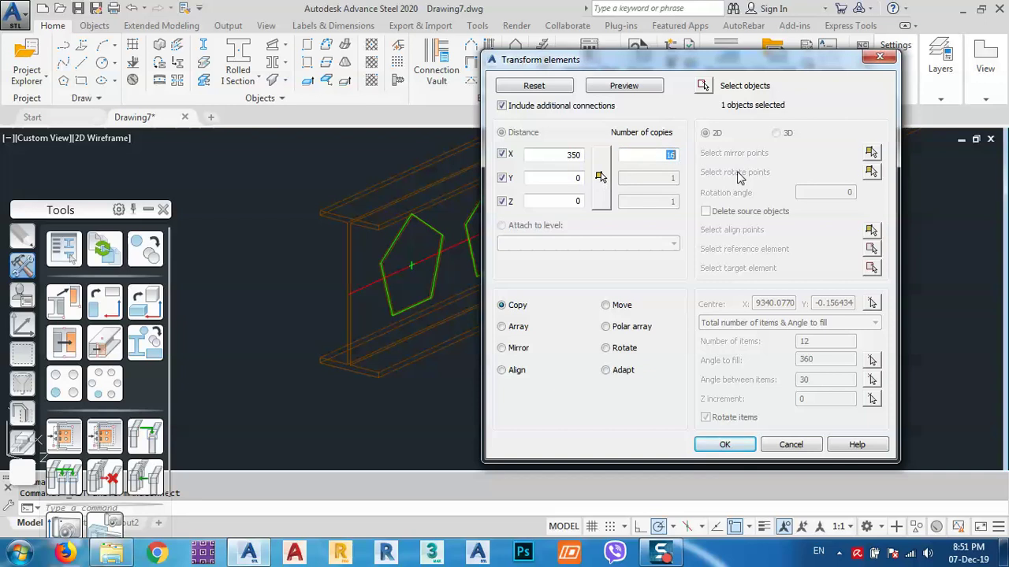
# Define the copy distance by two points, from the castellated beam's end to the bottom flange corner of the third beam.
pyautogui.click(600, 175)
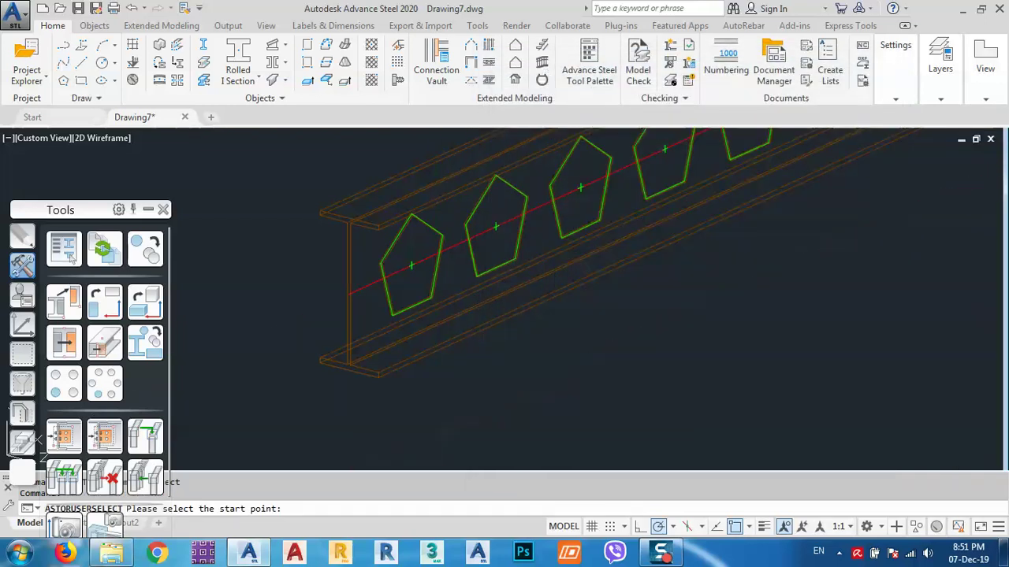
pyautogui.scroll(5, 318, 346)
pyautogui.scroll(-5, 318, 347)
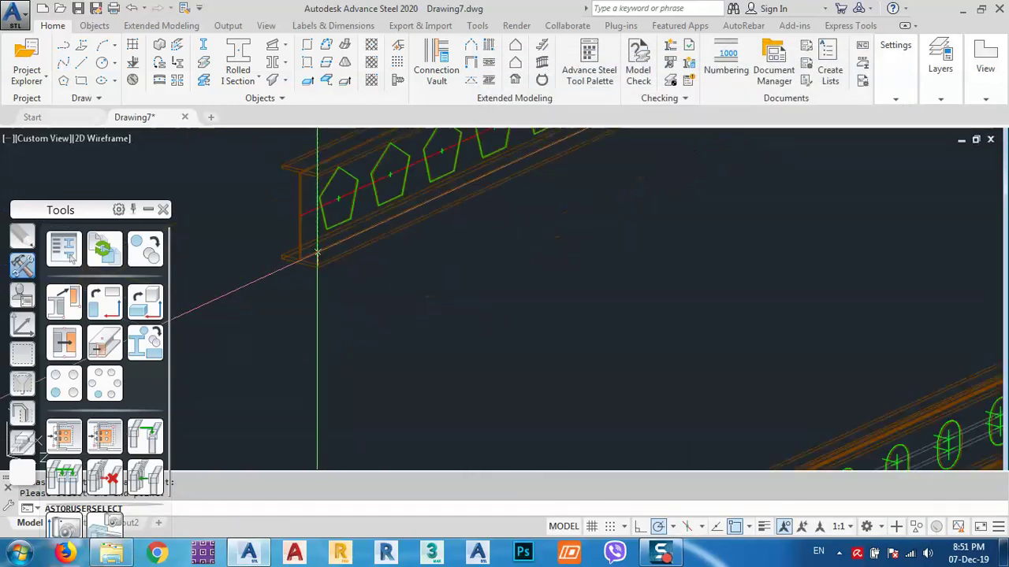
pyautogui.scroll(5, 394, 361)
pyautogui.click(394, 361)
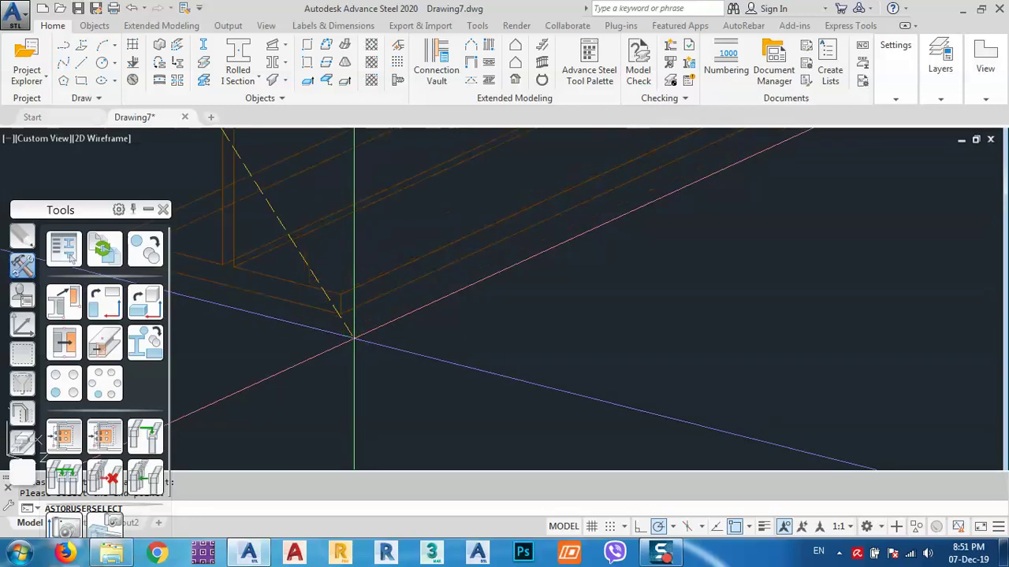
pyautogui.scroll(3, 349, 338)
pyautogui.click(329, 306)
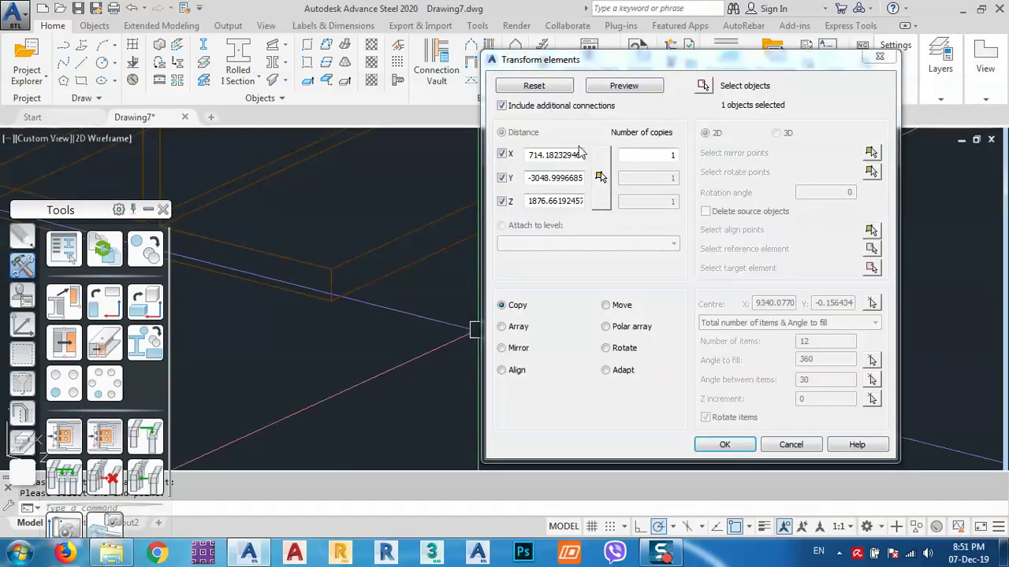
# Preview the copy of the polygonal opening on the third beam and cancel the transform.
pyautogui.click(622, 85)
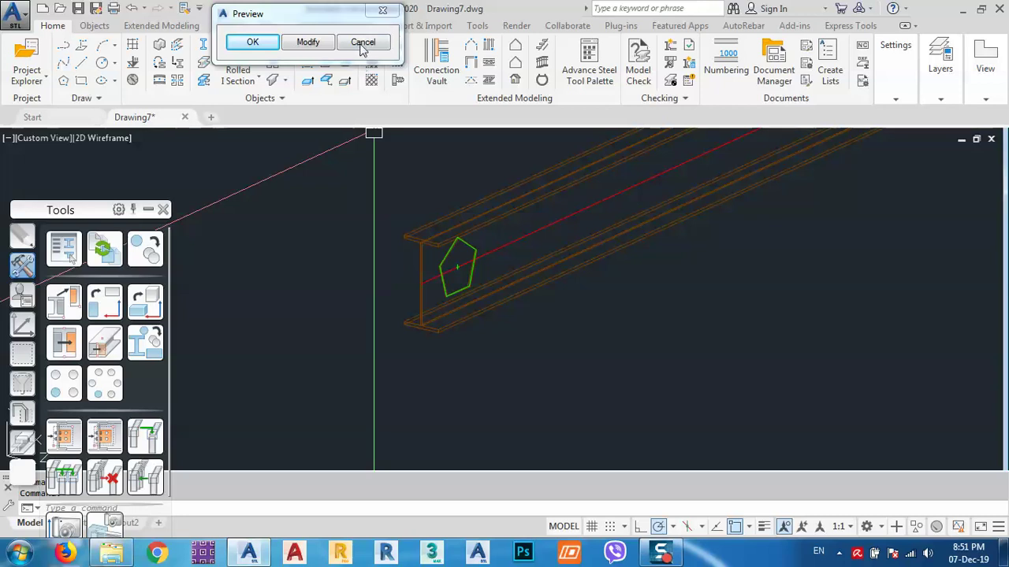
pyautogui.click(361, 43)
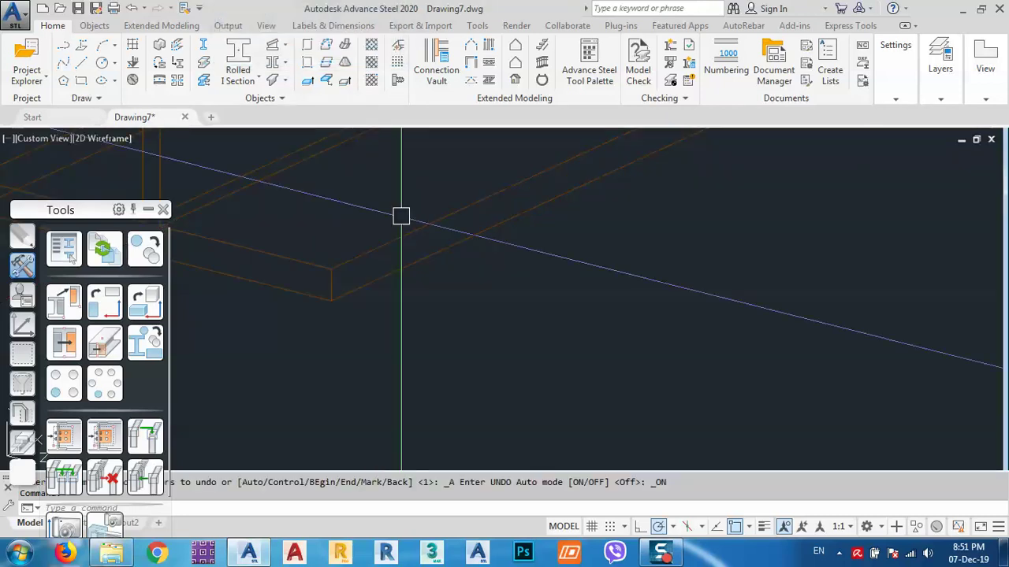
# Examine the polygonal openings of the castellated beam and the slotted openings of the second beam up close.
pyautogui.scroll(-10, 409, 245)
pyautogui.scroll(8, 409, 264)
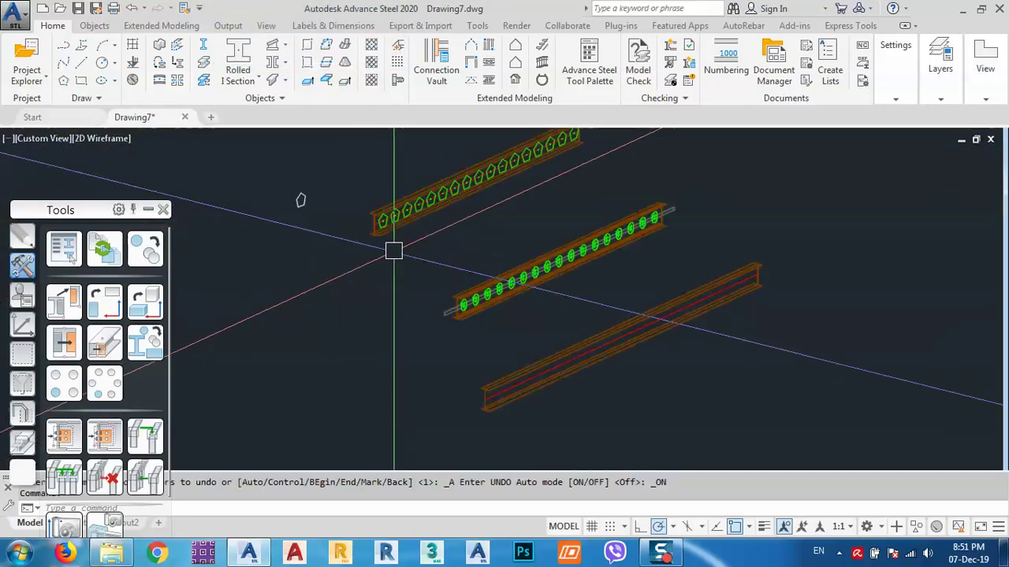
pyautogui.scroll(-2, 385, 266)
pyautogui.scroll(5, 425, 234)
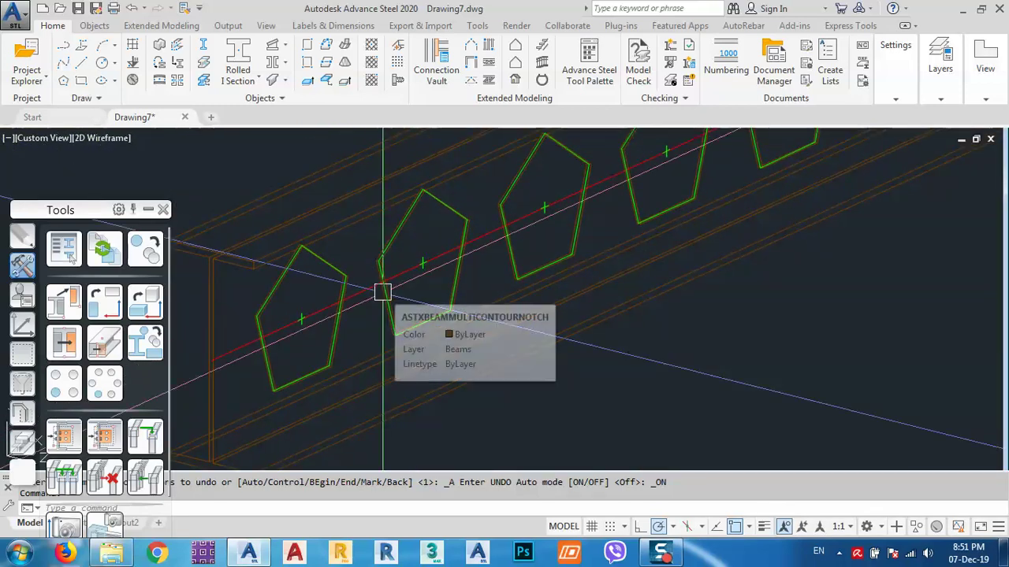
pyautogui.scroll(-8, 374, 236)
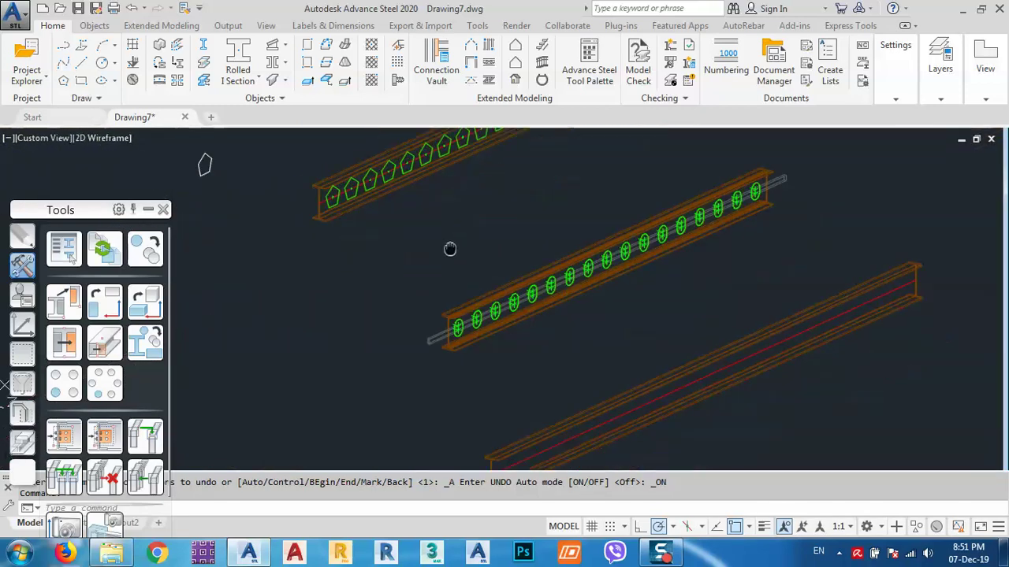
pyautogui.scroll(8, 477, 335)
pyautogui.scroll(8, 407, 319)
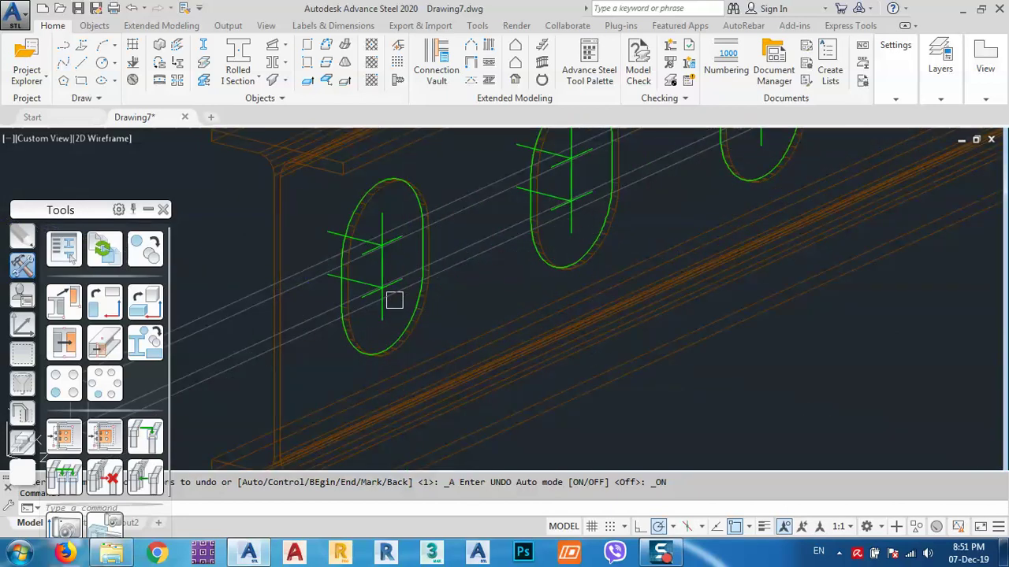
pyautogui.scroll(-8, 471, 257)
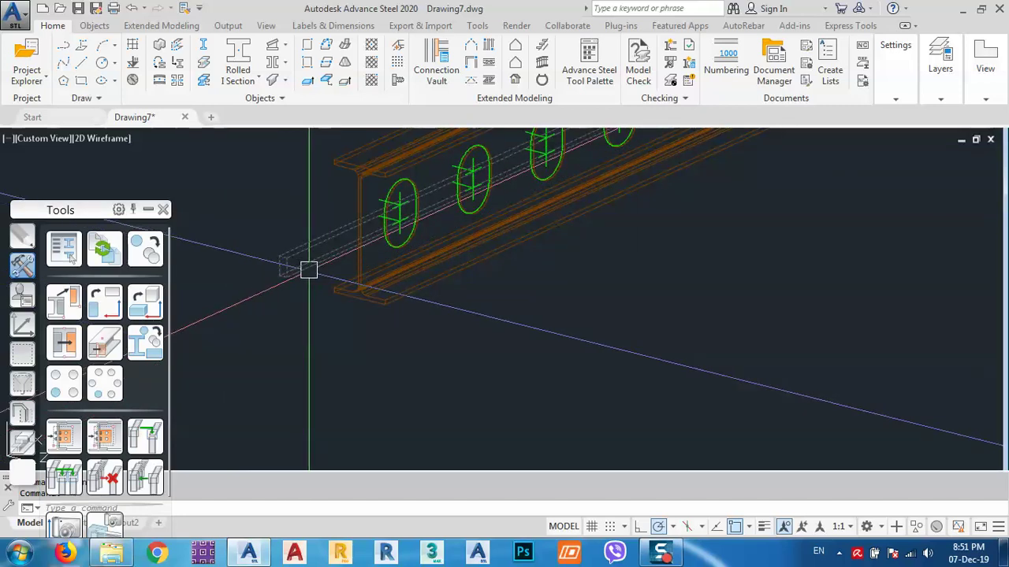
# Transfer the second beam's slotted-hole connection to the third beam, answering No to selecting connecting objects.
pyautogui.click(63, 435)
pyautogui.scroll(-3, 196, 237)
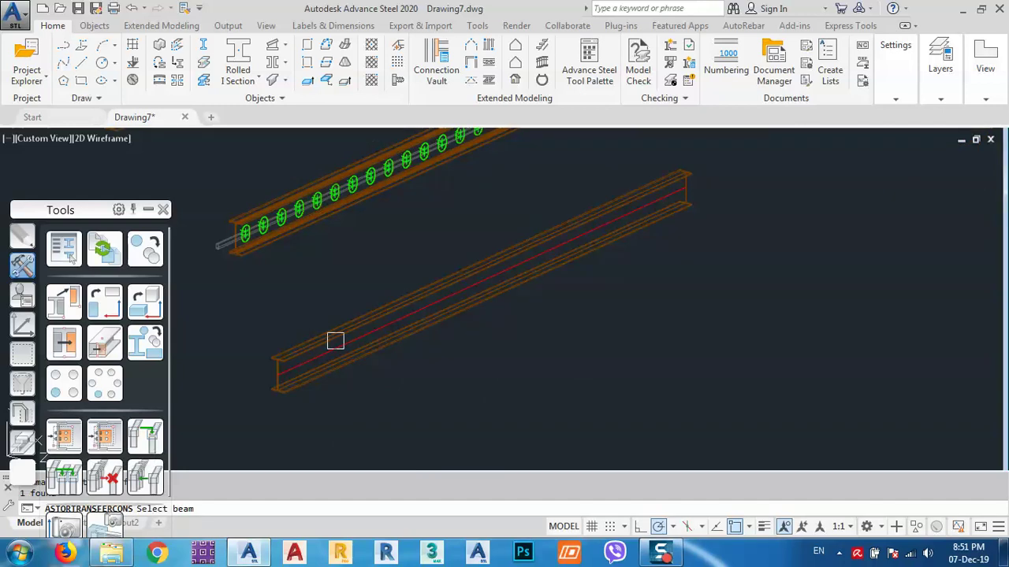
pyautogui.click(334, 337)
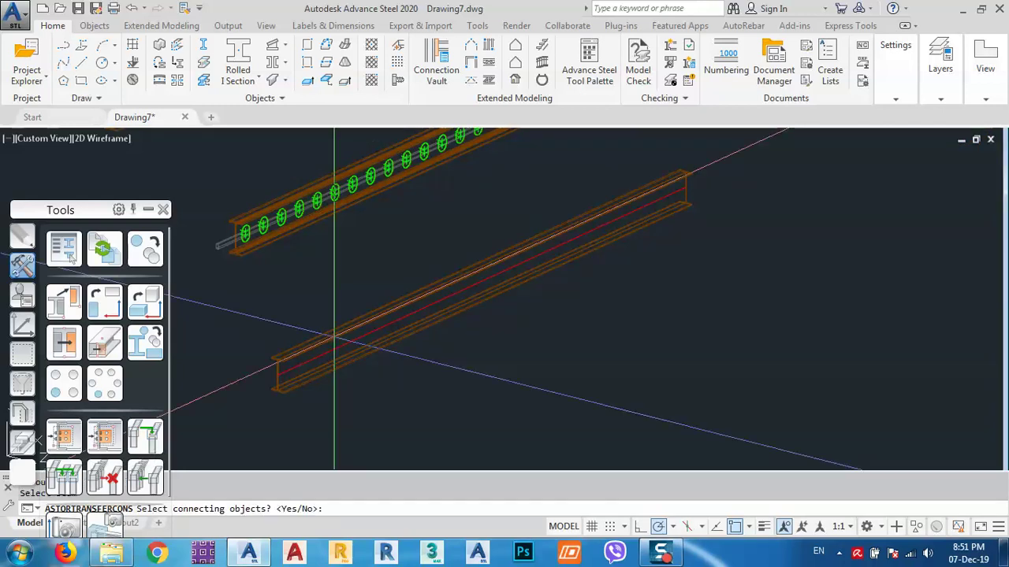
pyautogui.write('n')
pyautogui.press('Return')
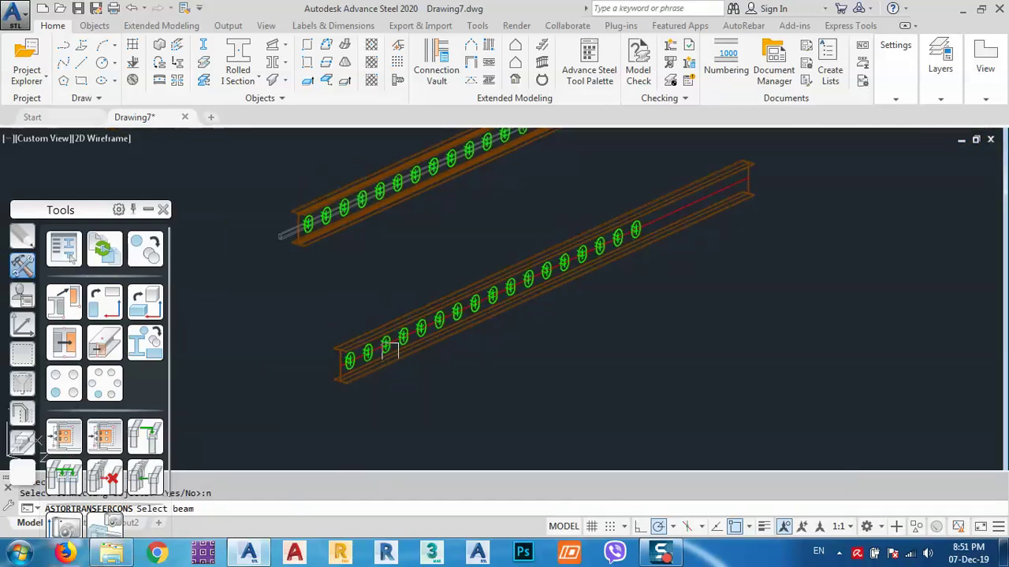
pyautogui.press('Escape')
# Open the joint properties of the third beam's slotted holes and set the number of bolts along to 23.
pyautogui.scroll(2, 363, 362)
pyautogui.scroll(5, 363, 362)
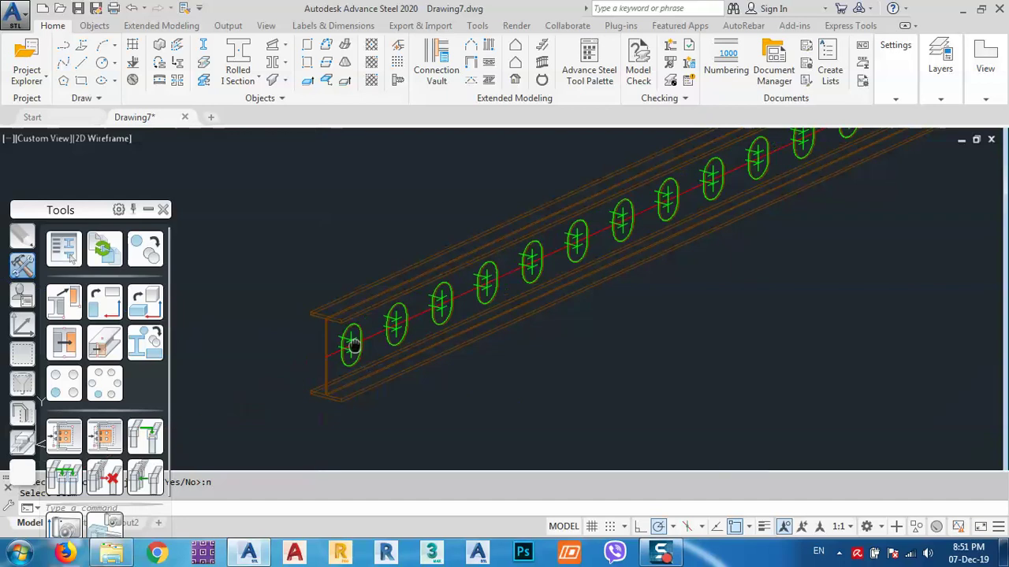
pyautogui.scroll(-6, 385, 315)
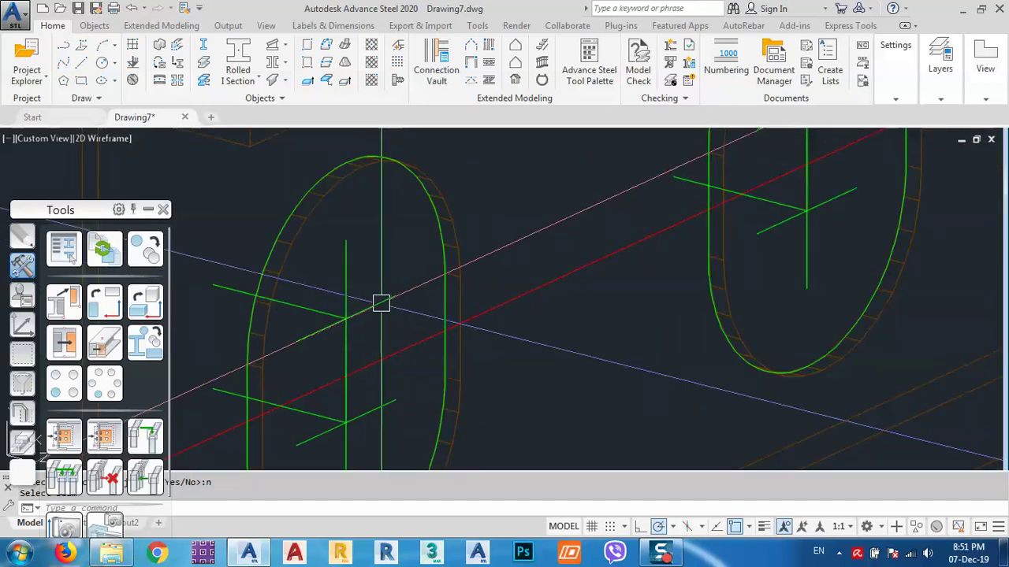
pyautogui.keyDown('shift'); pyautogui.moveTo(361, 331); pyautogui.dragTo(544, 304, button='middle'); pyautogui.keyUp('shift')
pyautogui.rightClick(541, 316)
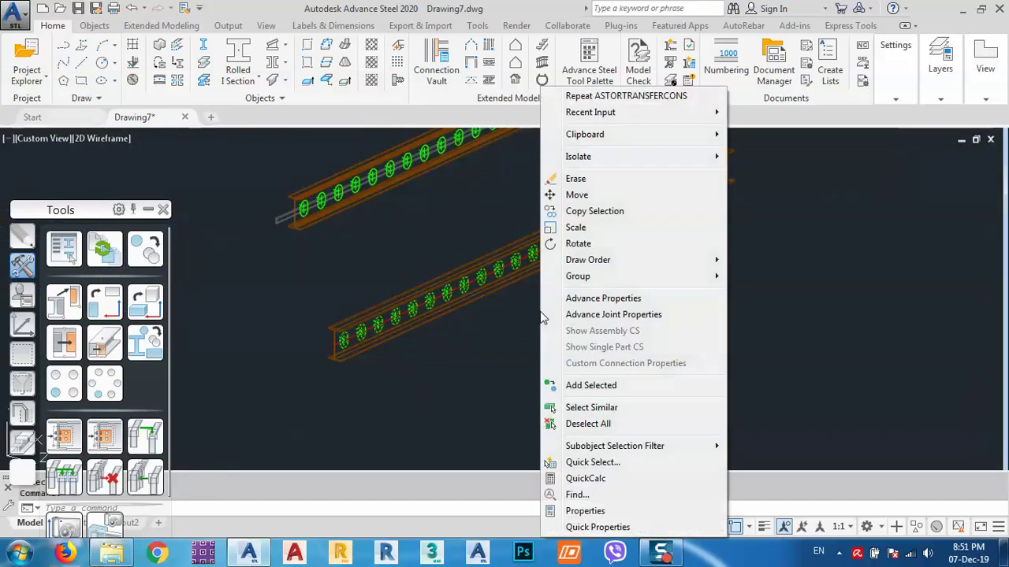
pyautogui.click(586, 316)
pyautogui.click(654, 201)
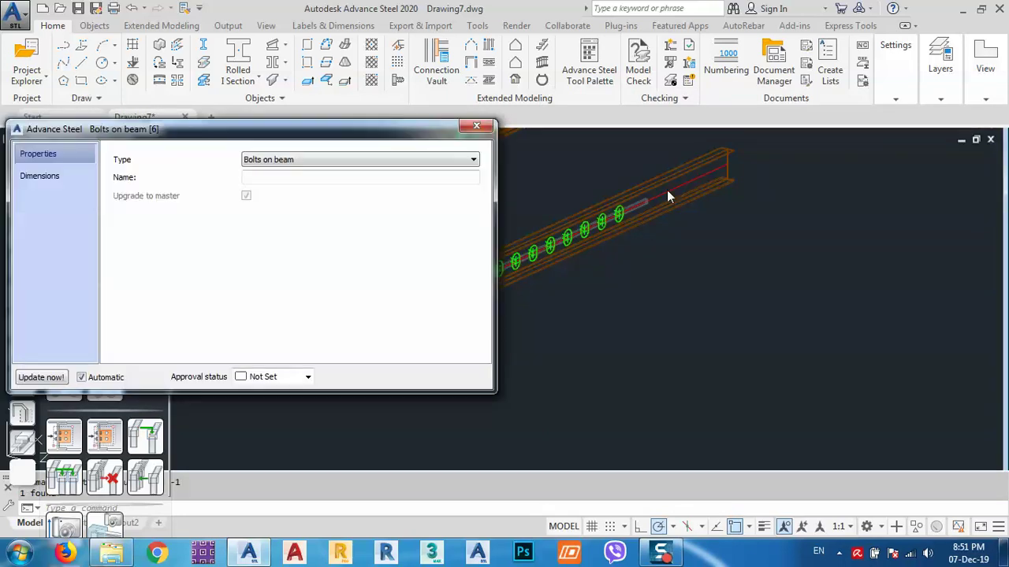
pyautogui.click(47, 177)
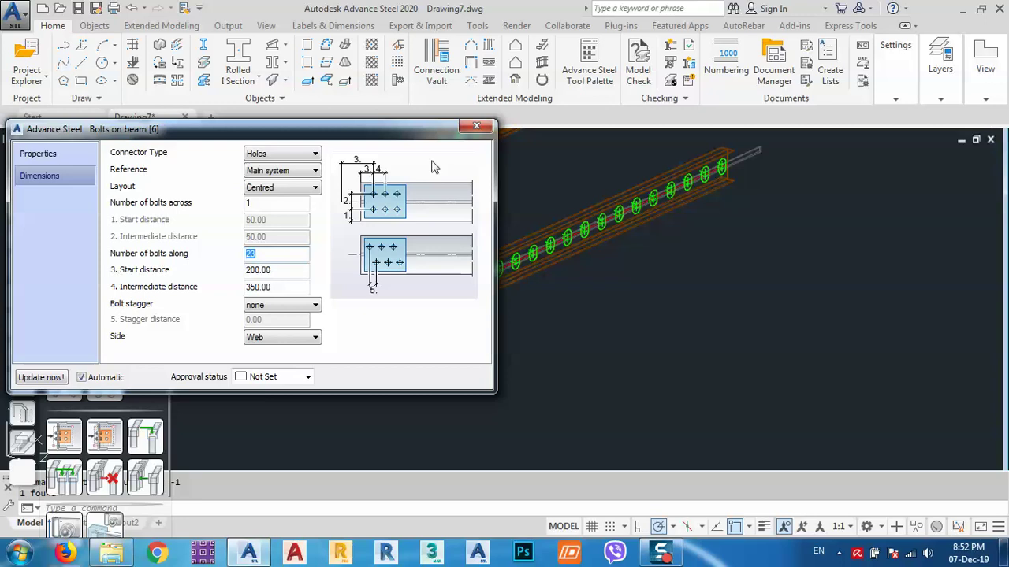
# Set the start distance of the third beam's slotted holes to 150 mm and close the joint properties.
pyautogui.moveTo(392, 133); pyautogui.dragTo(275, 56)
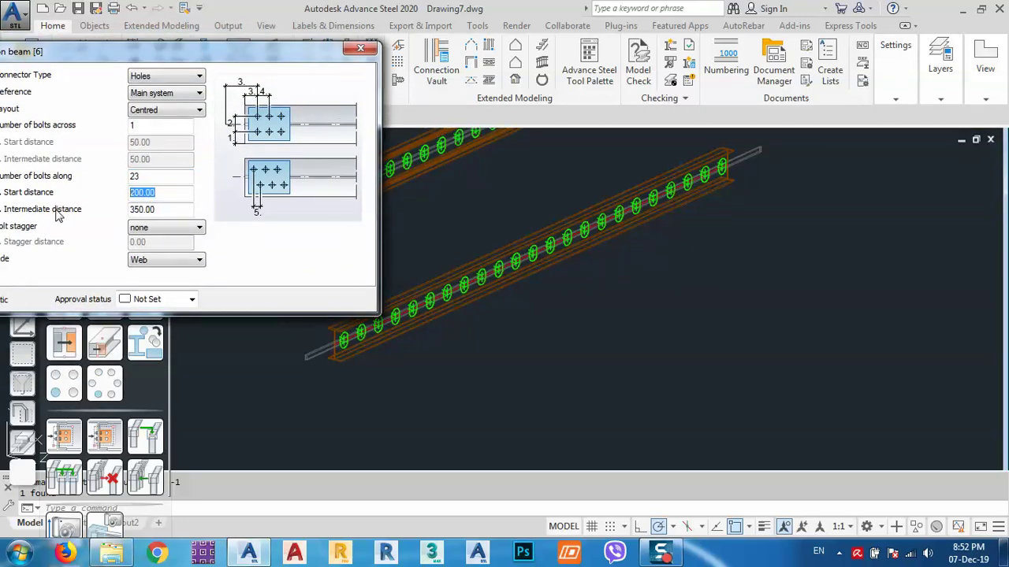
pyautogui.write('0')
pyautogui.press('Return')
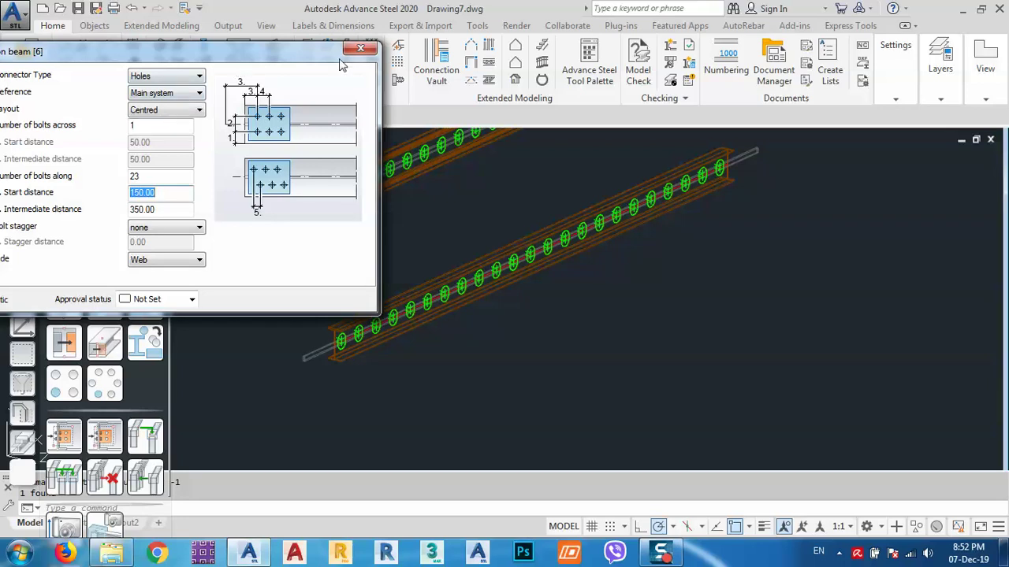
pyautogui.click(360, 48)
# Switch the model view's visual style to Conceptual.
pyautogui.keyDown('shift'); pyautogui.moveTo(543, 323); pyautogui.dragTo(512, 323, button='middle'); pyautogui.keyUp('shift')
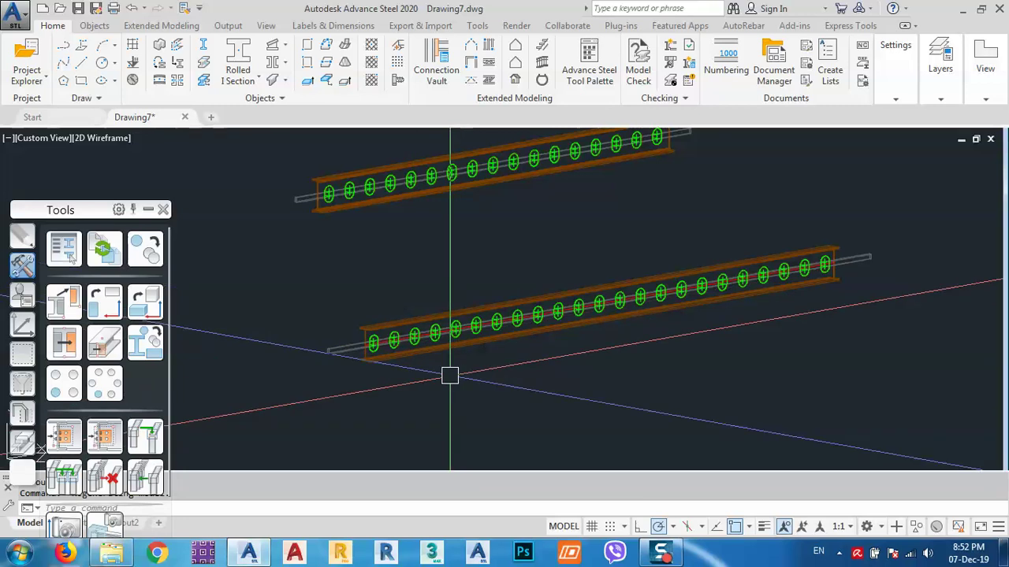
pyautogui.click(660, 555)
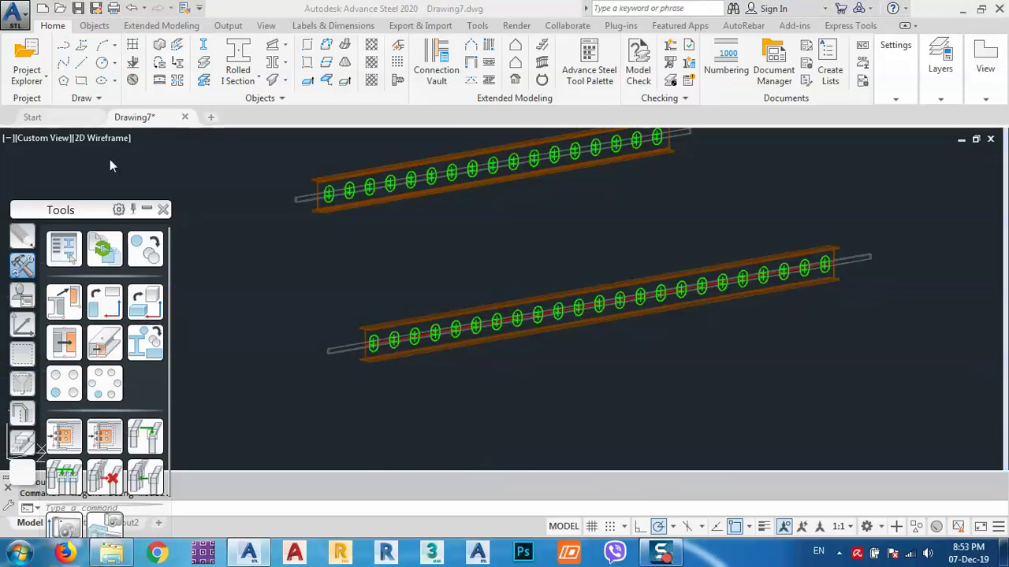
pyautogui.click(91, 138)
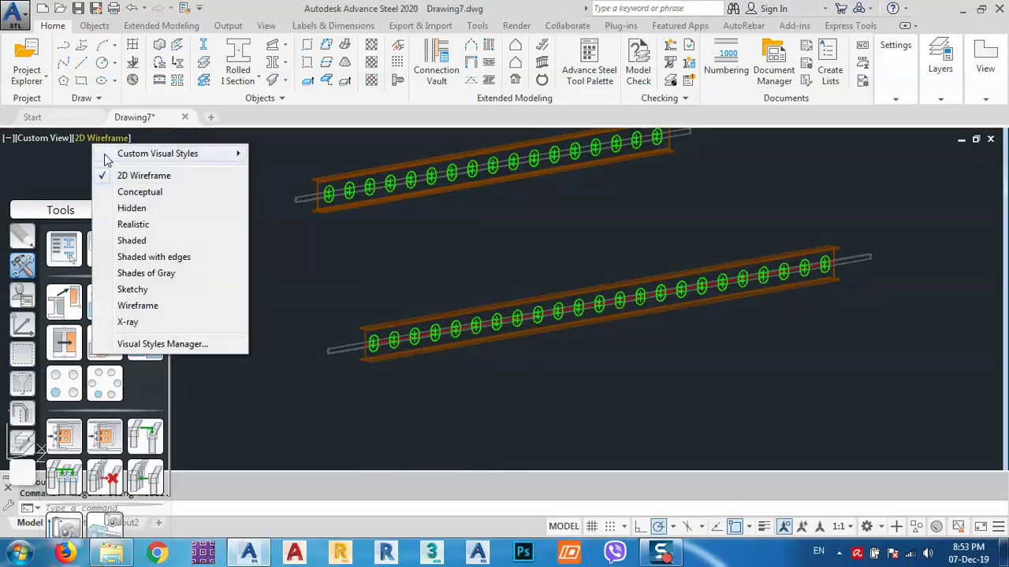
pyautogui.click(134, 194)
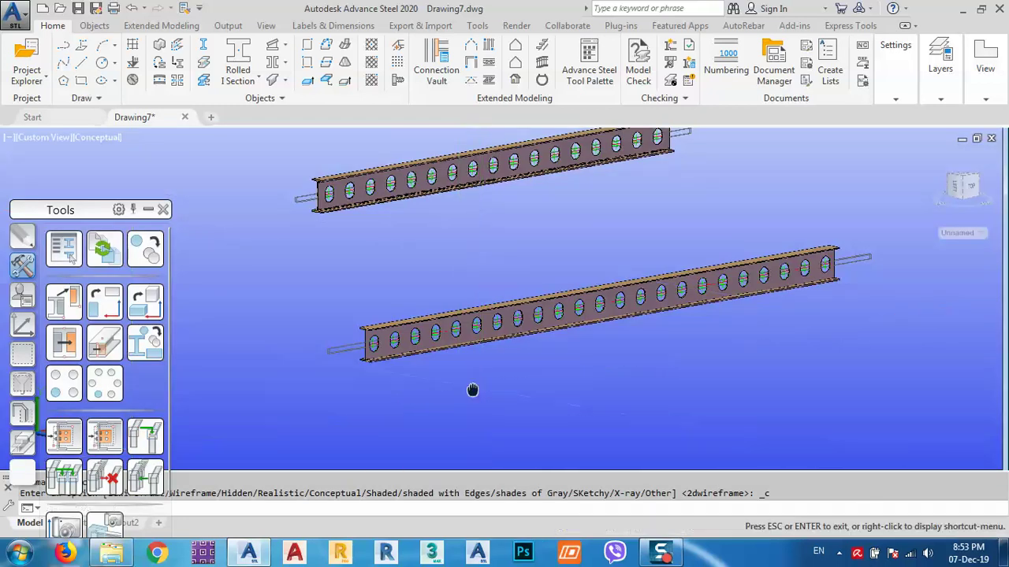
pyautogui.moveTo(473, 389)
pyautogui.mouseDown(button='middle')
pyautogui.moveTo(419, 380)
pyautogui.moveTo(428, 373)
pyautogui.mouseUp(button='middle')
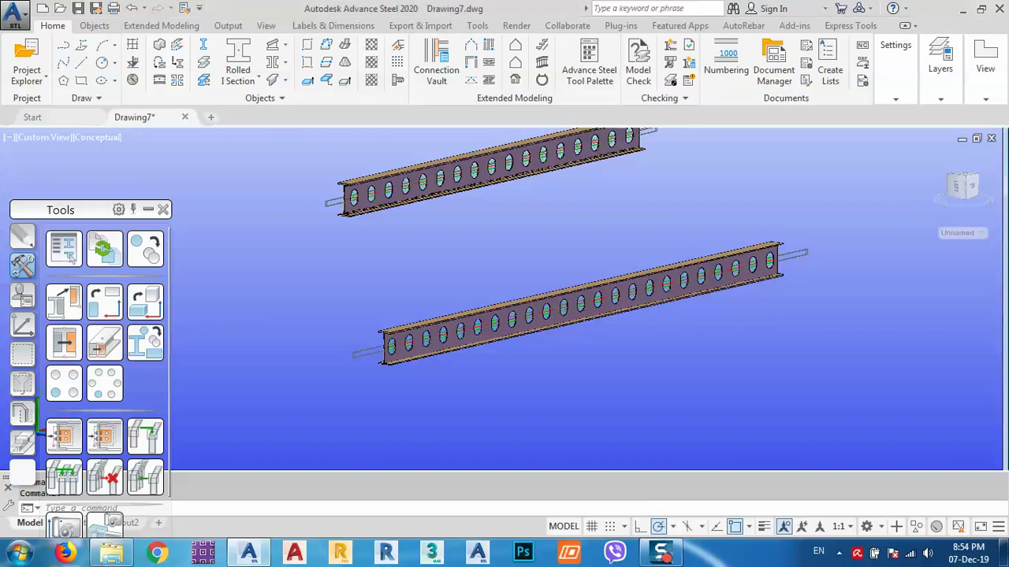
# Move the third beam by its top flange end corner onto the matching top flange corner of the second beam.
pyautogui.keyDown('shift'); pyautogui.moveTo(626, 295); pyautogui.dragTo(660, 268, button='middle'); pyautogui.keyUp('shift')
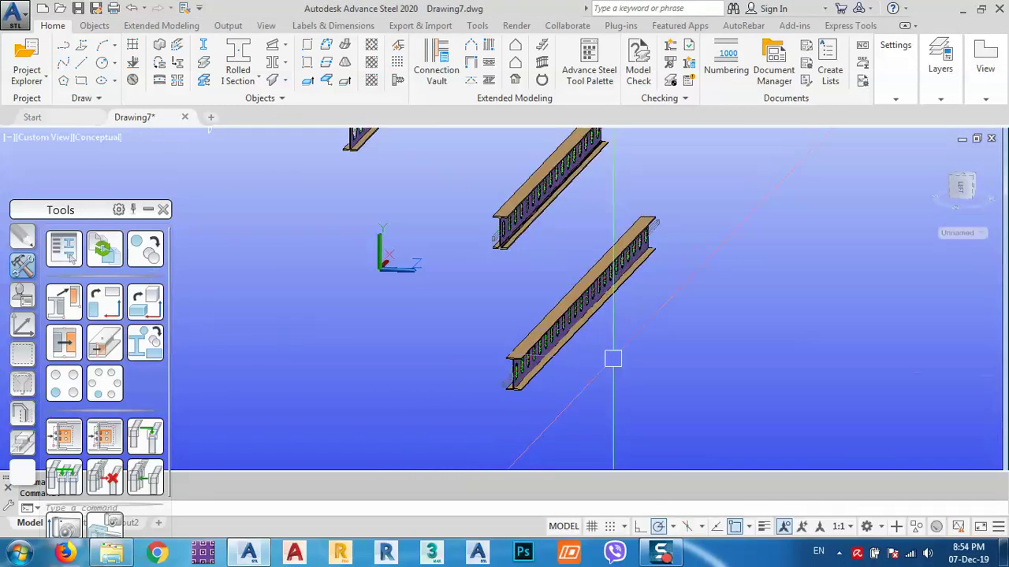
pyautogui.scroll(4, 558, 376)
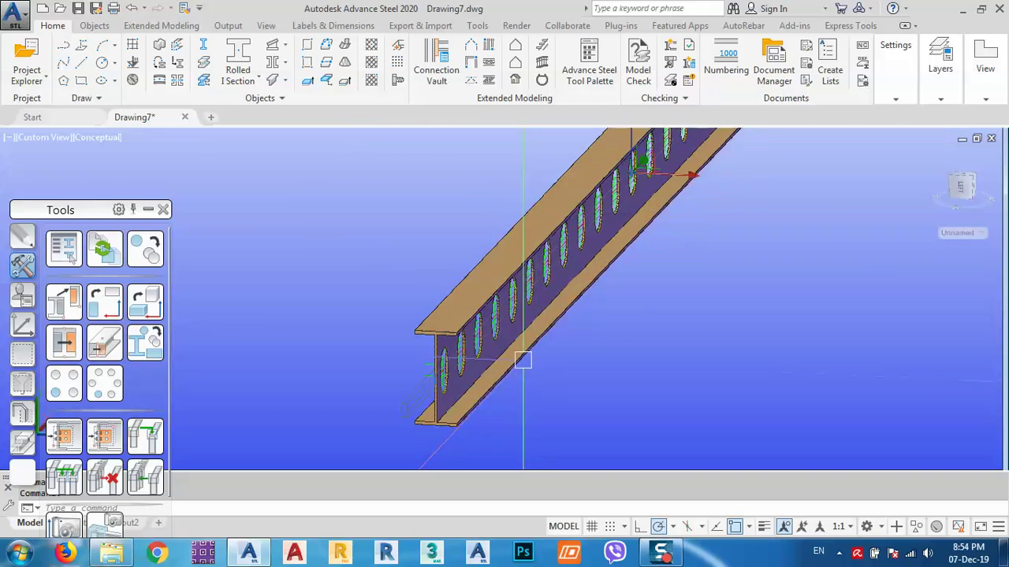
pyautogui.write('m')
pyautogui.press('space')
pyautogui.scroll(3, 441, 338)
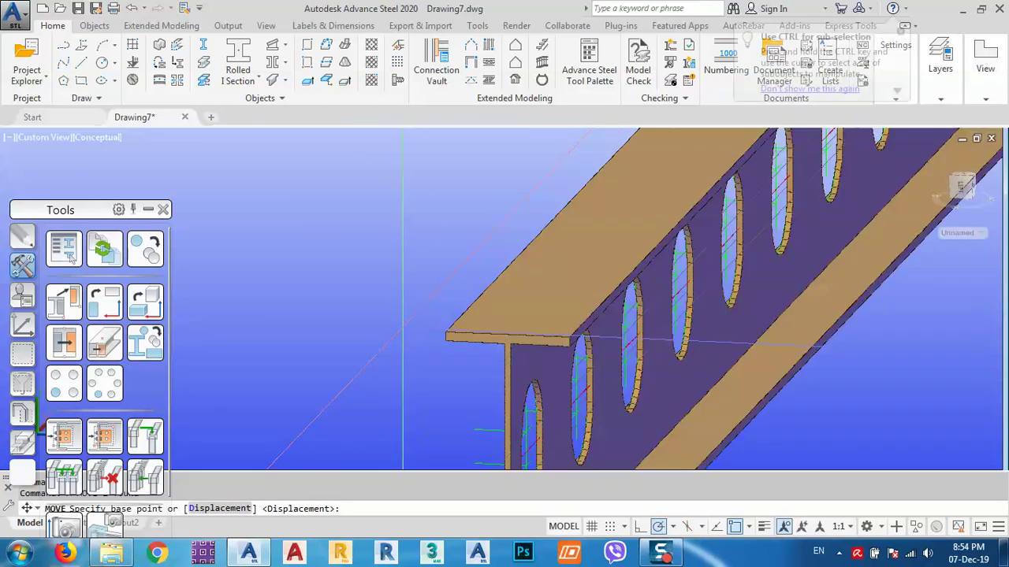
pyautogui.click(445, 332)
pyautogui.scroll(-5, 445, 331)
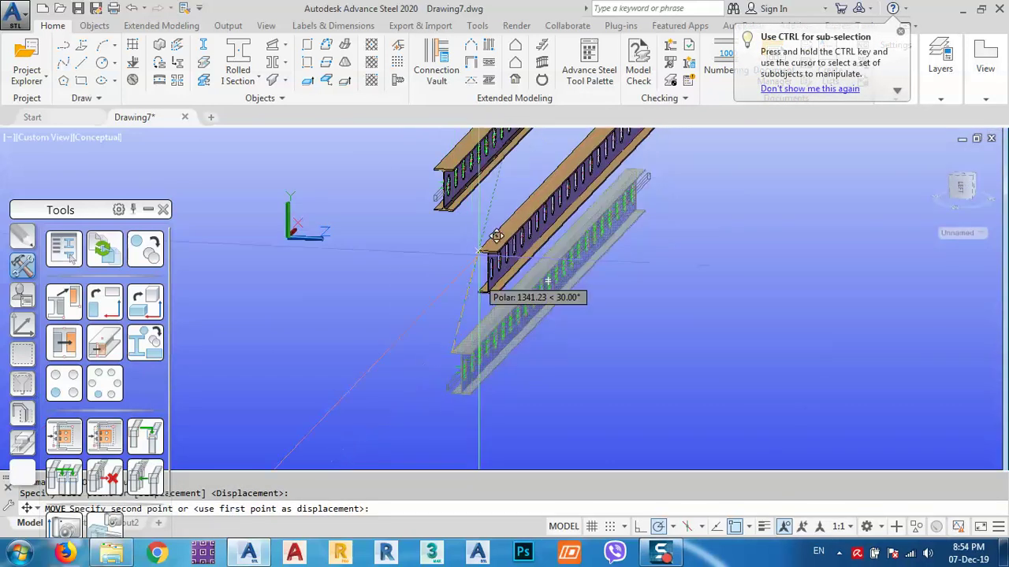
pyautogui.scroll(3, 456, 169)
pyautogui.scroll(2, 475, 149)
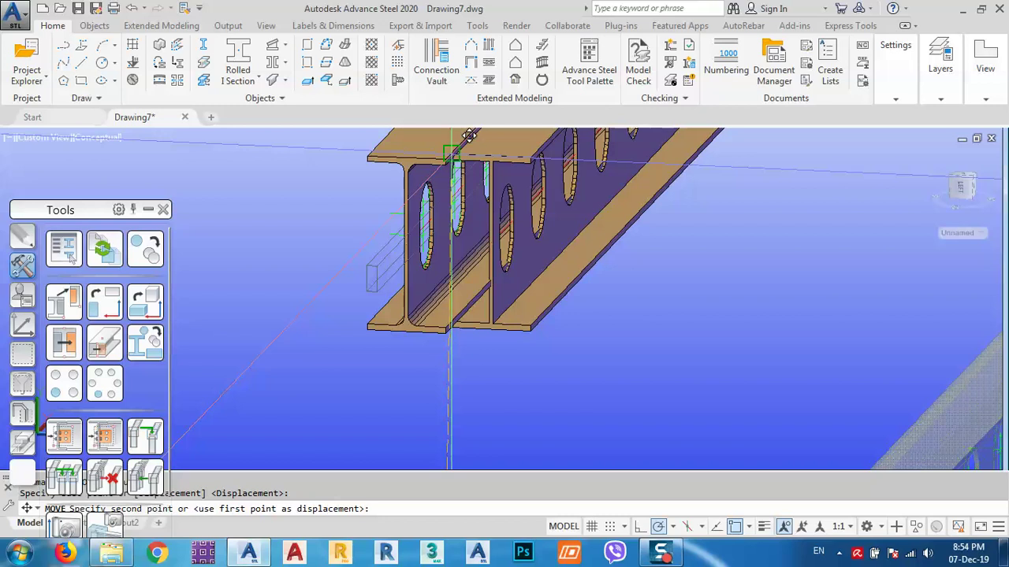
pyautogui.scroll(5, 463, 144)
pyautogui.click(449, 167)
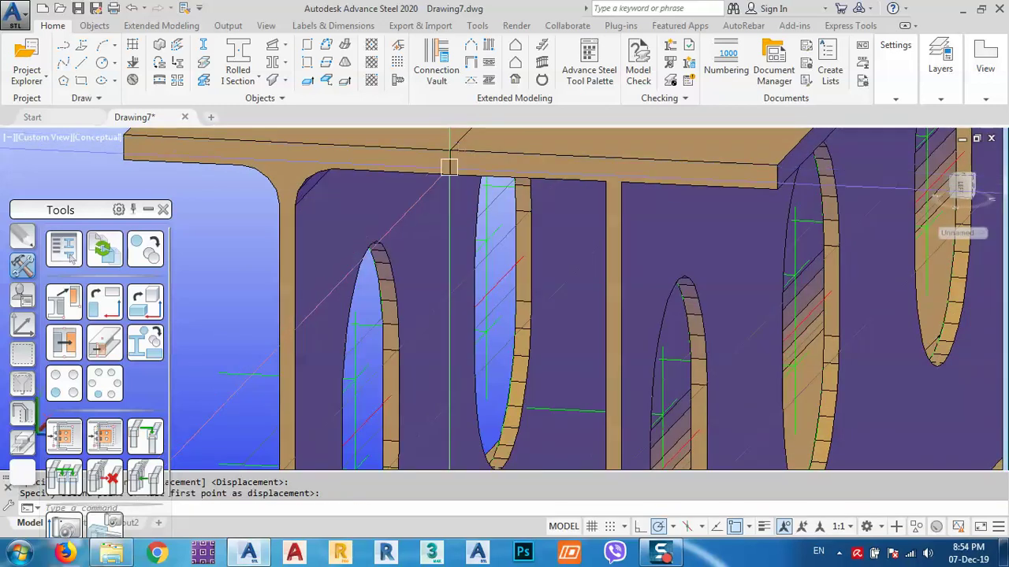
# Move the third beam 5000 mm away from the second beam along +Z.
pyautogui.scroll(-8, 449, 167)
pyautogui.moveTo(485, 343); pyautogui.dragTo(434, 352, button='middle')
pyautogui.keyDown('shift'); pyautogui.moveTo(722, 218); pyautogui.dragTo(525, 343, button='middle'); pyautogui.keyUp('shift')
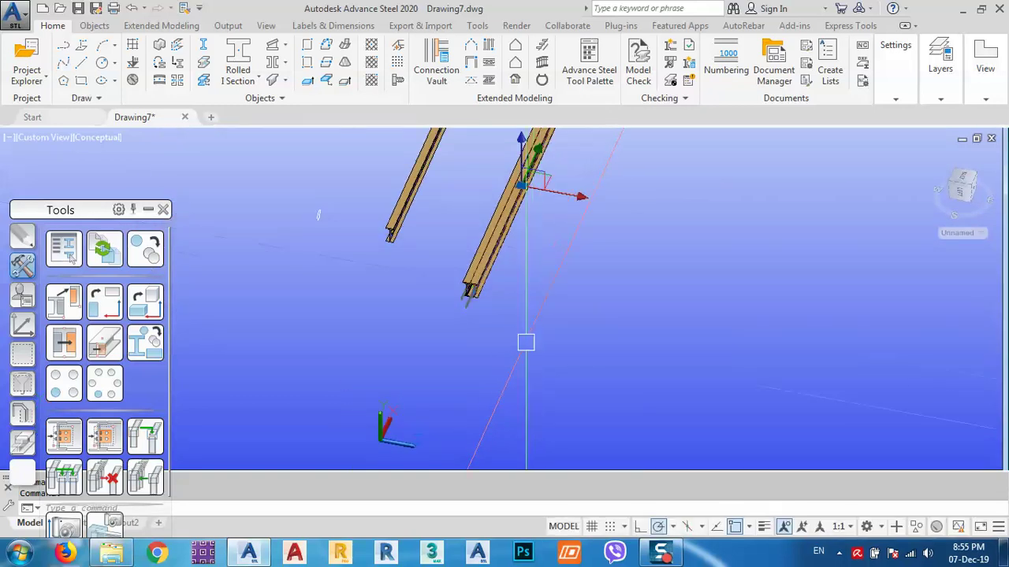
pyautogui.write('m')
pyautogui.press('Return')
pyautogui.click(501, 348)
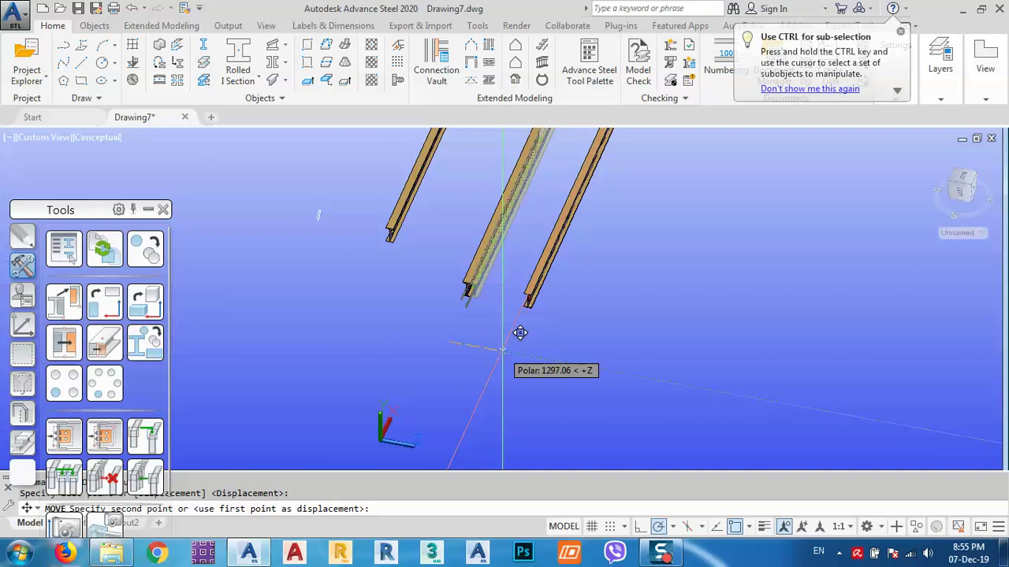
pyautogui.write('60')
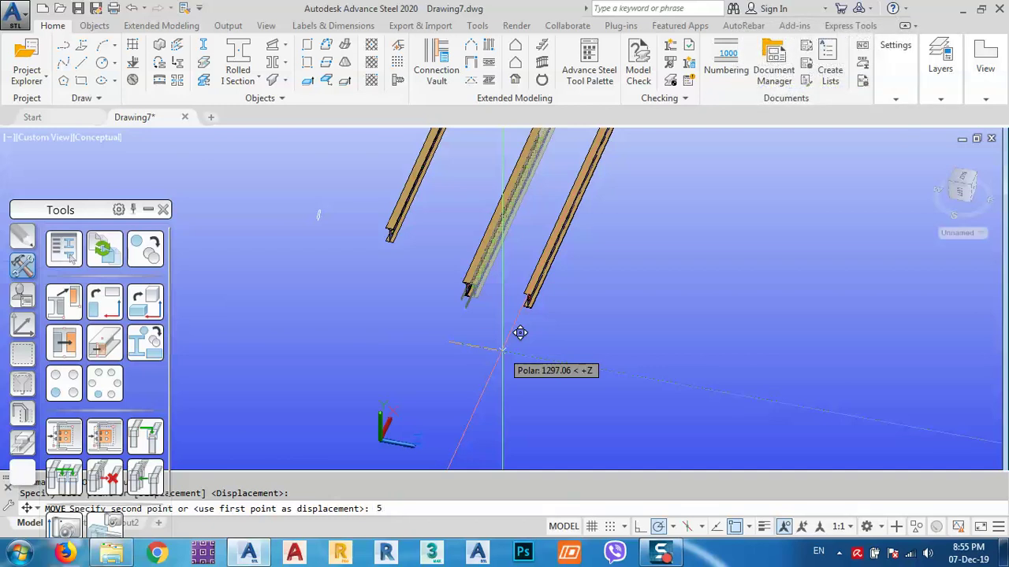
pyautogui.press('Return')
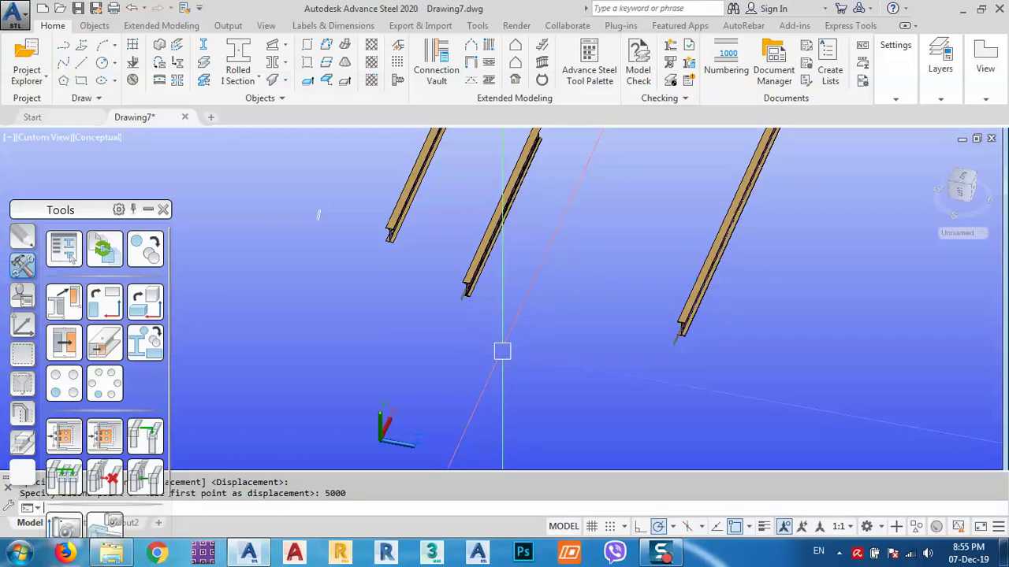
# Create a rolled I-section beam spanning between the top flange midpoints of the second and third beams.
pyautogui.keyDown('shift'); pyautogui.moveTo(318, 214); pyautogui.dragTo(291, 172, button='middle'); pyautogui.keyUp('shift')
pyautogui.scroll(5, 515, 349)
pyautogui.scroll(-5, 513, 354)
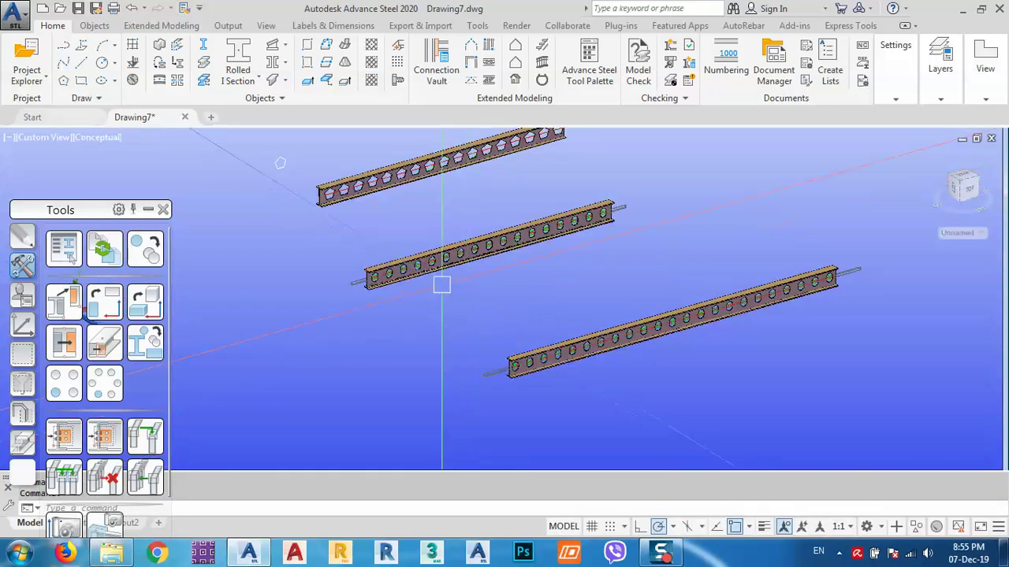
pyautogui.click(237, 56)
pyautogui.scroll(2, 512, 235)
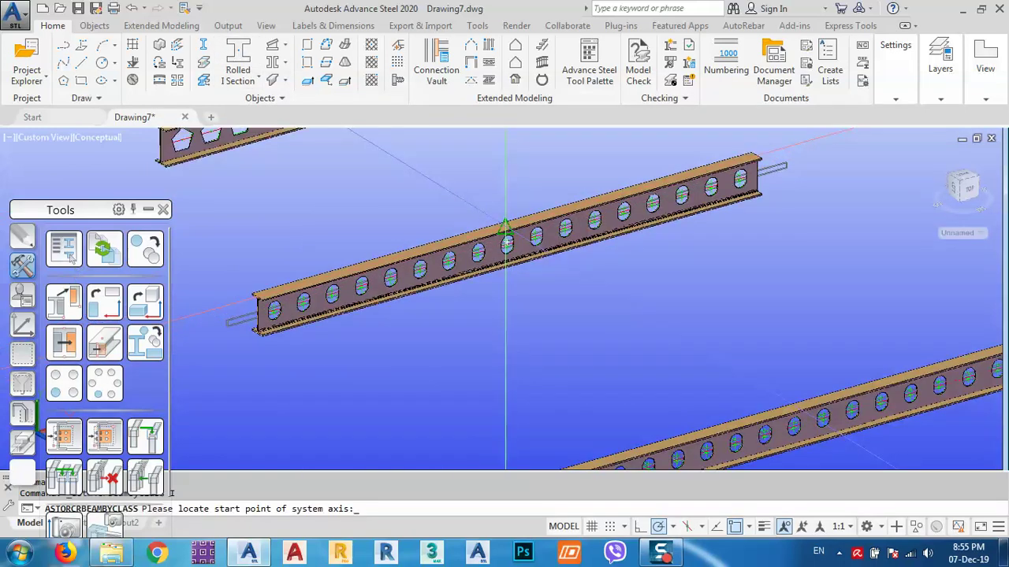
pyautogui.click(507, 235)
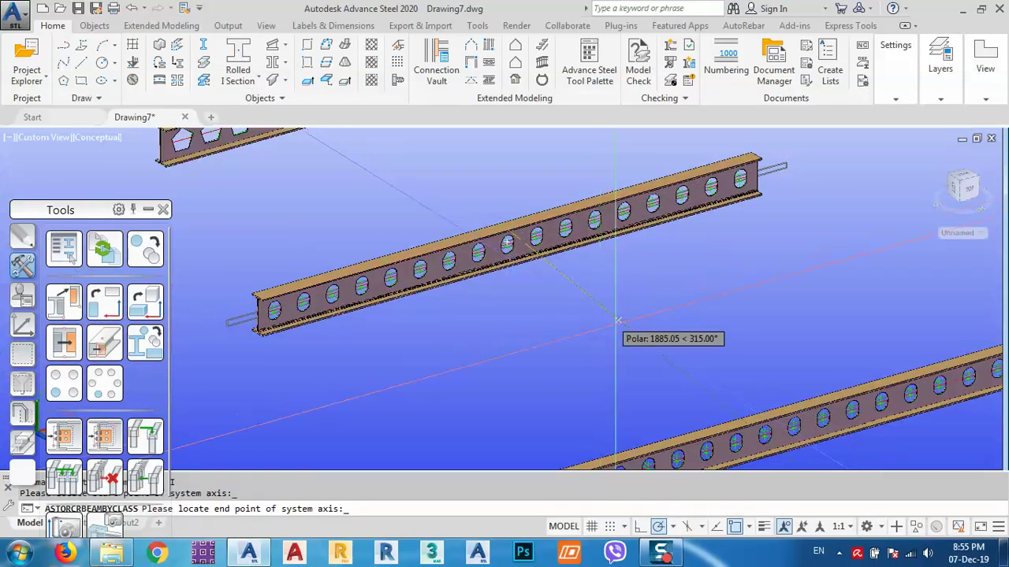
pyautogui.moveTo(619, 276)
pyautogui.mouseDown(button='middle')
pyautogui.moveTo(534, 231)
pyautogui.moveTo(618, 286)
pyautogui.mouseUp(button='middle')
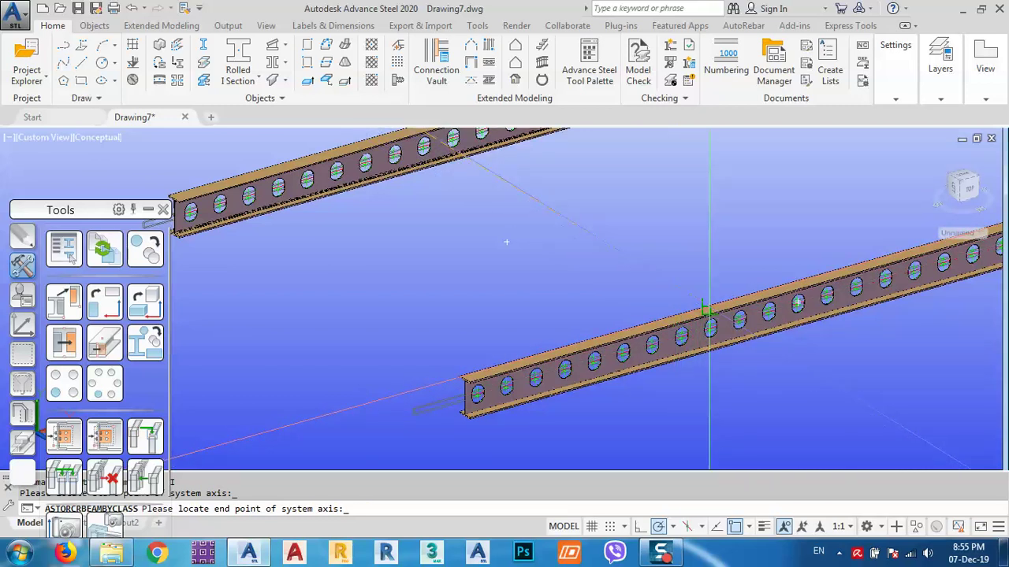
pyautogui.click(709, 311)
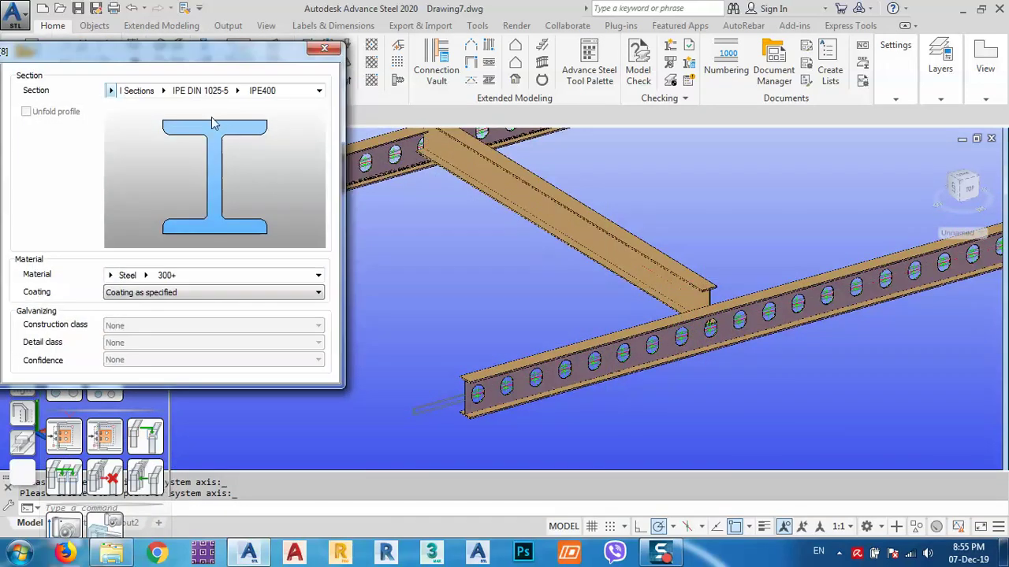
# Change the cross beam's section to IPE270 and open its positioning settings.
pyautogui.click(239, 93)
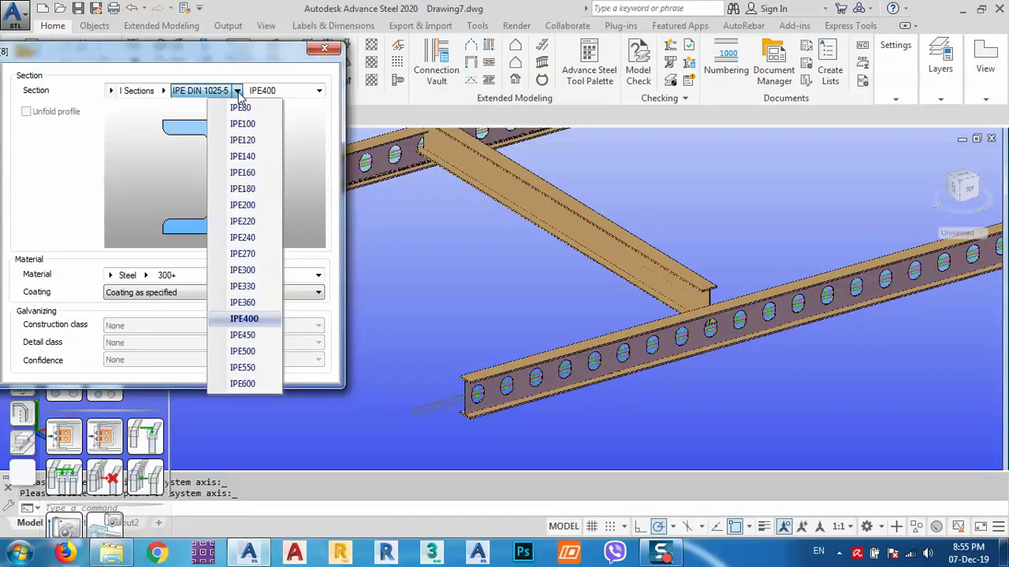
pyautogui.click(244, 257)
pyautogui.moveTo(61, 56); pyautogui.dragTo(166, 67)
pyautogui.click(102, 101)
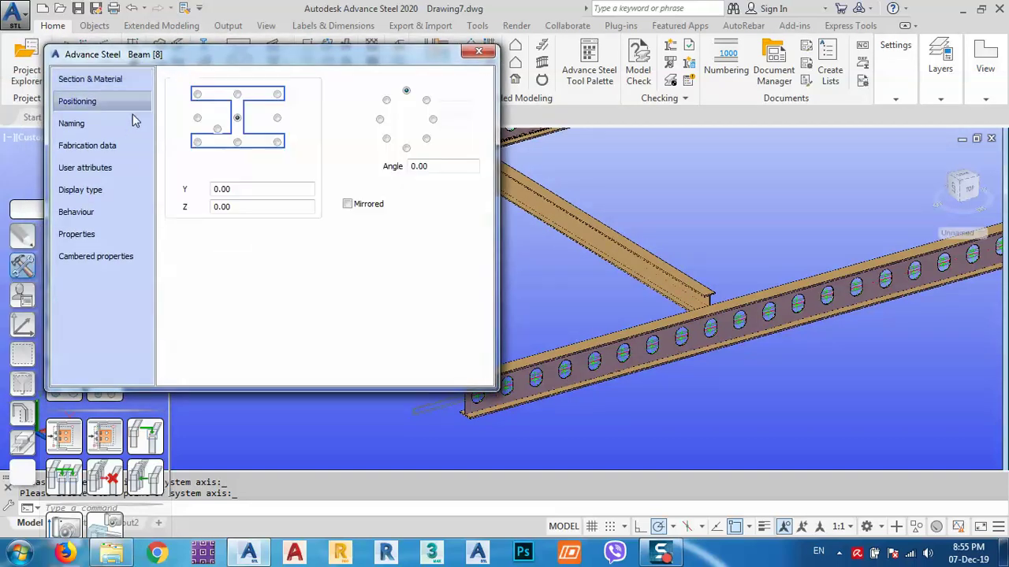